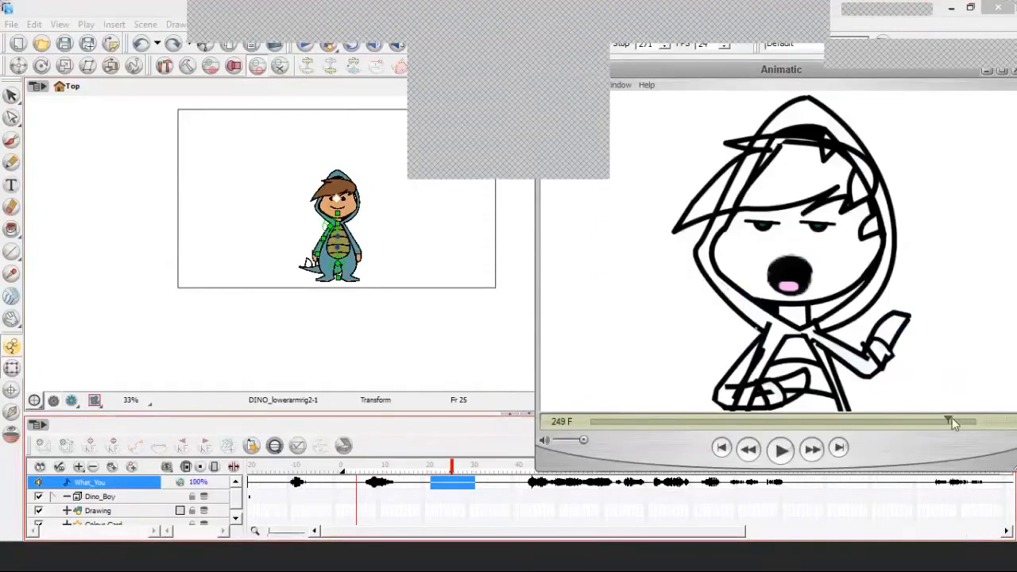
Rewind the animatic from its close-up section to frame 0.
{"action": "left_click_drag", "start_coordinate": [942, 419], "coordinate": [525, 386]}
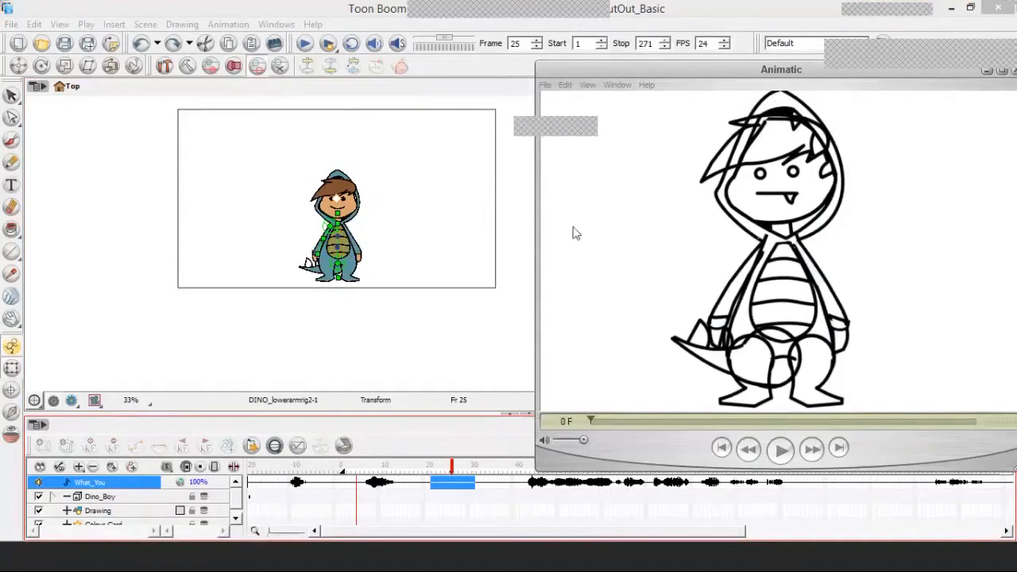
Return to Toon Boom and turn on the camera mask in the Camera view.
{"action": "left_click", "coordinate": [97, 402]}
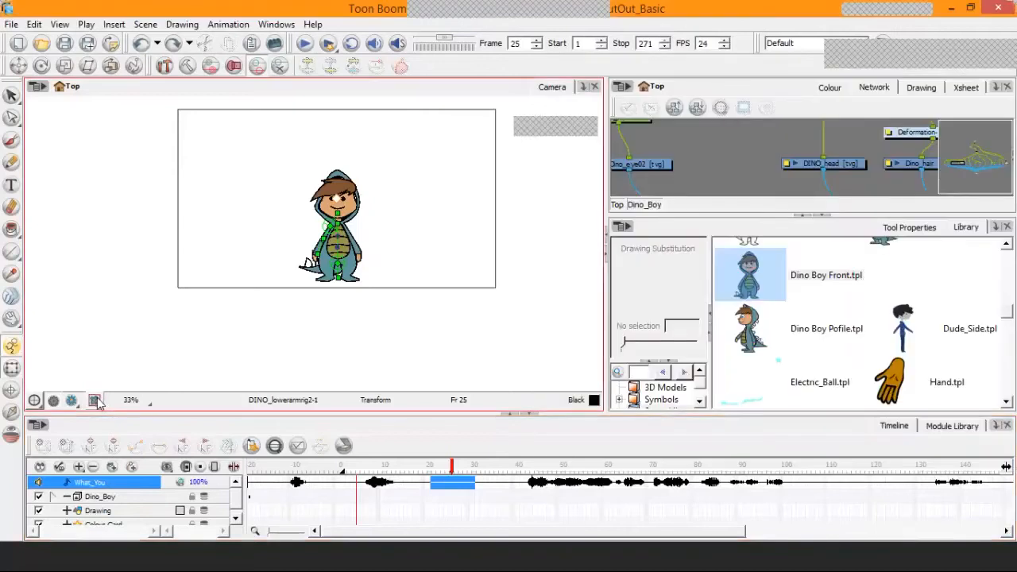
{"action": "left_click", "coordinate": [96, 400]}
{"action": "left_click", "coordinate": [127, 237]}
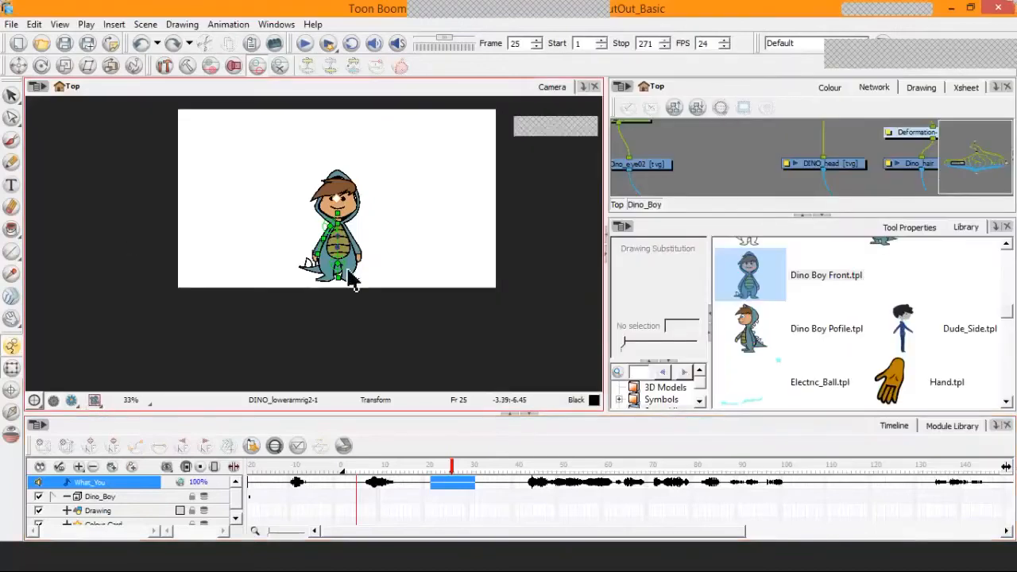
{"action": "scroll", "coordinate": [402, 231], "scroll_direction": "up", "scroll_amount": 2}
{"action": "scroll", "coordinate": [404, 234], "scroll_direction": "down", "scroll_amount": 1}
{"action": "left_click_drag", "start_coordinate": [426, 192], "coordinate": [391, 250]}
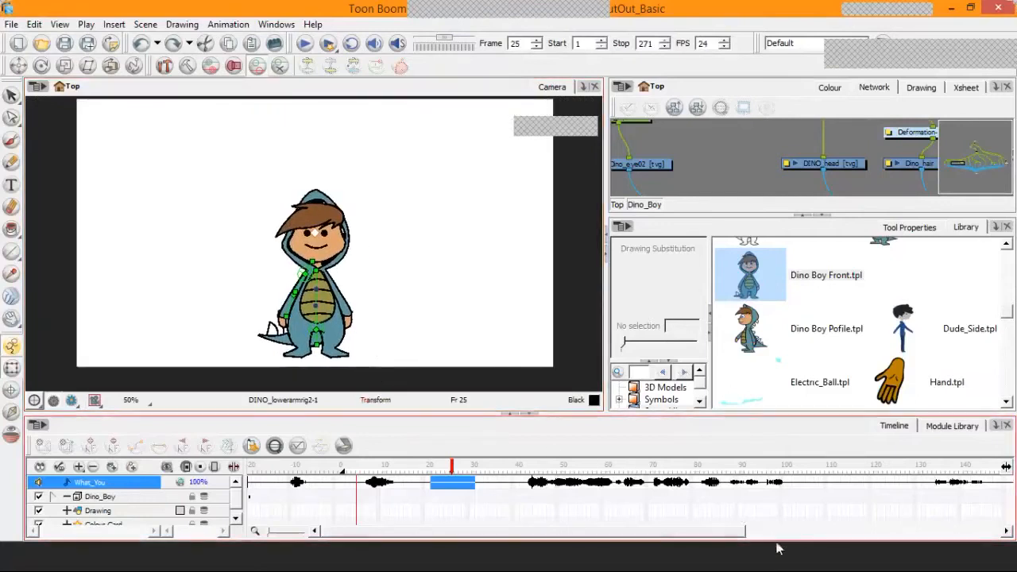
Switch to the animatic player and study the character's opening pose next to the rigged character.
{"action": "left_click", "coordinate": [793, 565]}
{"action": "left_click", "coordinate": [857, 473]}
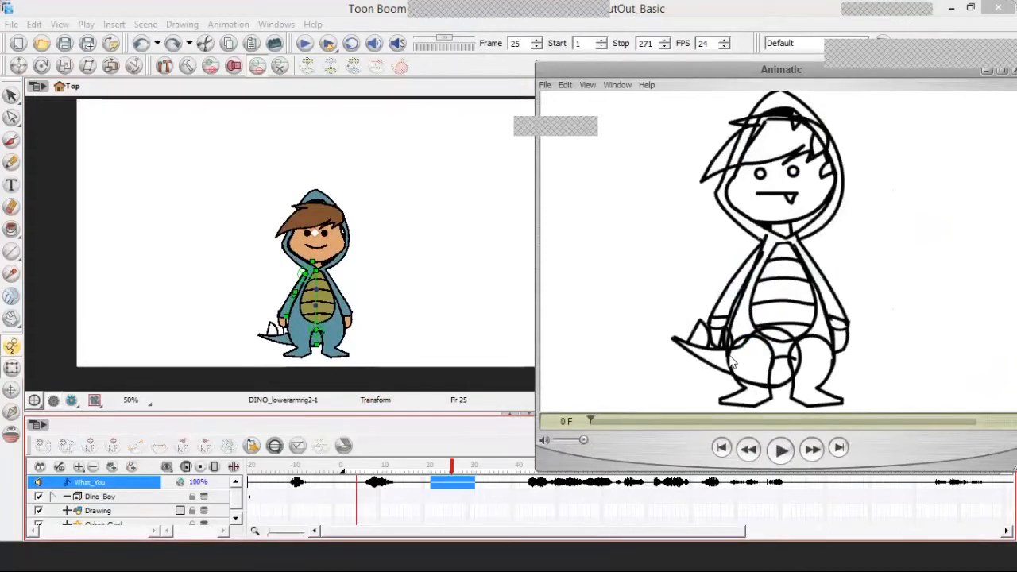
{"action": "left_click", "coordinate": [379, 204]}
Turn off the camera mask in the Camera view.
{"action": "left_click", "coordinate": [96, 399]}
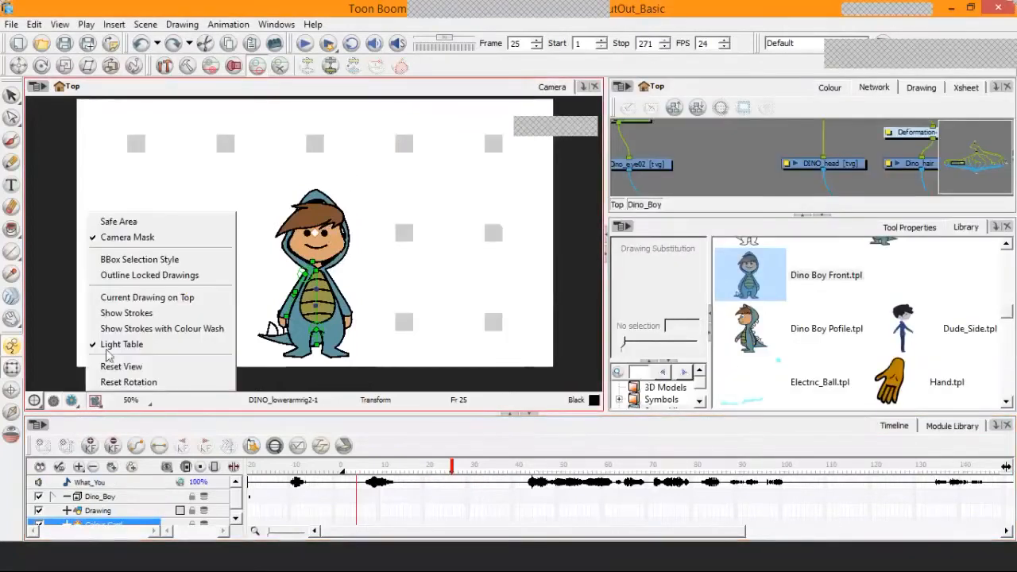
{"action": "left_click", "coordinate": [131, 237]}
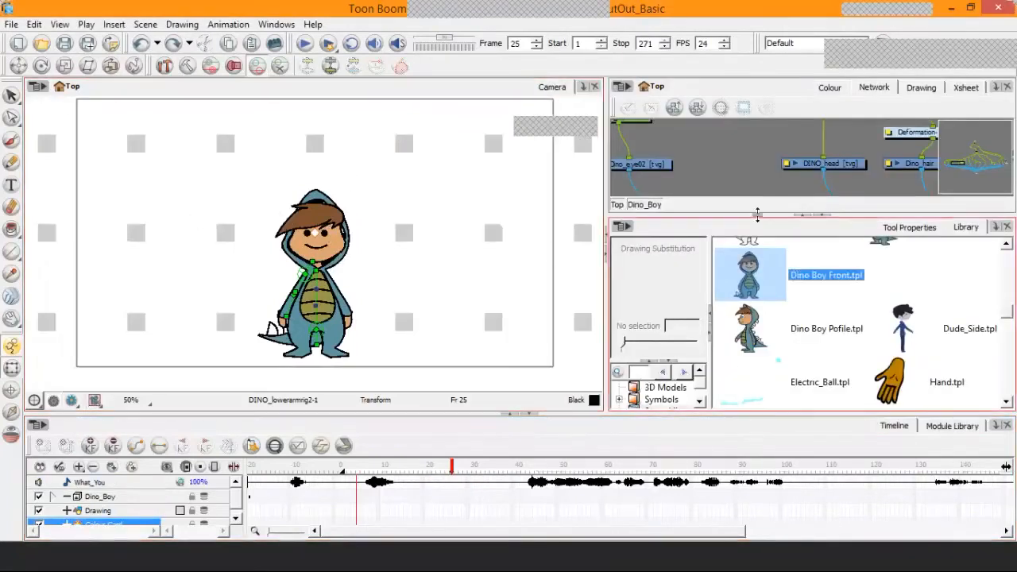
Go up to the Top level of the network and enlarge the Network view over the library area.
{"action": "left_click", "coordinate": [618, 204]}
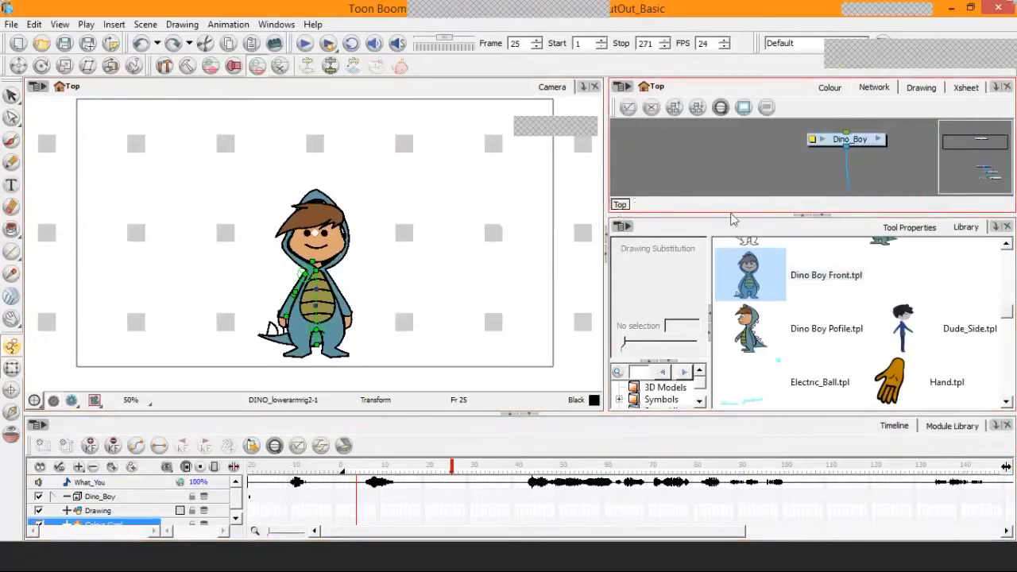
{"action": "left_click", "coordinate": [826, 215]}
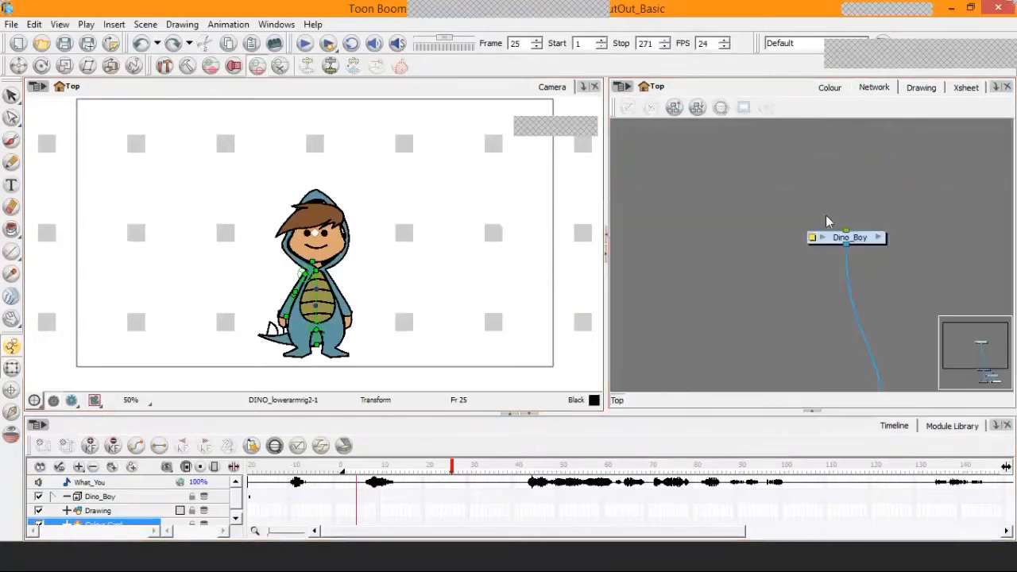
{"action": "left_click", "coordinate": [825, 222]}
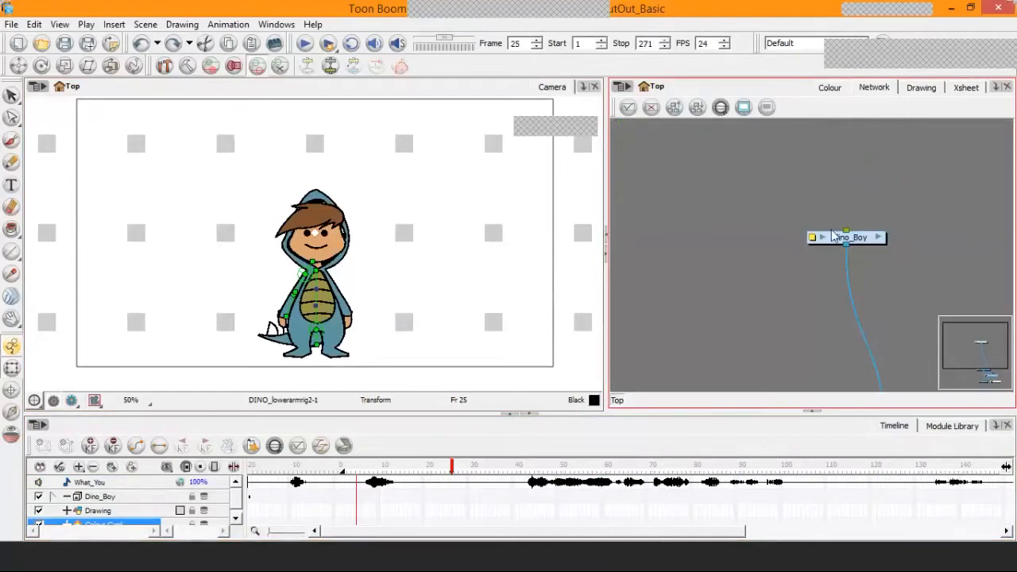
Spread the Dino_Boy, Colour-Card and Drawing nodes apart above the Composite node in the network.
{"action": "left_click_drag", "start_coordinate": [835, 237], "coordinate": [851, 344]}
{"action": "left_click_drag", "start_coordinate": [867, 295], "coordinate": [958, 272]}
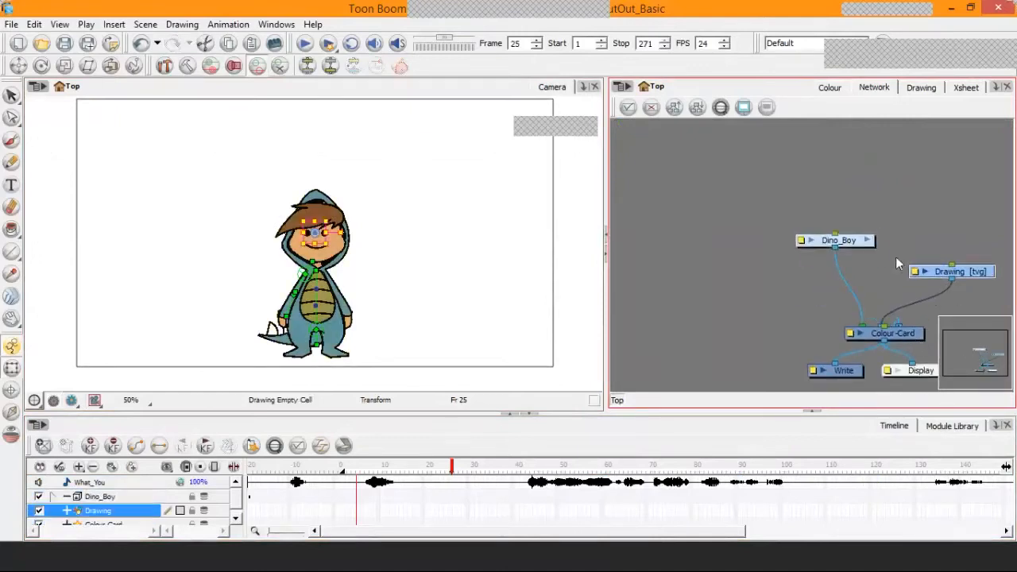
{"action": "mouse_move", "coordinate": [850, 245]}
{"action": "left_mouse_down"}
{"action": "mouse_move", "coordinate": [847, 265]}
{"action": "mouse_move", "coordinate": [835, 244]}
{"action": "left_mouse_up"}
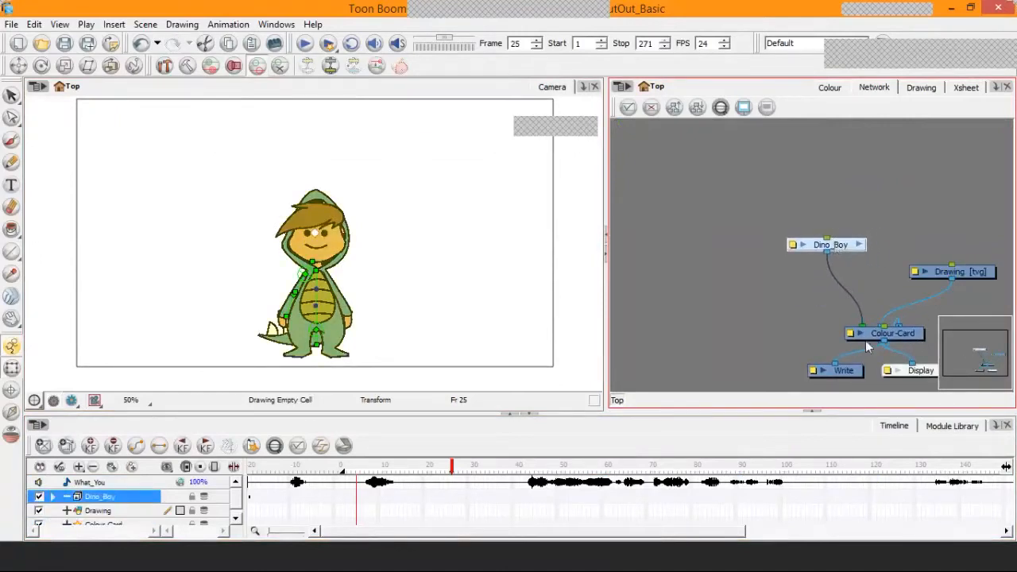
{"action": "mouse_move", "coordinate": [898, 335]}
{"action": "left_mouse_down"}
{"action": "mouse_move", "coordinate": [787, 230]}
{"action": "mouse_move", "coordinate": [924, 196]}
{"action": "mouse_move", "coordinate": [933, 211]}
{"action": "mouse_move", "coordinate": [778, 206]}
{"action": "left_mouse_up"}
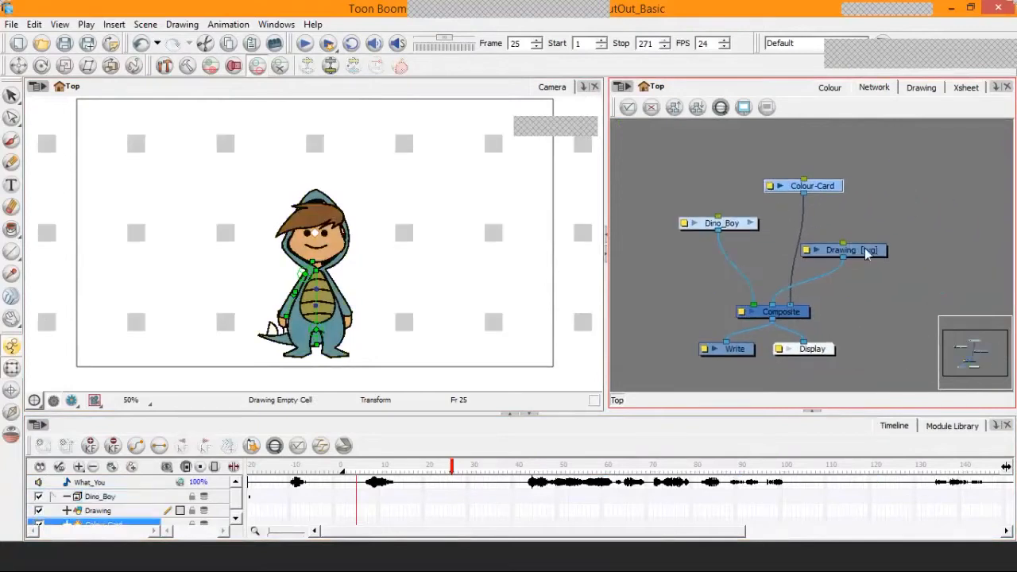
{"action": "mouse_move", "coordinate": [872, 251]}
{"action": "left_mouse_down"}
{"action": "mouse_move", "coordinate": [953, 252]}
{"action": "mouse_move", "coordinate": [963, 233]}
{"action": "left_mouse_up"}
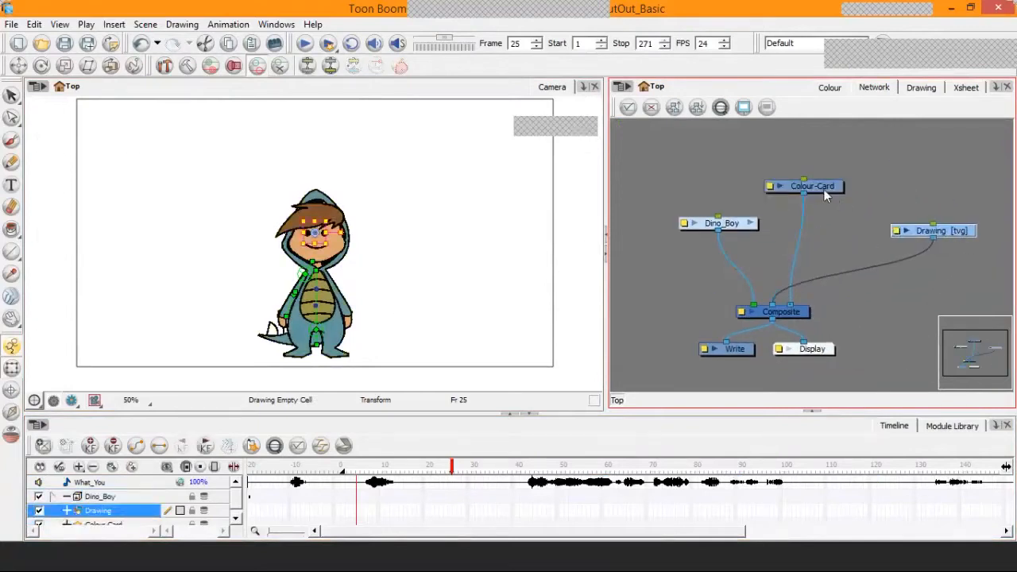
{"action": "left_click_drag", "start_coordinate": [827, 196], "coordinate": [832, 200]}
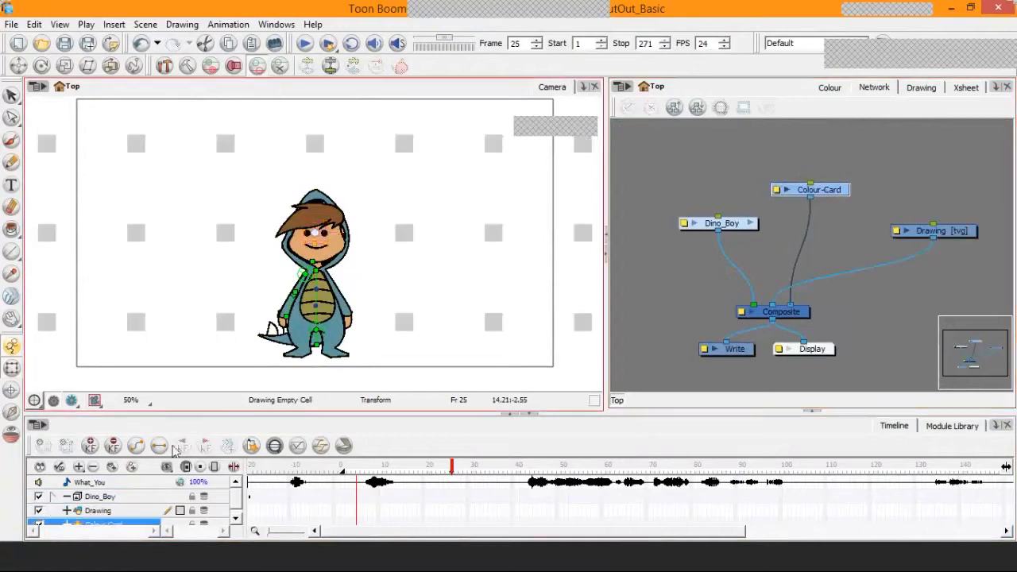
Add a Camera layer to the scene and place its node clear of the Composite, below the Drawing node.
{"action": "left_click", "coordinate": [79, 471]}
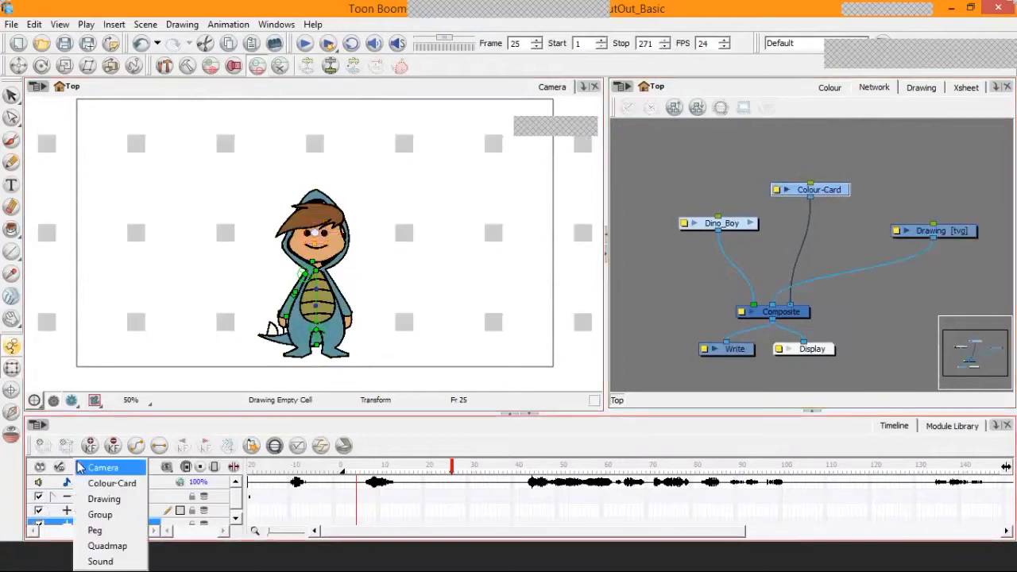
{"action": "key", "text": "Escape"}
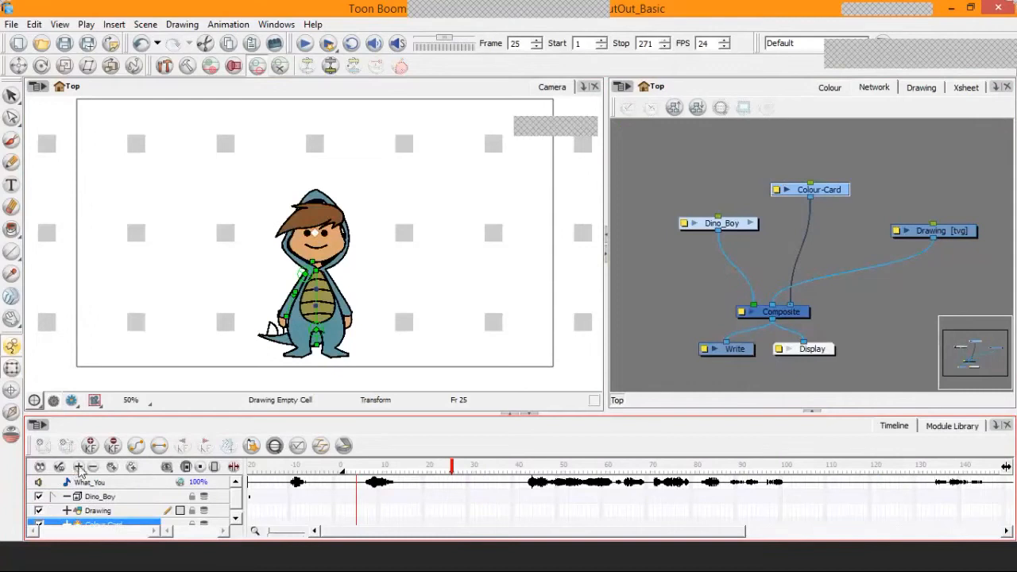
{"action": "left_click", "coordinate": [79, 468]}
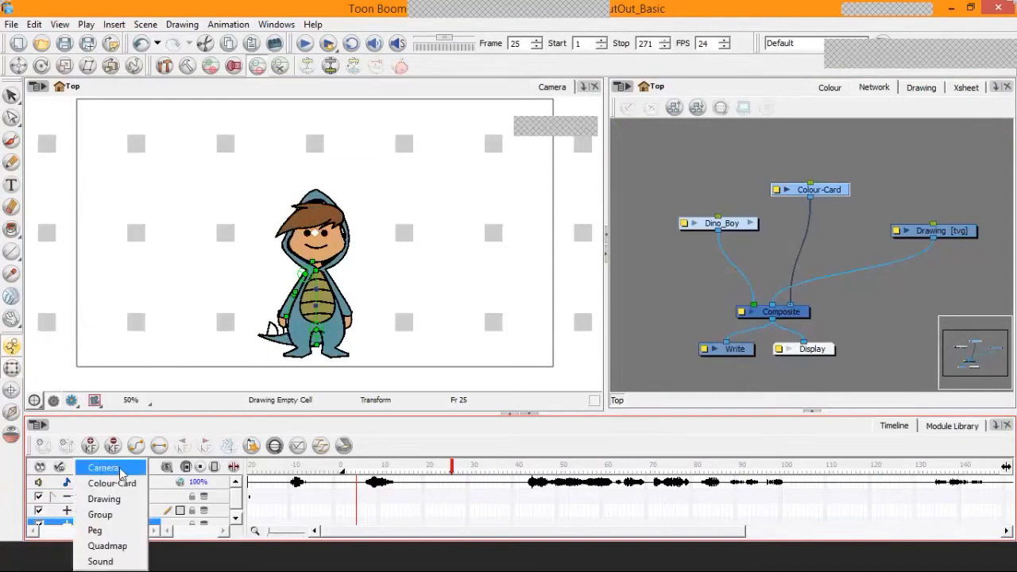
{"action": "left_click", "coordinate": [120, 469]}
{"action": "left_click", "coordinate": [767, 314]}
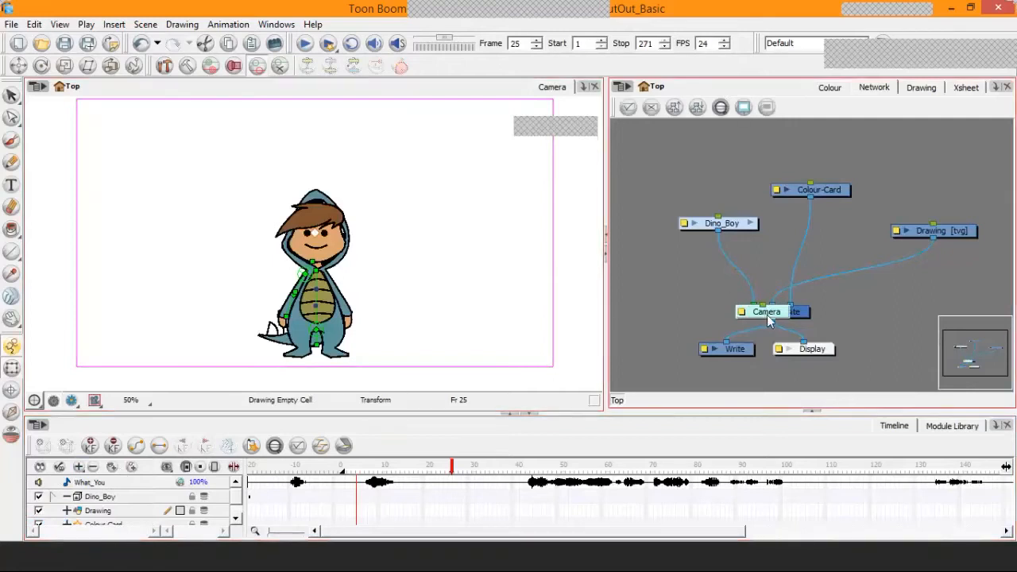
{"action": "left_click_drag", "start_coordinate": [771, 315], "coordinate": [928, 314]}
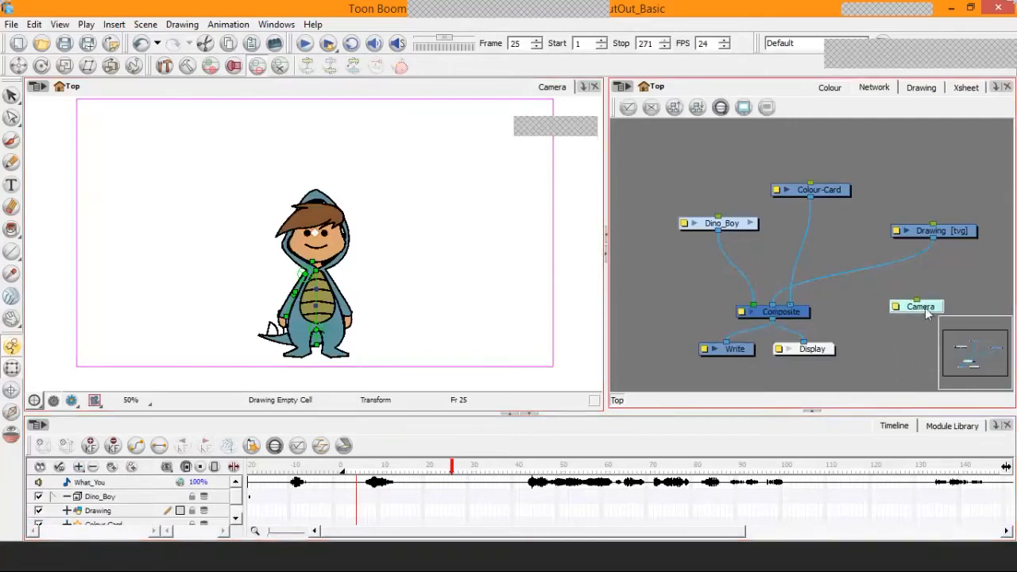
Compare timeline layers with network nodes by selecting the What_You sound, Dino_Boy, Drawing, Colour-Card and Camera in turn.
{"action": "left_click", "coordinate": [236, 515]}
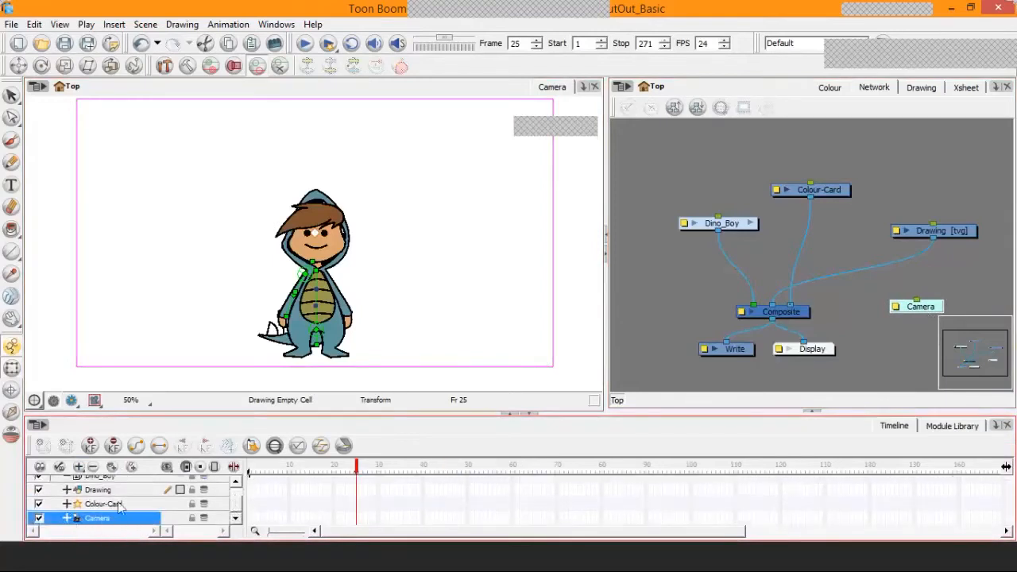
{"action": "left_click", "coordinate": [892, 142]}
{"action": "scroll", "coordinate": [238, 513], "scroll_direction": "up", "scroll_amount": 2}
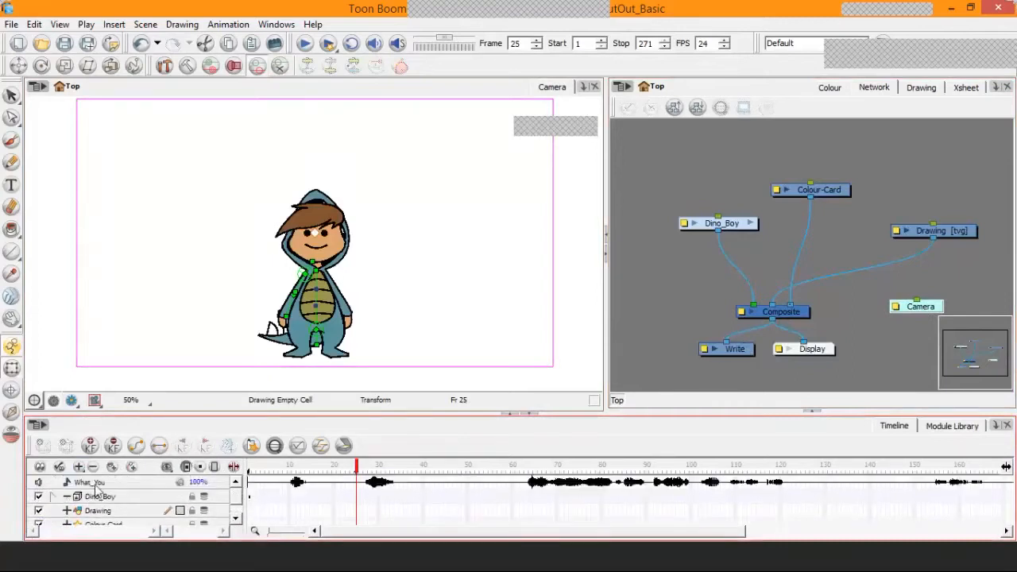
{"action": "left_click", "coordinate": [93, 484]}
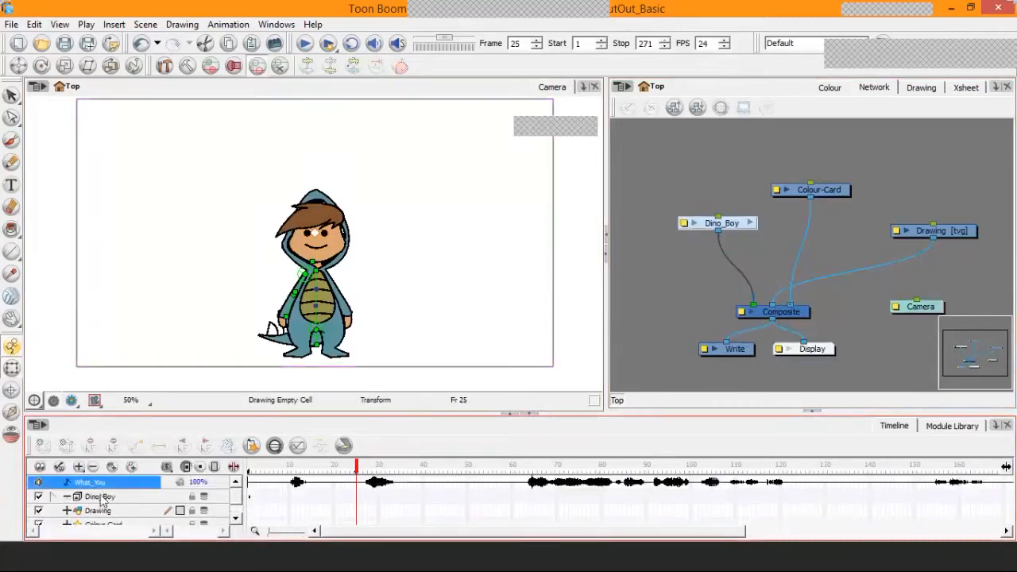
{"action": "left_click", "coordinate": [100, 497]}
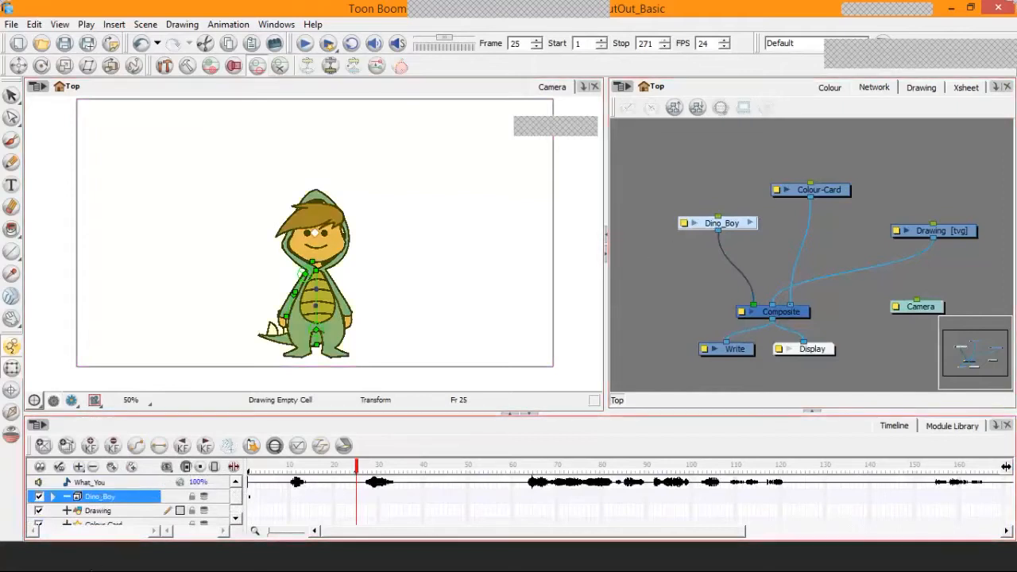
{"action": "left_click", "coordinate": [958, 231]}
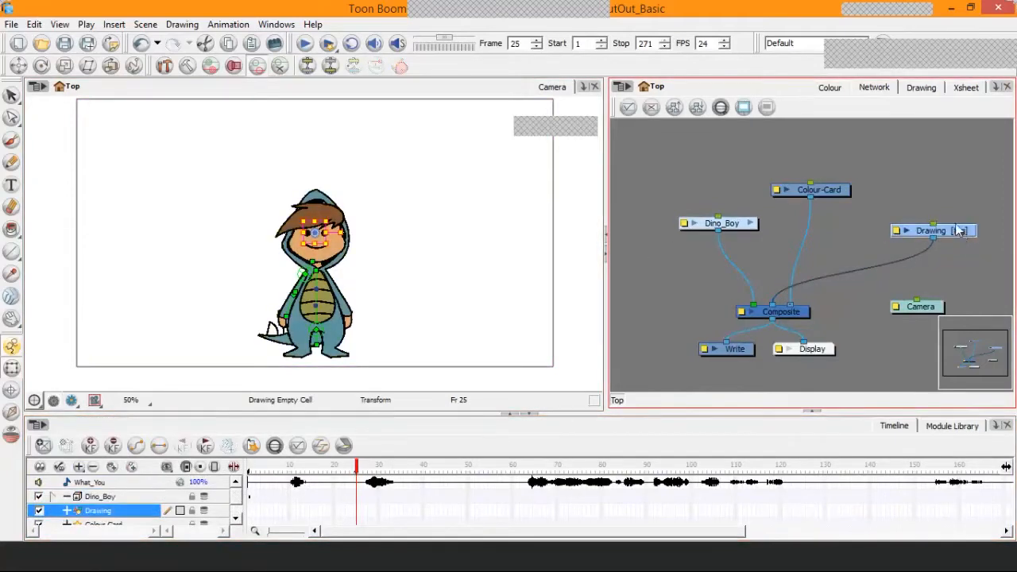
{"action": "left_click_drag", "start_coordinate": [958, 231], "coordinate": [955, 236]}
{"action": "scroll", "coordinate": [213, 525], "scroll_direction": "down", "scroll_amount": 1}
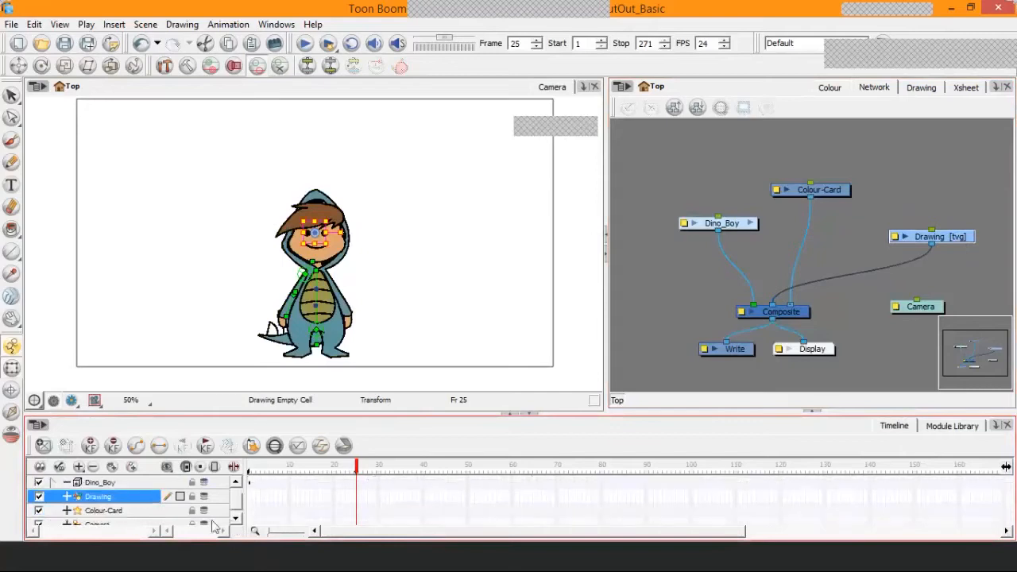
{"action": "left_click", "coordinate": [131, 511]}
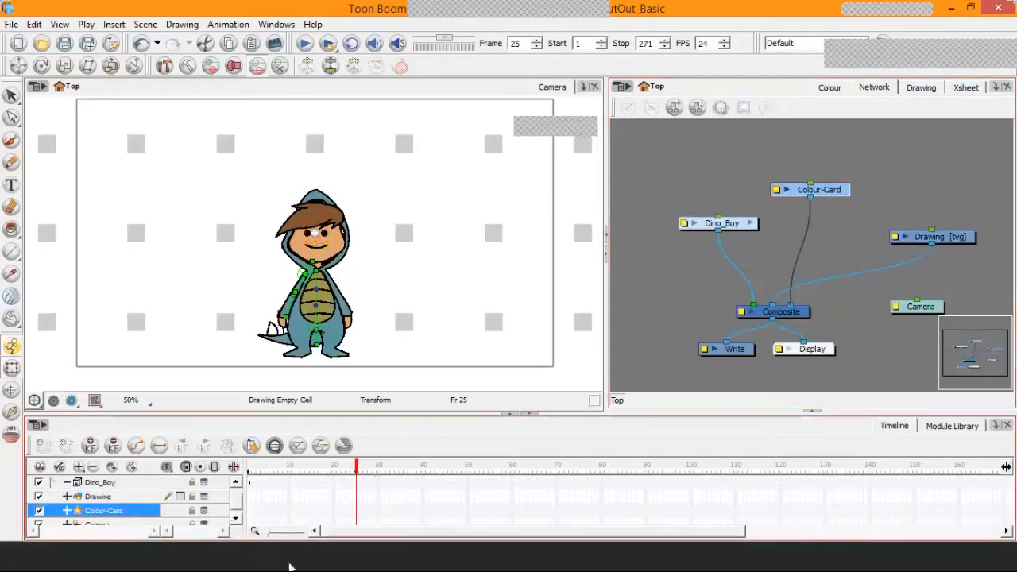
{"action": "left_click", "coordinate": [237, 519]}
{"action": "left_click", "coordinate": [122, 521]}
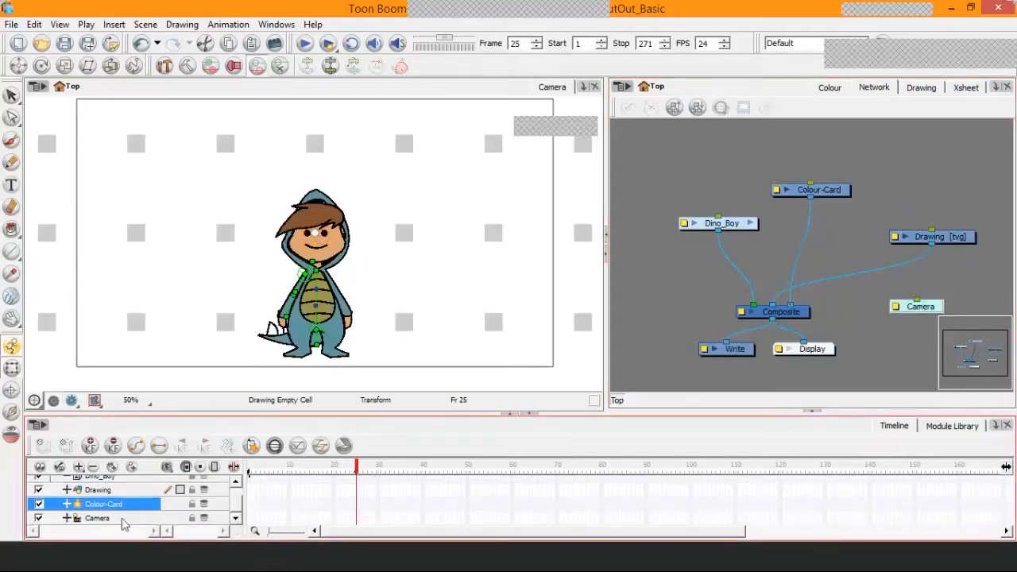
{"action": "left_click", "coordinate": [122, 521]}
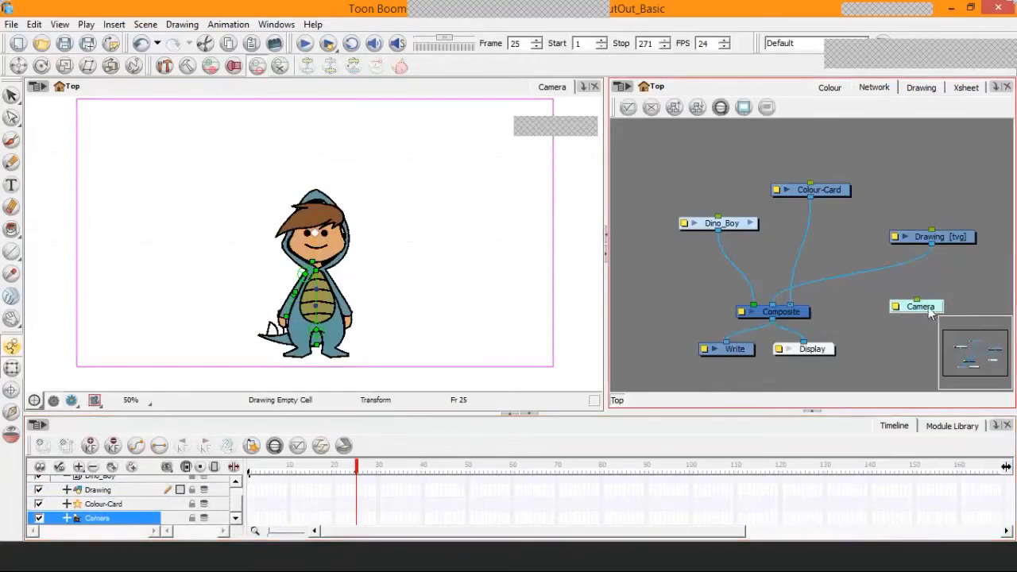
{"action": "left_click_drag", "start_coordinate": [930, 310], "coordinate": [919, 308]}
{"action": "left_click", "coordinate": [924, 282]}
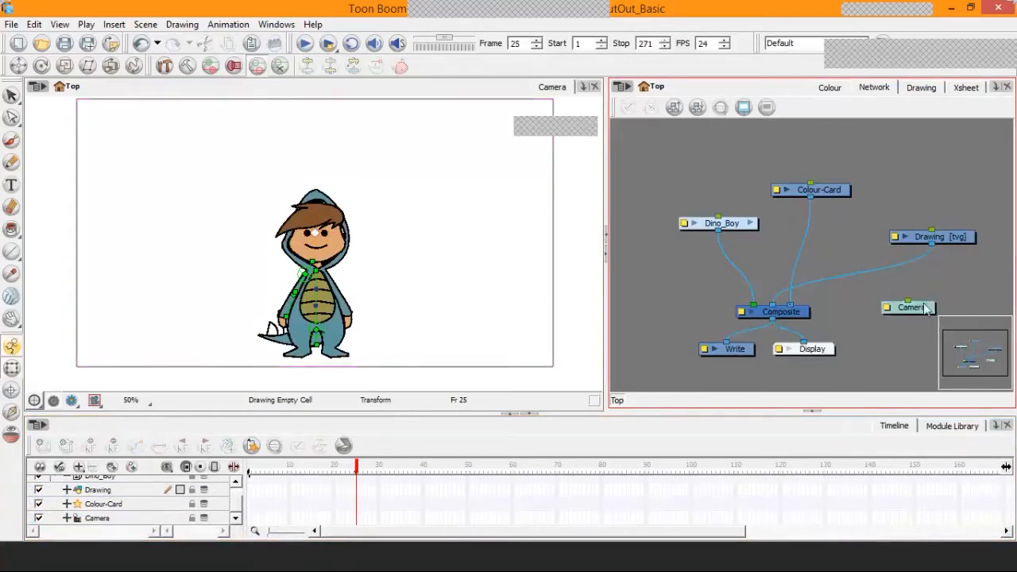
Add a parent peg to the Camera node and arrange the peg between the Drawing and Camera nodes.
{"action": "left_click", "coordinate": [920, 310]}
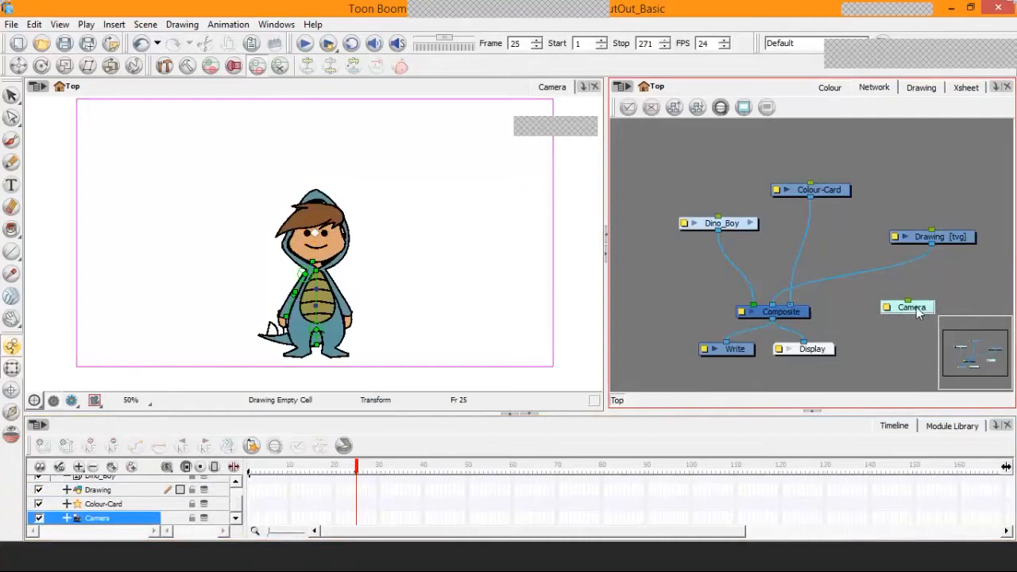
{"action": "scroll", "coordinate": [312, 213], "scroll_direction": "down", "scroll_amount": 1}
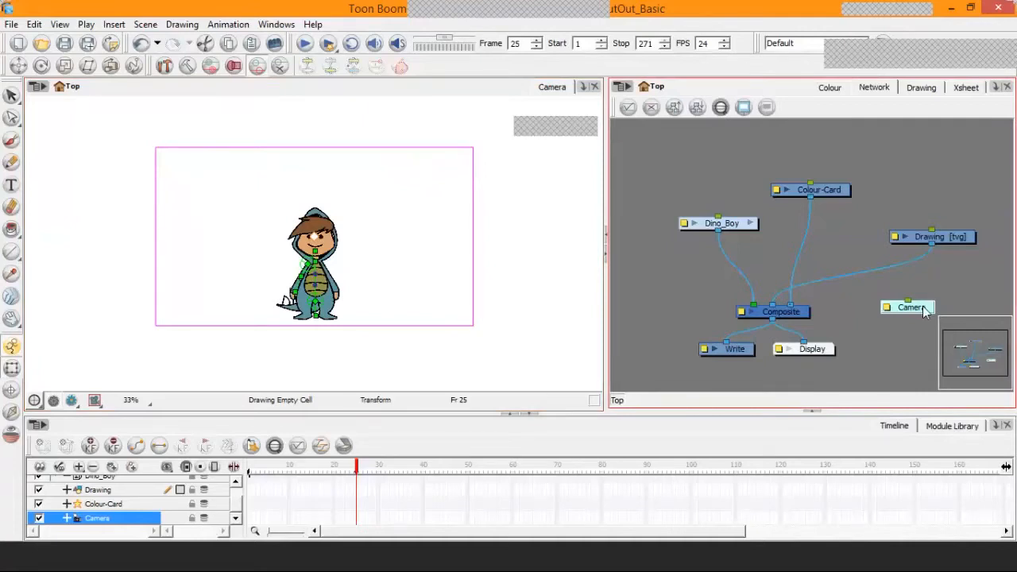
{"action": "key", "text": "ctrl+p"}
{"action": "left_click_drag", "start_coordinate": [931, 231], "coordinate": [934, 274]}
{"action": "left_click_drag", "start_coordinate": [922, 311], "coordinate": [924, 331]}
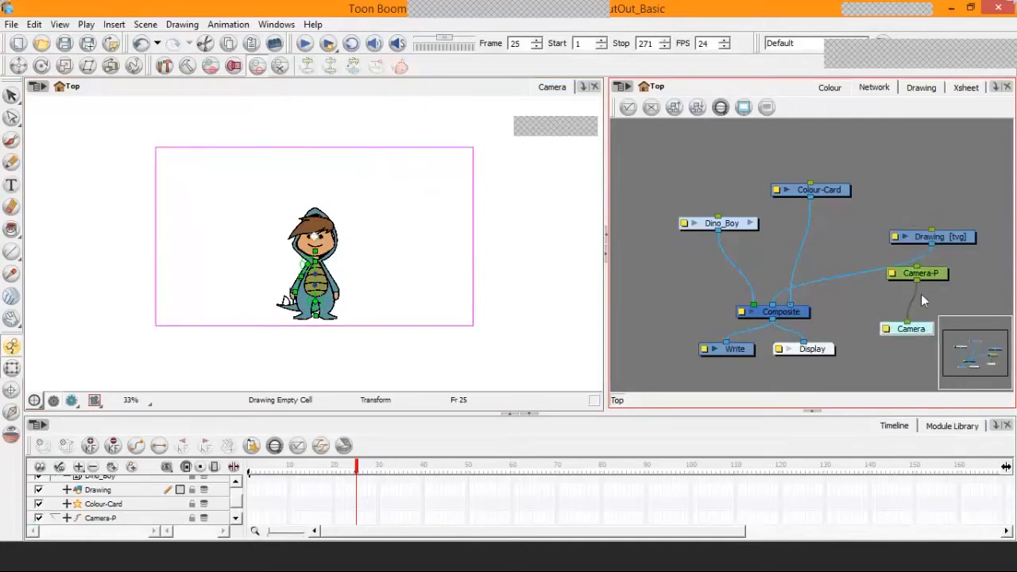
Delete the peg attached to the Camera node.
{"action": "mouse_move", "coordinate": [933, 274]}
{"action": "left_mouse_down"}
{"action": "mouse_move", "coordinate": [905, 290]}
{"action": "mouse_move", "coordinate": [924, 294]}
{"action": "mouse_move", "coordinate": [931, 278]}
{"action": "mouse_move", "coordinate": [929, 286]}
{"action": "left_mouse_up"}
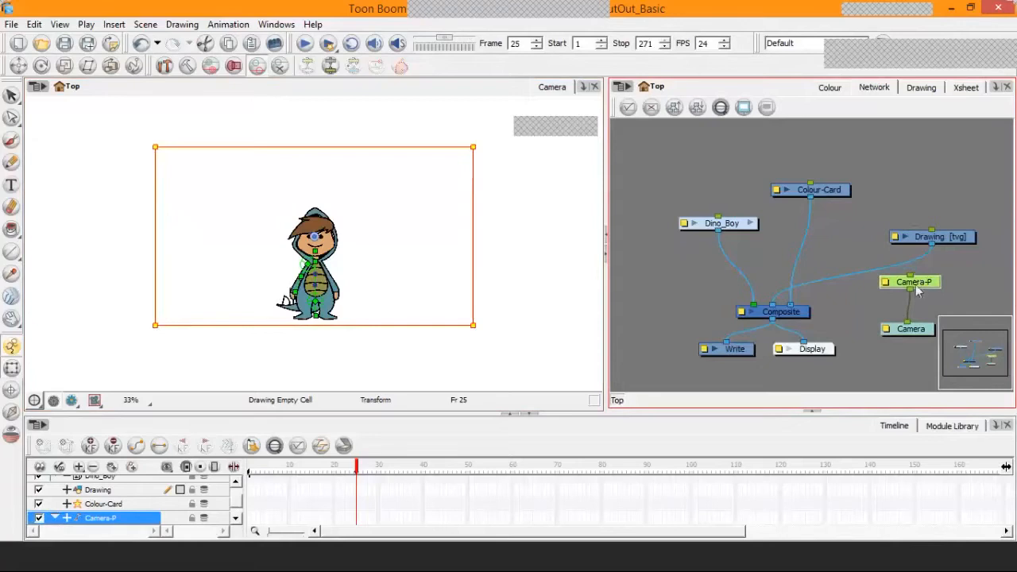
{"action": "key", "text": "Delete"}
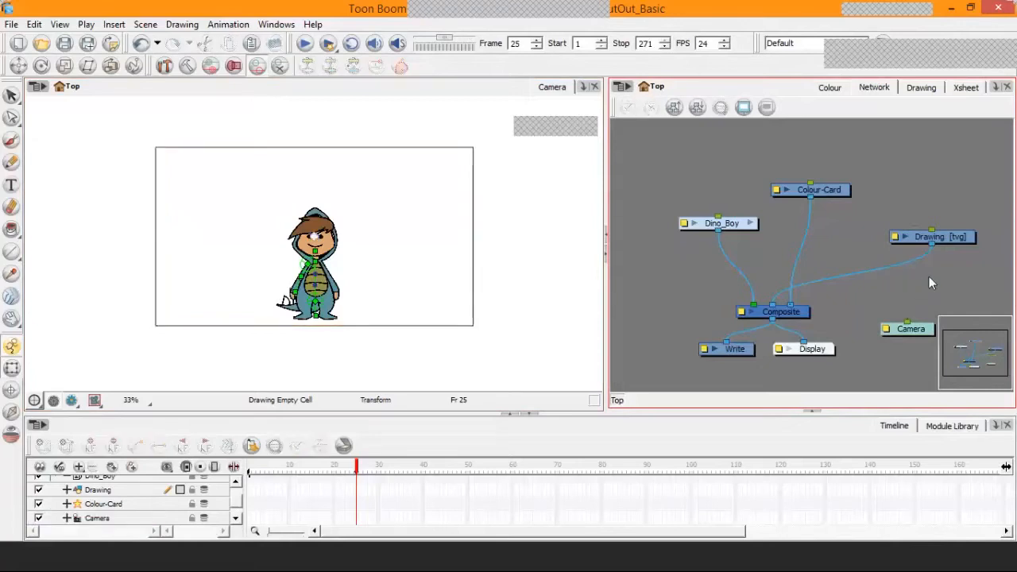
Add a parent peg to the Camera node and move the playhead to frame 1.
{"action": "left_click", "coordinate": [920, 332]}
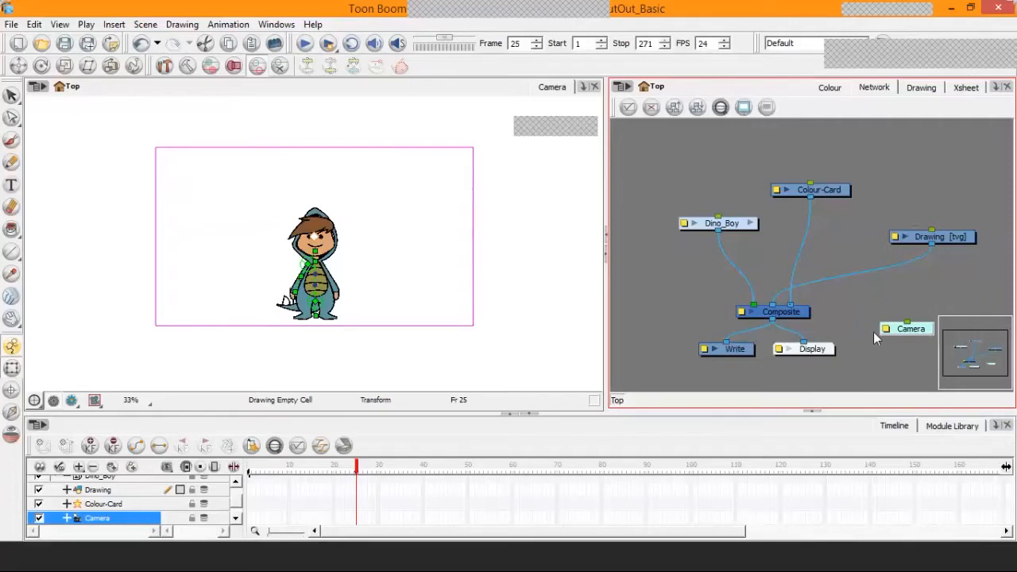
{"action": "key", "text": "ctrl+p"}
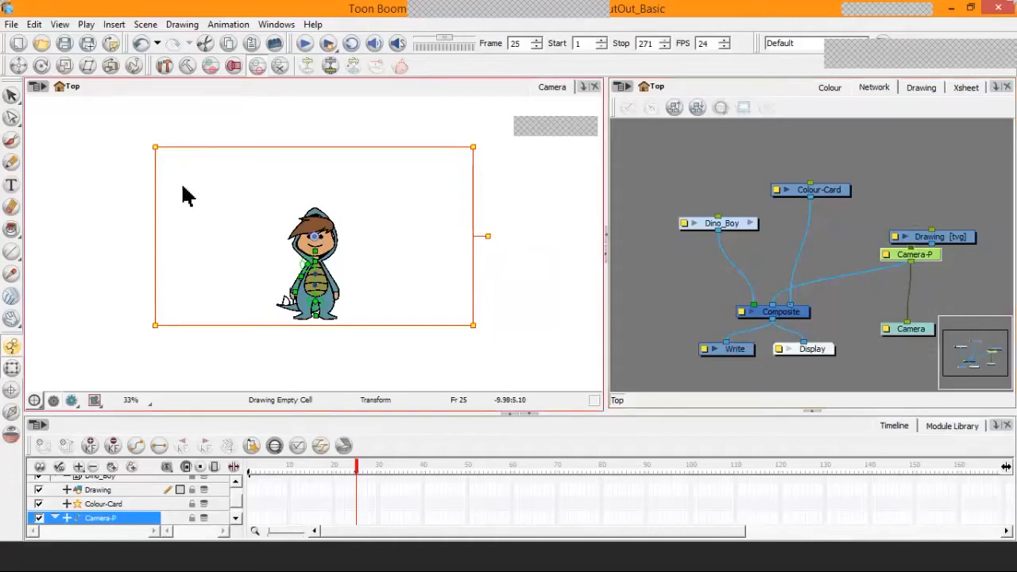
{"action": "left_click_drag", "start_coordinate": [358, 470], "coordinate": [160, 468]}
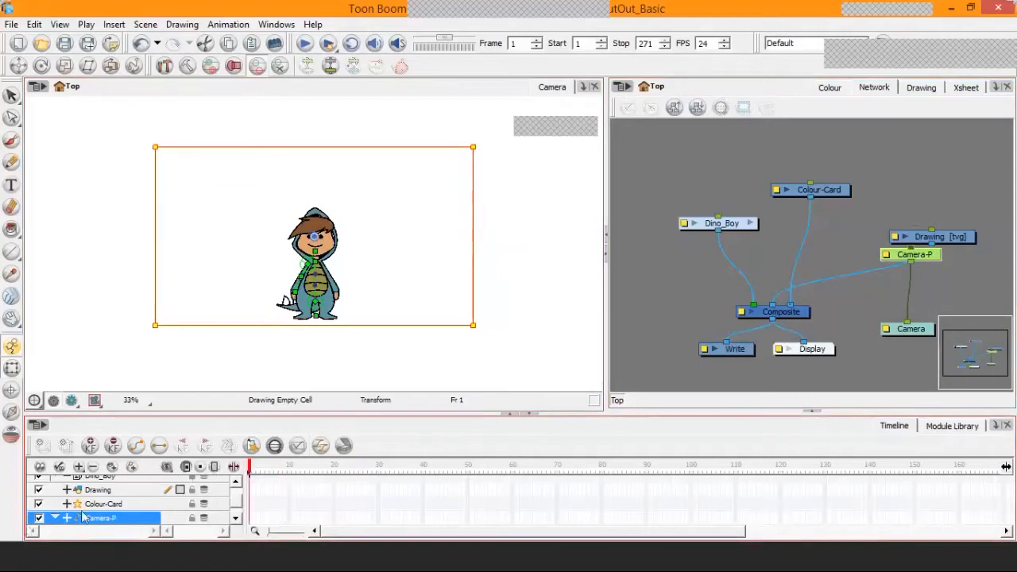
Check the Camera layer under its parent peg in the timeline, then collapse the Camera-P layer and leave it selected.
{"action": "left_click", "coordinate": [235, 518]}
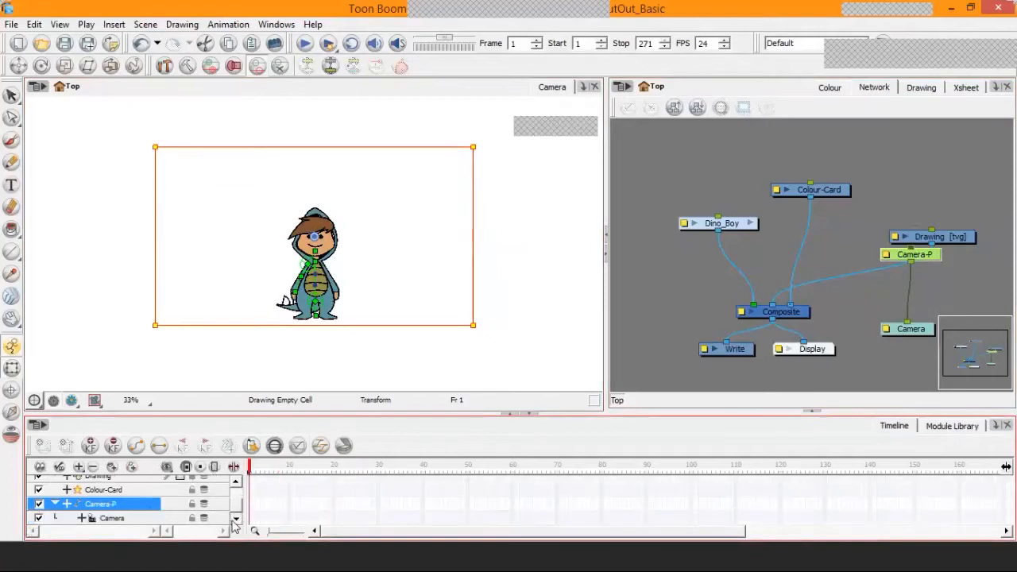
{"action": "left_click", "coordinate": [107, 520]}
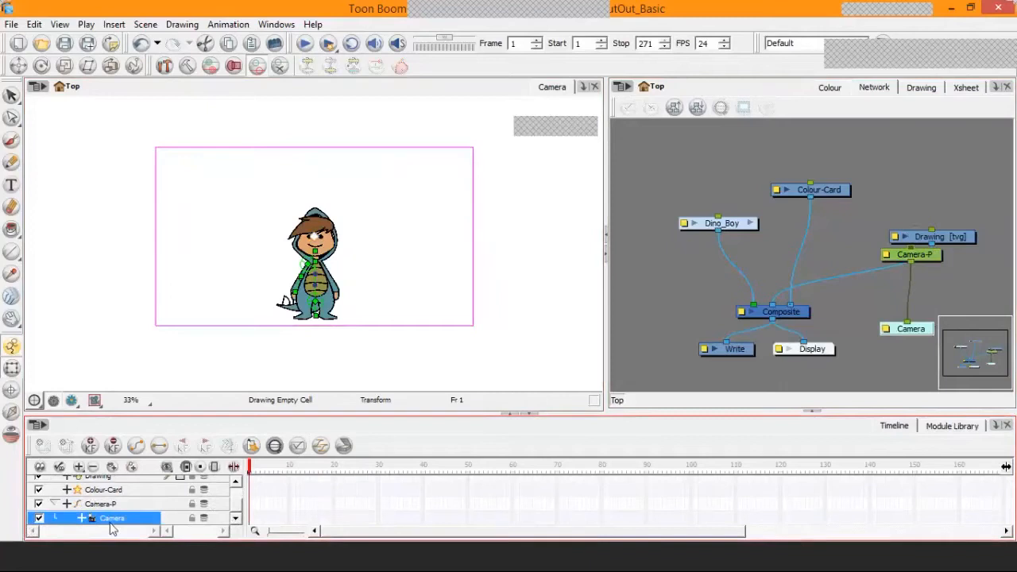
{"action": "left_click", "coordinate": [117, 505]}
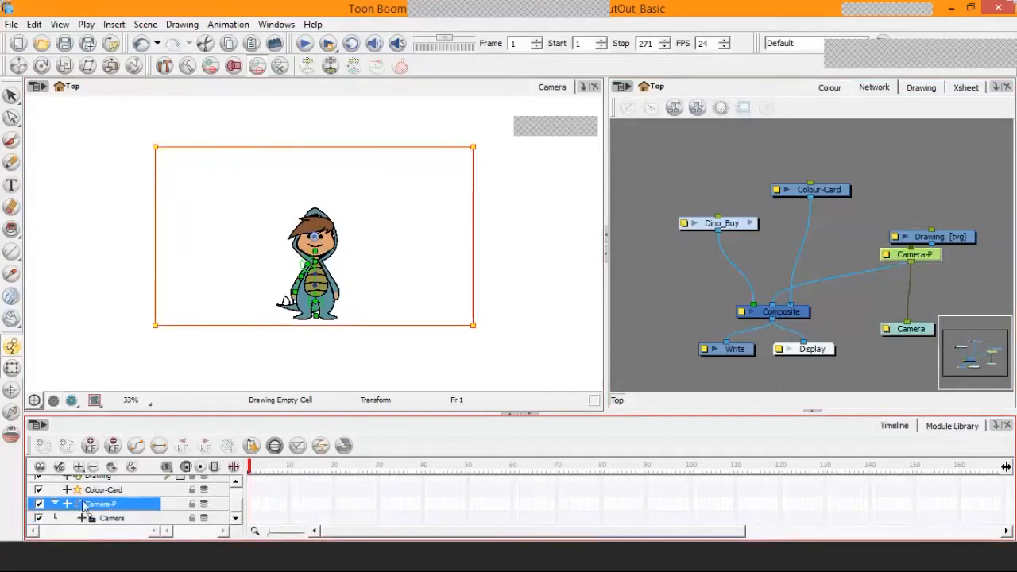
{"action": "left_click", "coordinate": [54, 503]}
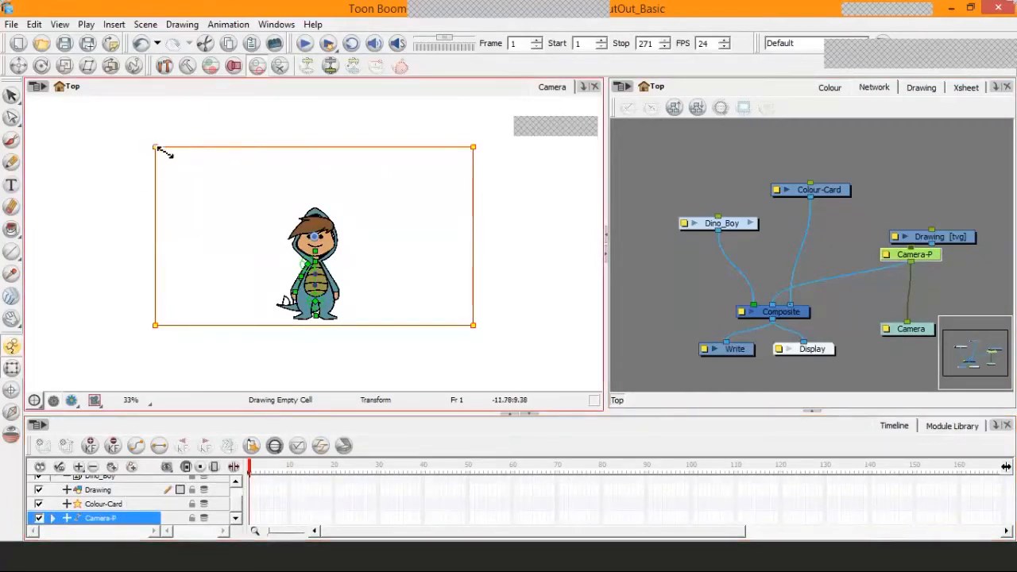
Resize and reposition the camera through its peg at frame 1 so Dino Boy's full body fills the frame height.
{"action": "left_click_drag", "start_coordinate": [162, 152], "coordinate": [263, 238]}
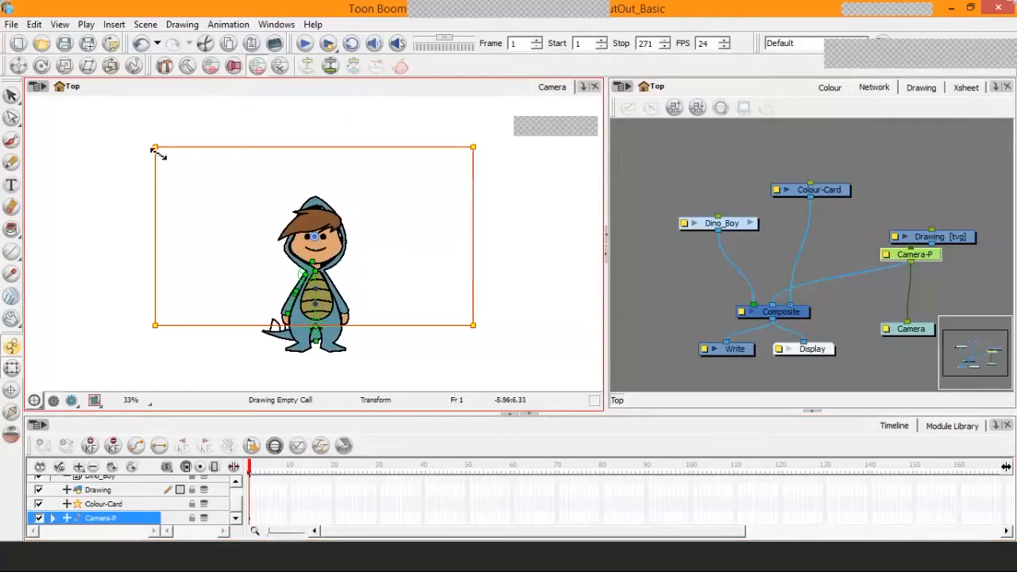
{"action": "left_click_drag", "start_coordinate": [157, 151], "coordinate": [75, 132]}
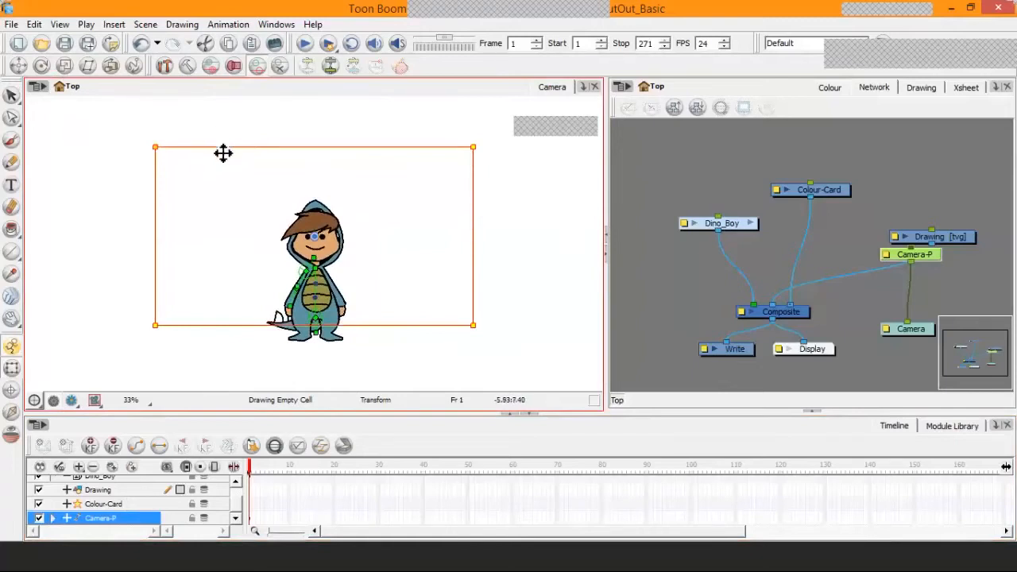
{"action": "left_click_drag", "start_coordinate": [223, 154], "coordinate": [227, 178]}
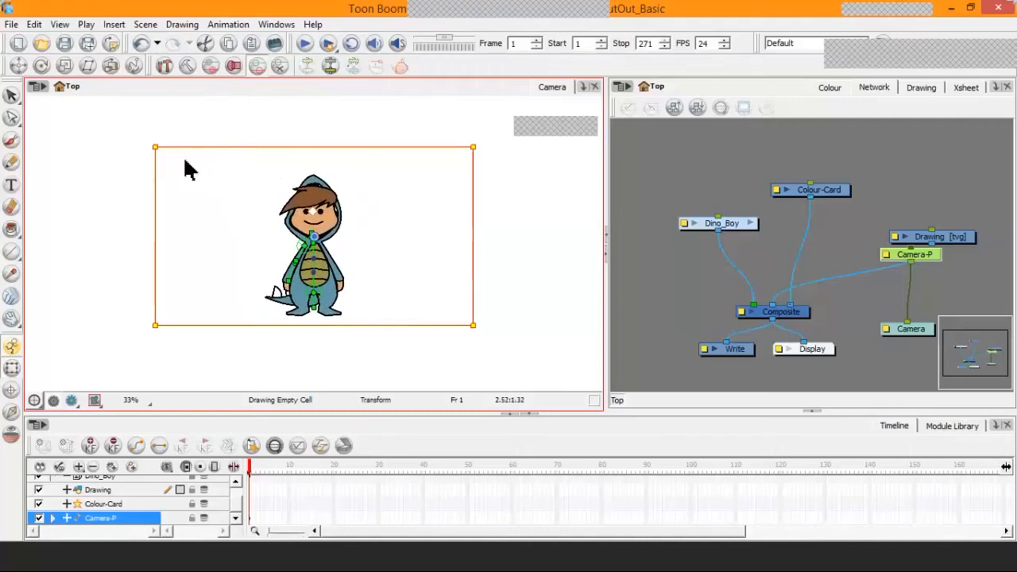
{"action": "left_click_drag", "start_coordinate": [162, 150], "coordinate": [230, 209]}
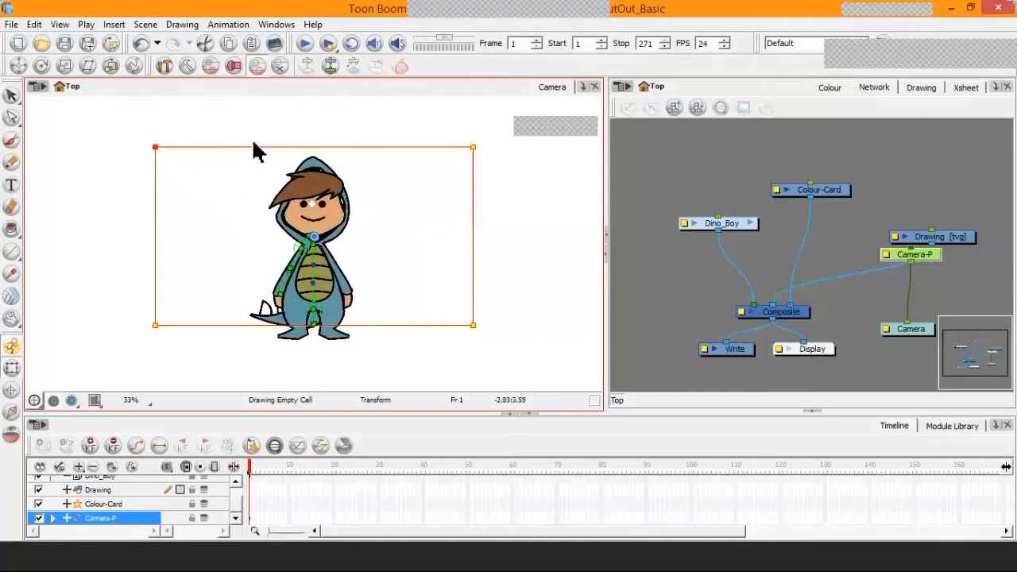
{"action": "left_click_drag", "start_coordinate": [252, 153], "coordinate": [251, 166]}
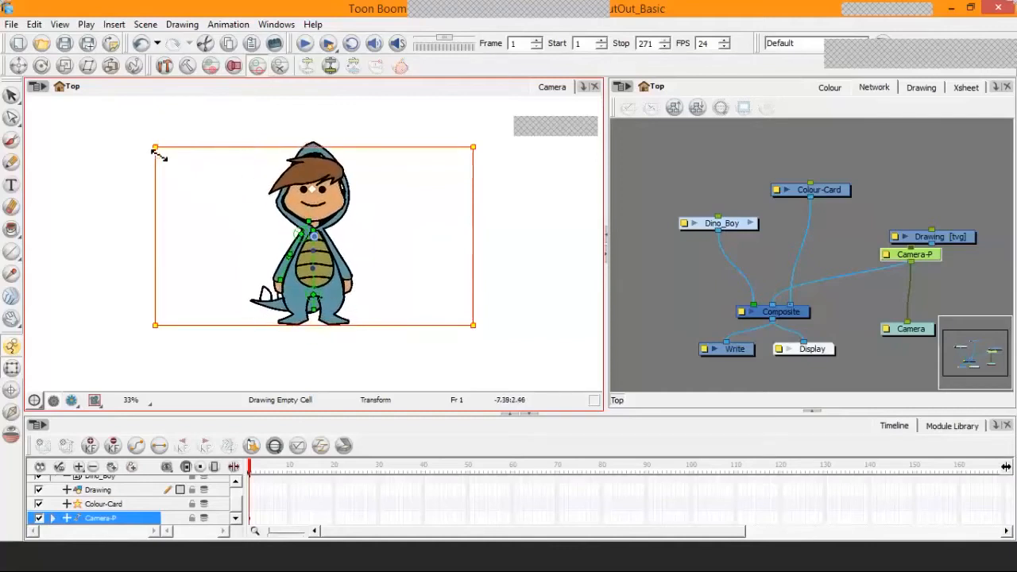
{"action": "left_click_drag", "start_coordinate": [154, 149], "coordinate": [145, 145]}
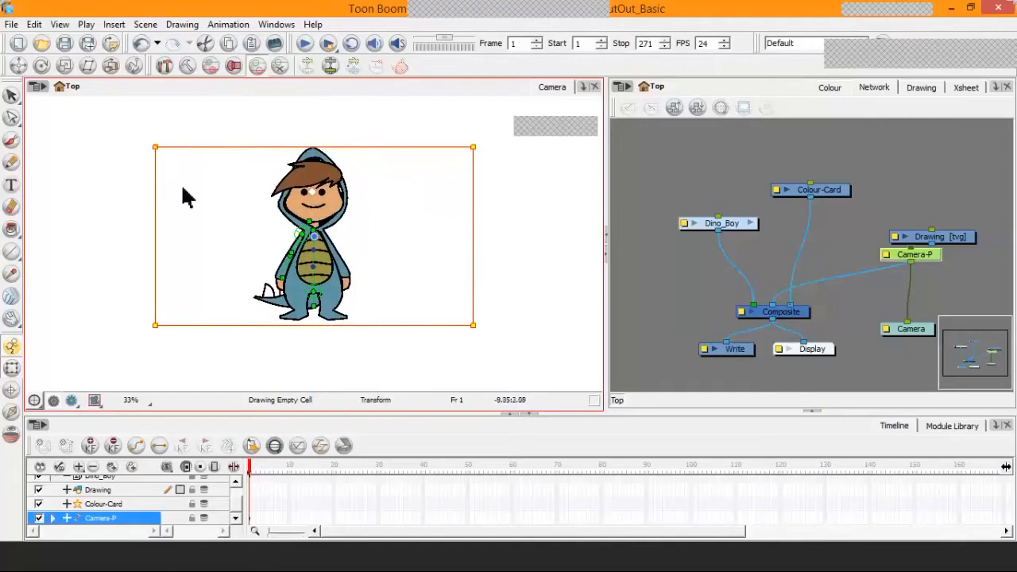
Bring up the Animatic and compare its opening pose with the camera framing at frame 1.
{"action": "left_click", "coordinate": [516, 196]}
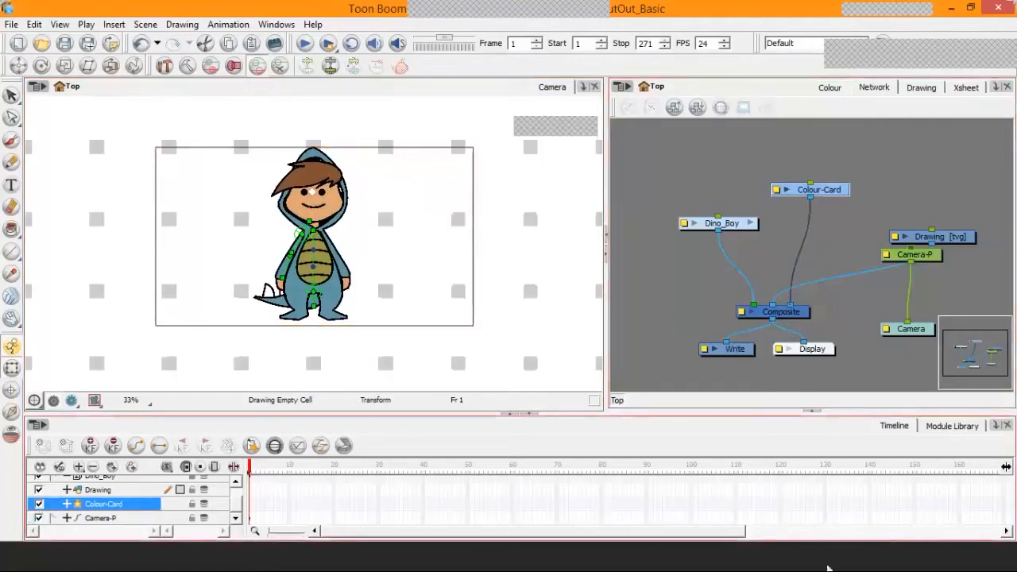
{"action": "left_click", "coordinate": [797, 551]}
{"action": "left_click", "coordinate": [871, 472]}
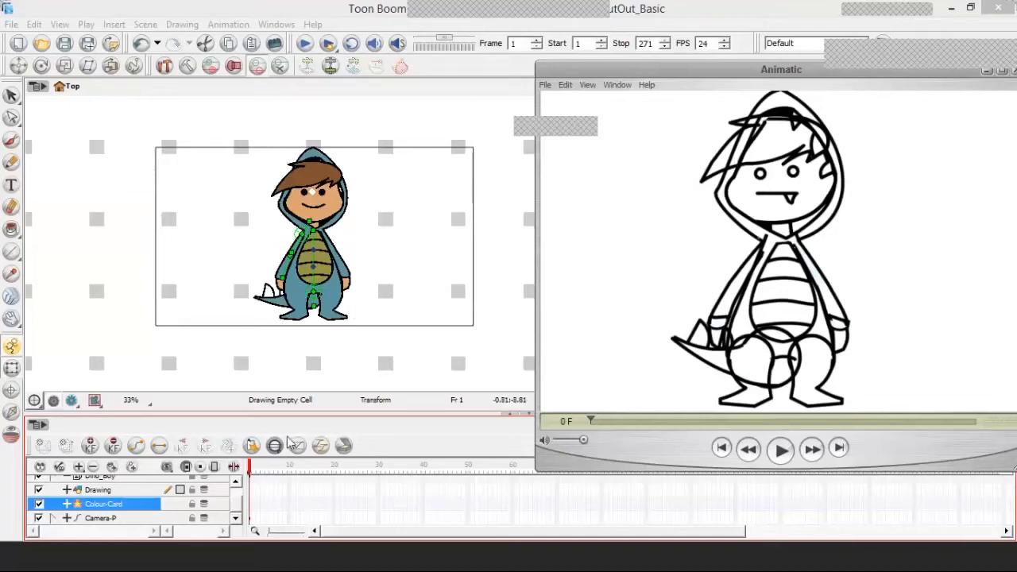
{"action": "left_click_drag", "start_coordinate": [257, 474], "coordinate": [191, 471]}
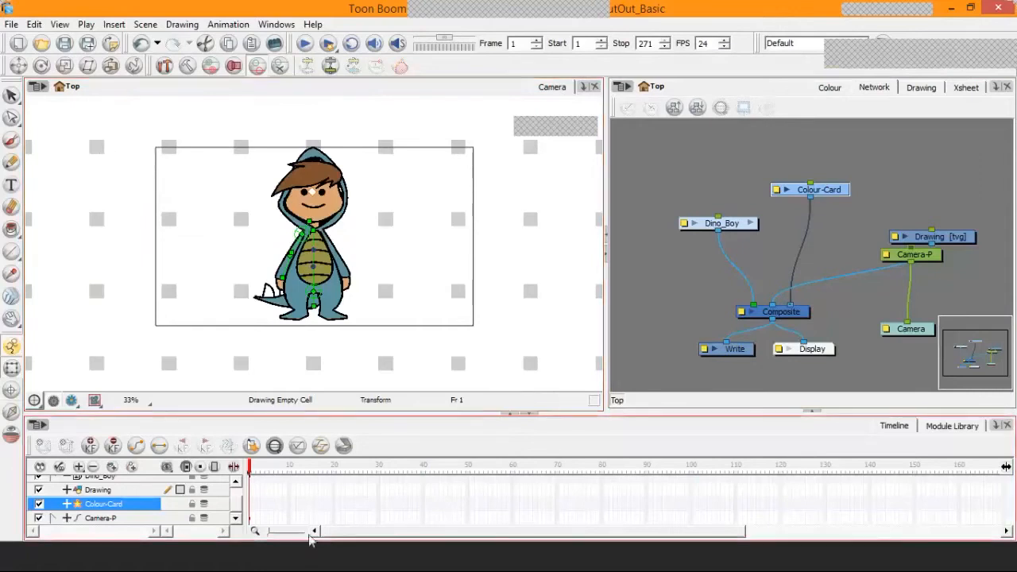
Switch to the key pose list in Word, place the Animatic beside it, and scrub the Animatic to frame 33.
{"action": "left_click", "coordinate": [358, 560]}
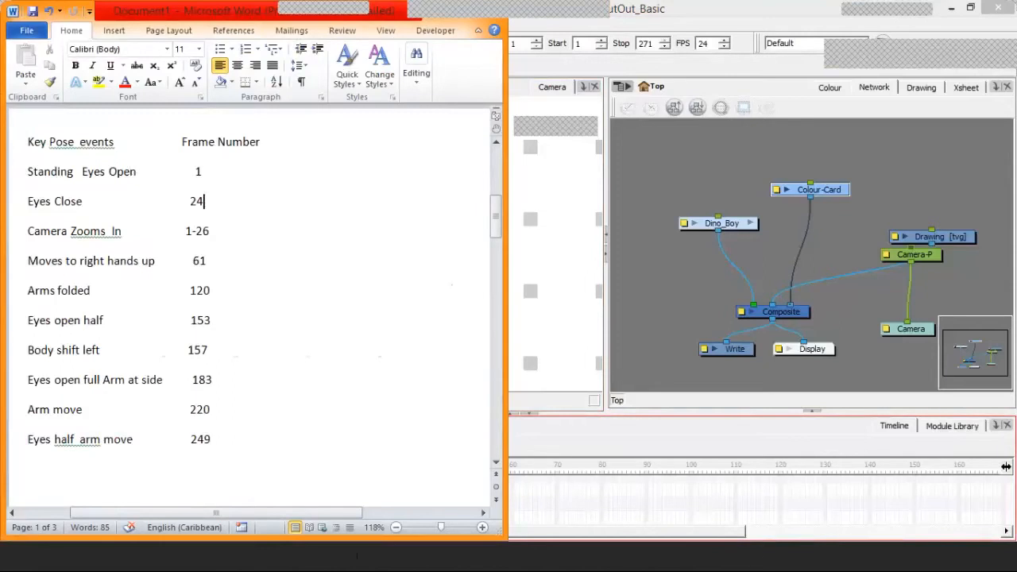
{"action": "mouse_move", "coordinate": [786, 557]}
{"action": "left_click", "coordinate": [860, 488]}
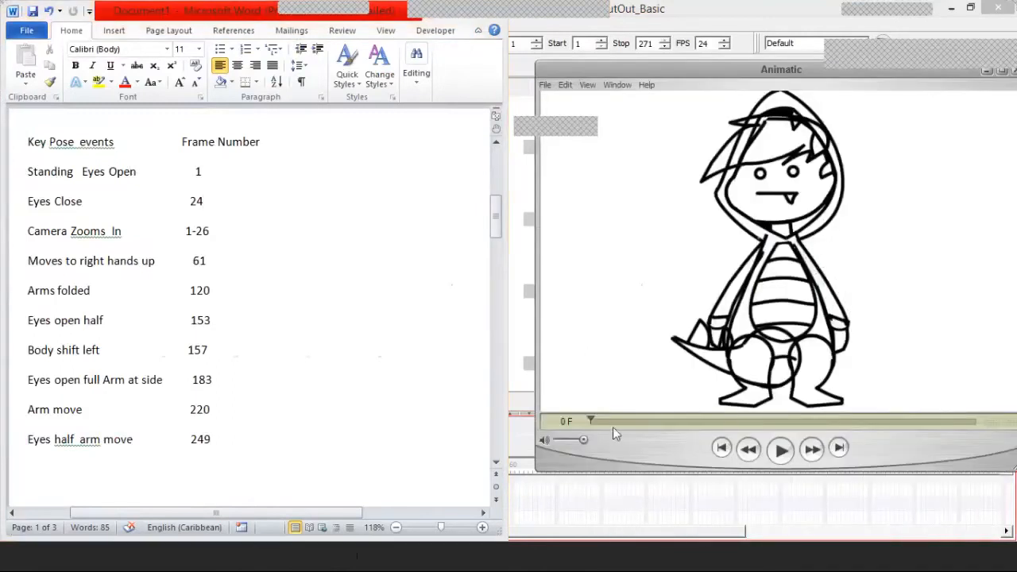
{"action": "left_click_drag", "start_coordinate": [593, 420], "coordinate": [623, 425]}
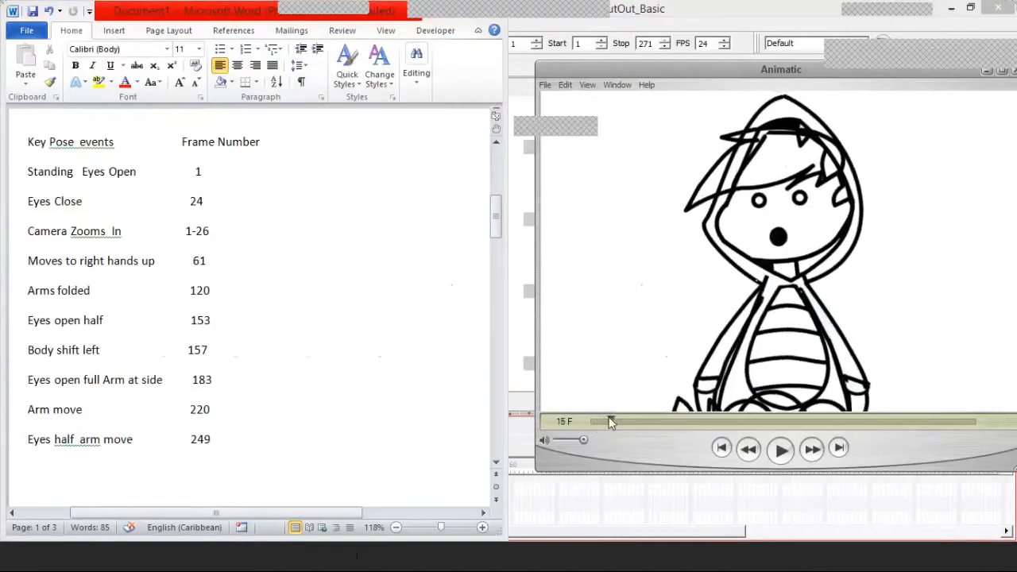
{"action": "left_click_drag", "start_coordinate": [609, 417], "coordinate": [626, 425]}
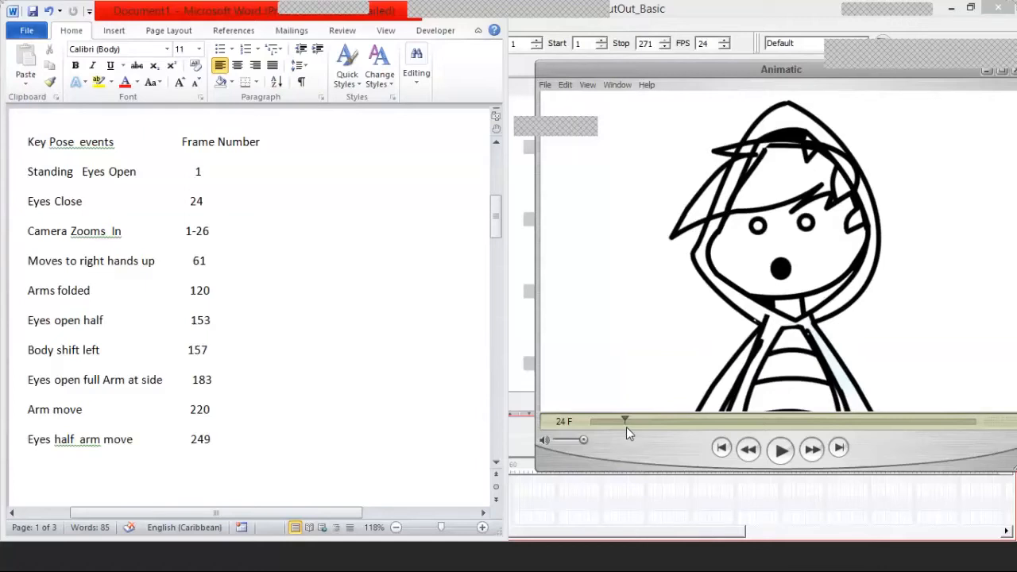
{"action": "mouse_move", "coordinate": [626, 426]}
{"action": "left_mouse_down"}
{"action": "mouse_move", "coordinate": [590, 422]}
{"action": "mouse_move", "coordinate": [638, 422]}
{"action": "left_mouse_up"}
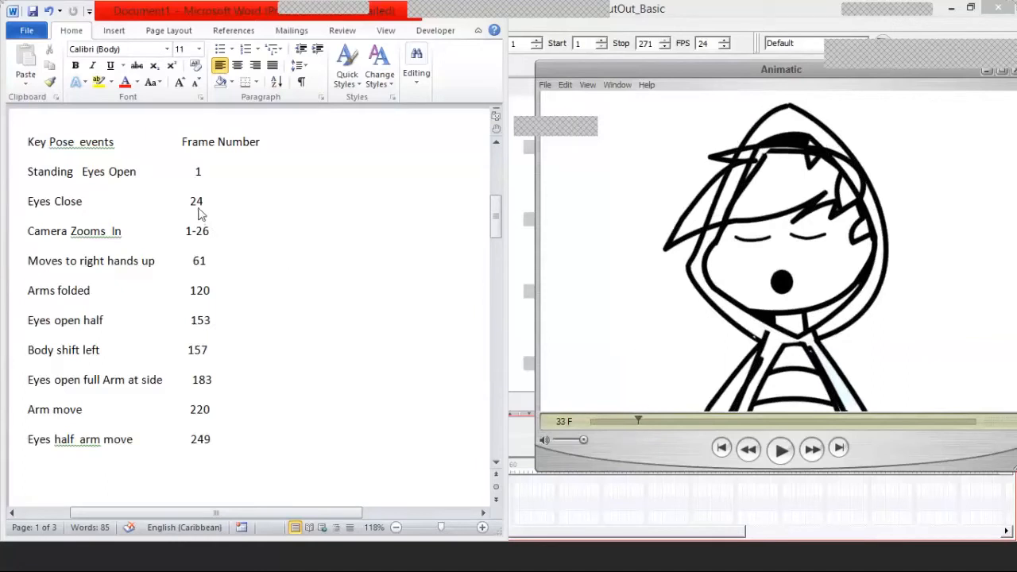
Highlight the Camera Zooms In entry and its end frame 26 in the key pose list.
{"action": "left_click_drag", "start_coordinate": [50, 231], "coordinate": [117, 231]}
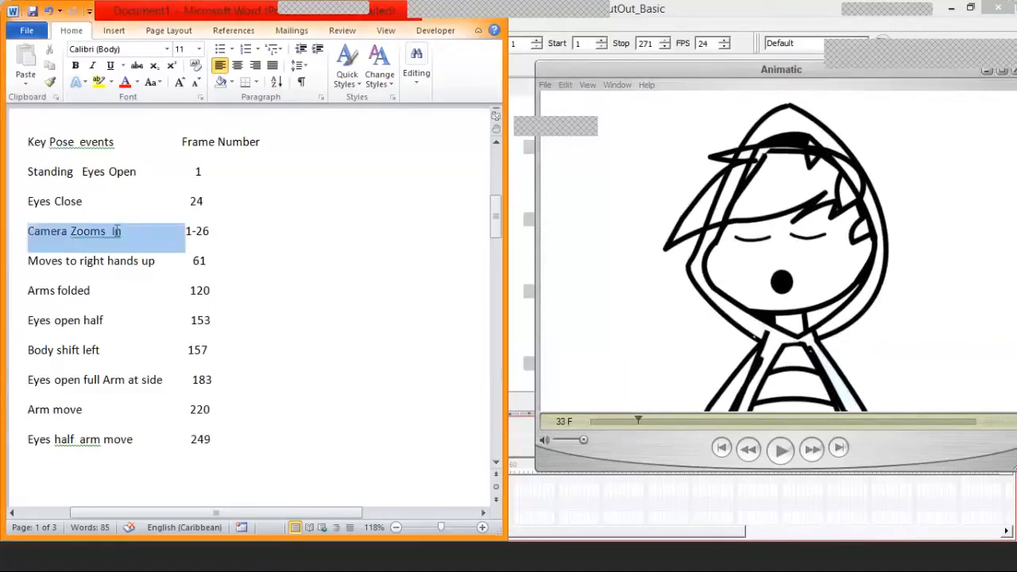
{"action": "left_click", "coordinate": [210, 231]}
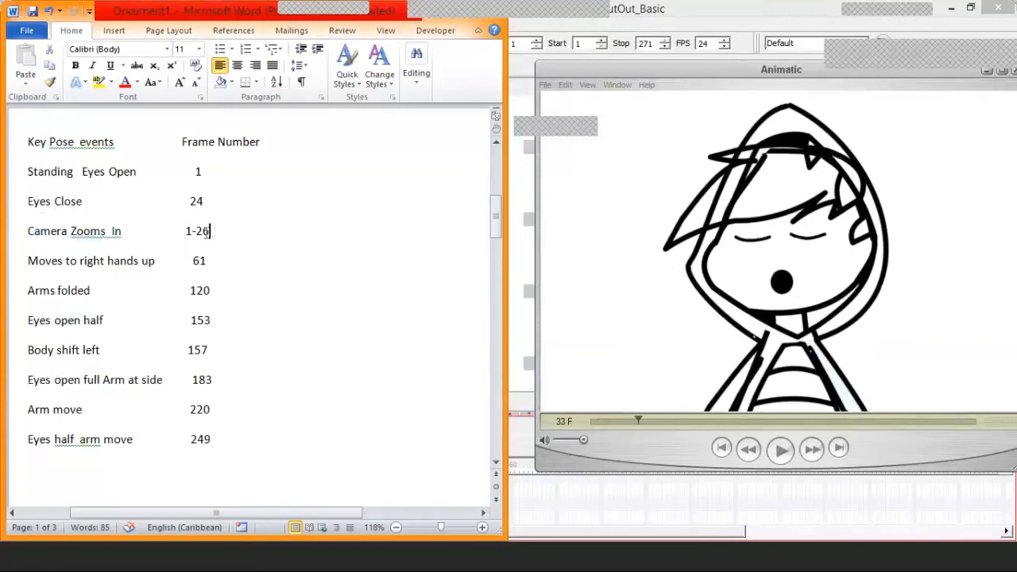
{"action": "left_click_drag", "start_coordinate": [211, 231], "coordinate": [198, 232]}
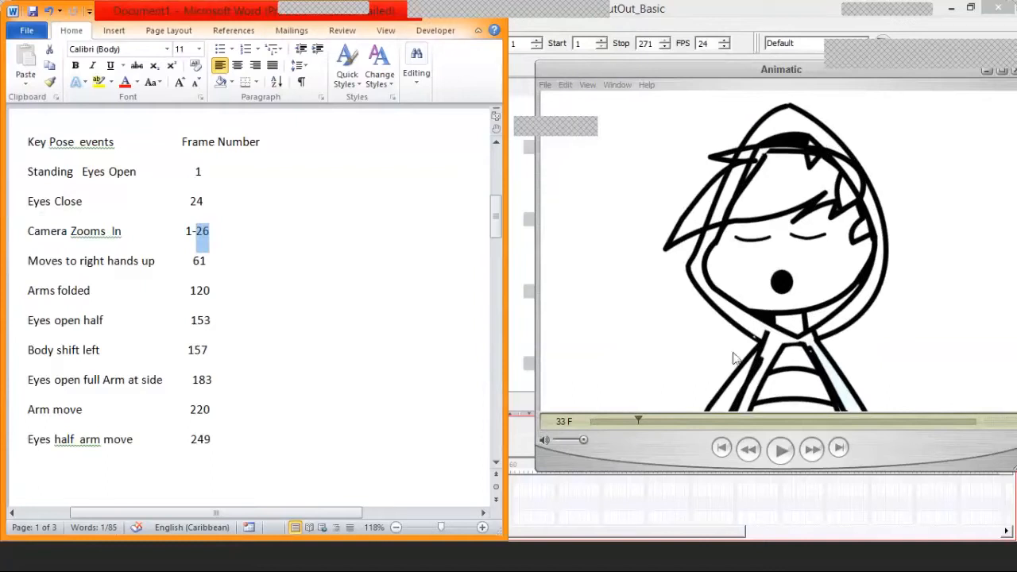
Switch back to Toon Boom and add a keyframe at frame 26 on the Camera-P layer.
{"action": "left_click", "coordinate": [527, 188]}
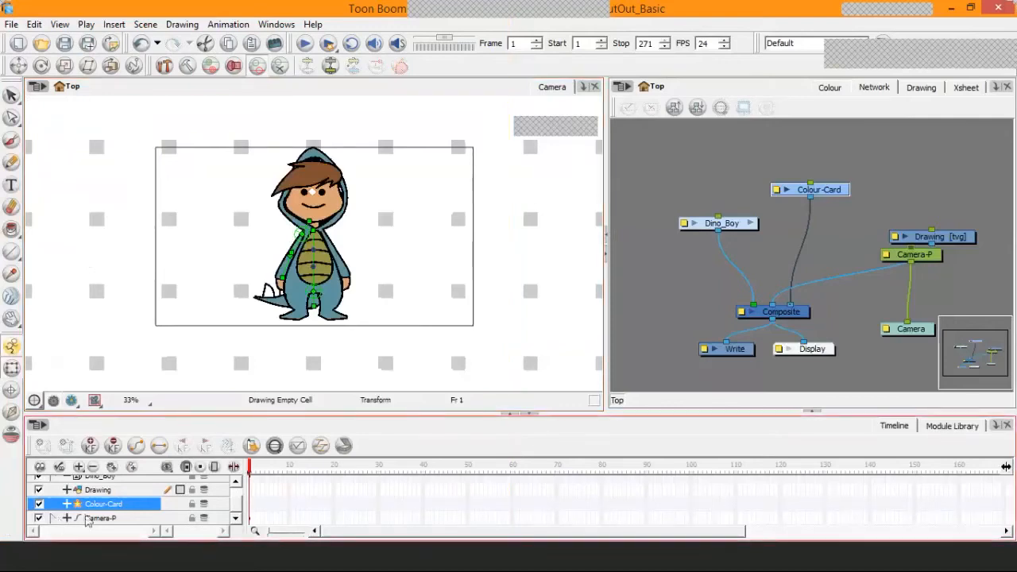
{"action": "left_click", "coordinate": [113, 519]}
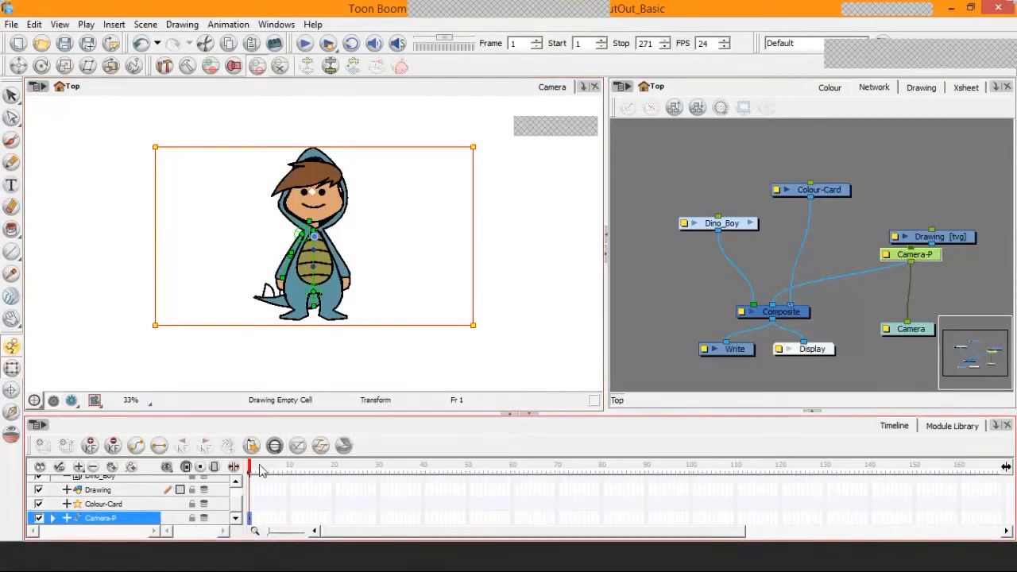
{"action": "left_click_drag", "start_coordinate": [260, 469], "coordinate": [359, 476]}
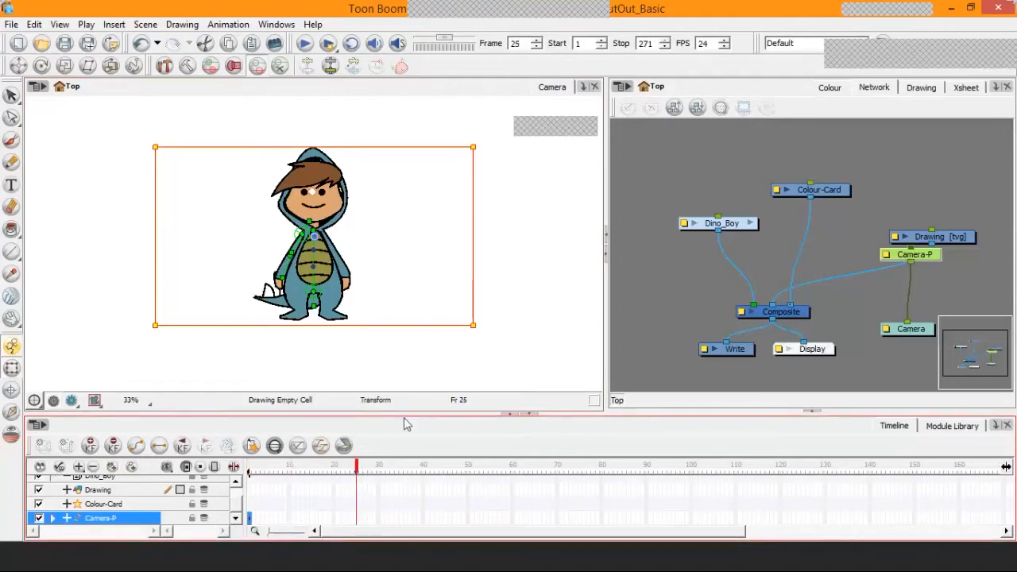
{"action": "key", "text": "period"}
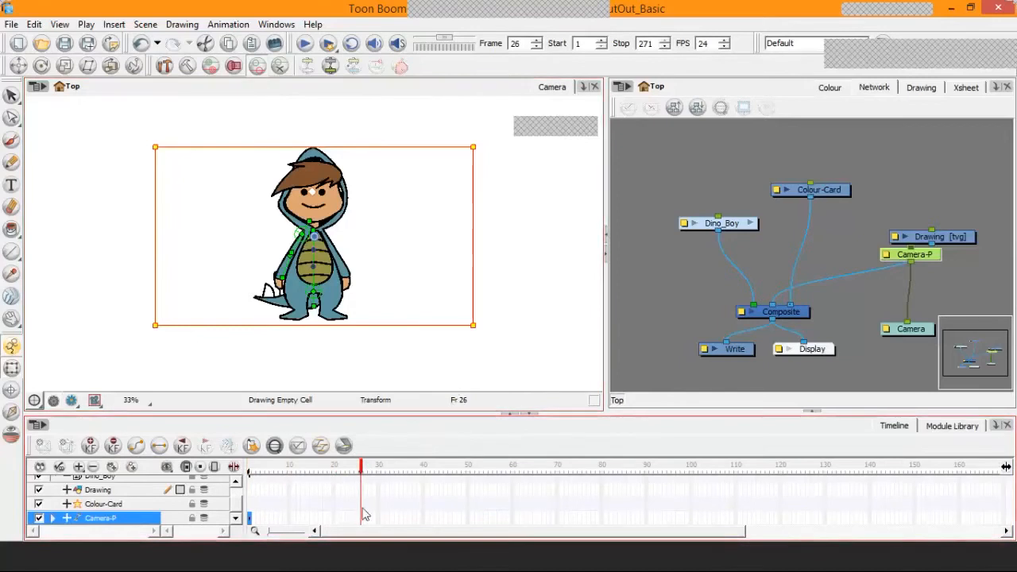
{"action": "left_click", "coordinate": [362, 520]}
{"action": "left_click", "coordinate": [93, 446]}
{"action": "left_click", "coordinate": [362, 517]}
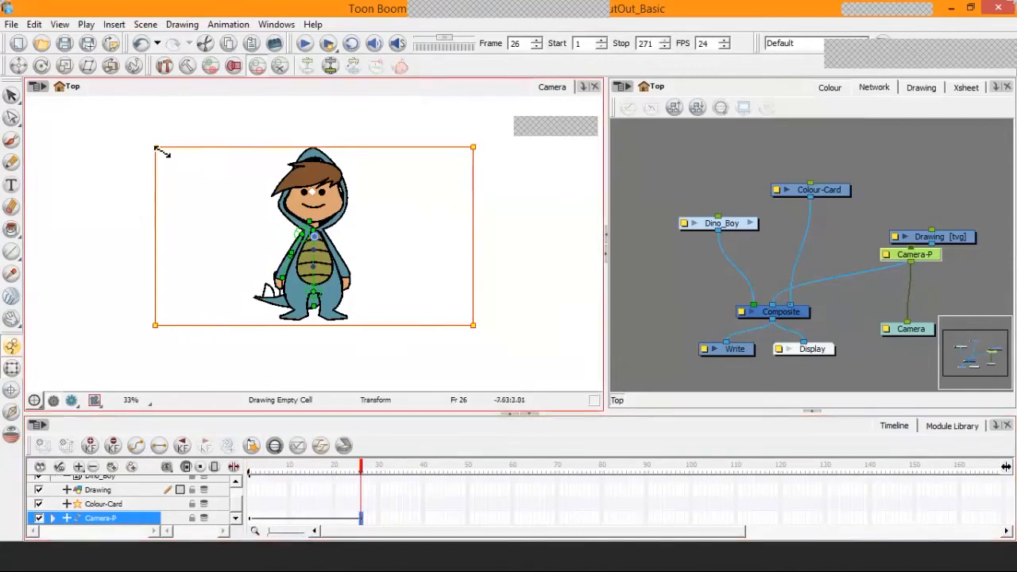
Zoom the camera in on Dino Boy's head and upper body at frame 26, centring him to match the Animatic.
{"action": "left_click_drag", "start_coordinate": [157, 149], "coordinate": [250, 227]}
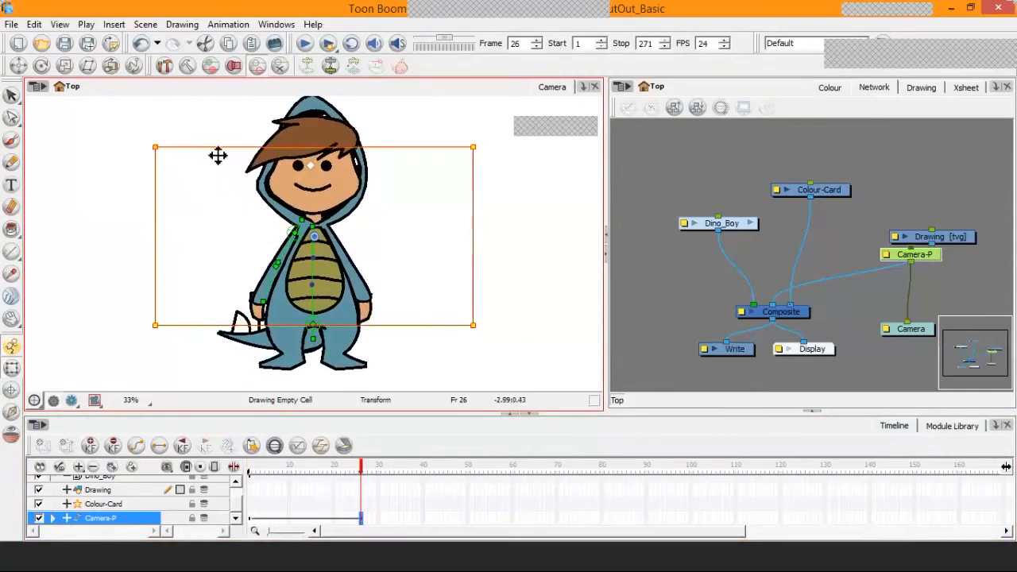
{"action": "left_click_drag", "start_coordinate": [218, 153], "coordinate": [220, 128]}
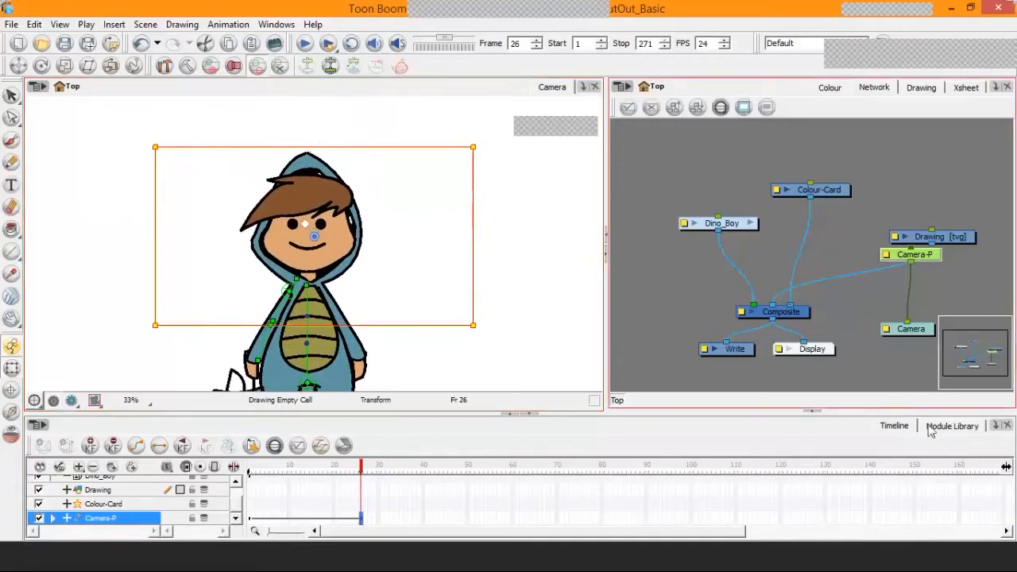
{"action": "left_click", "coordinate": [796, 560]}
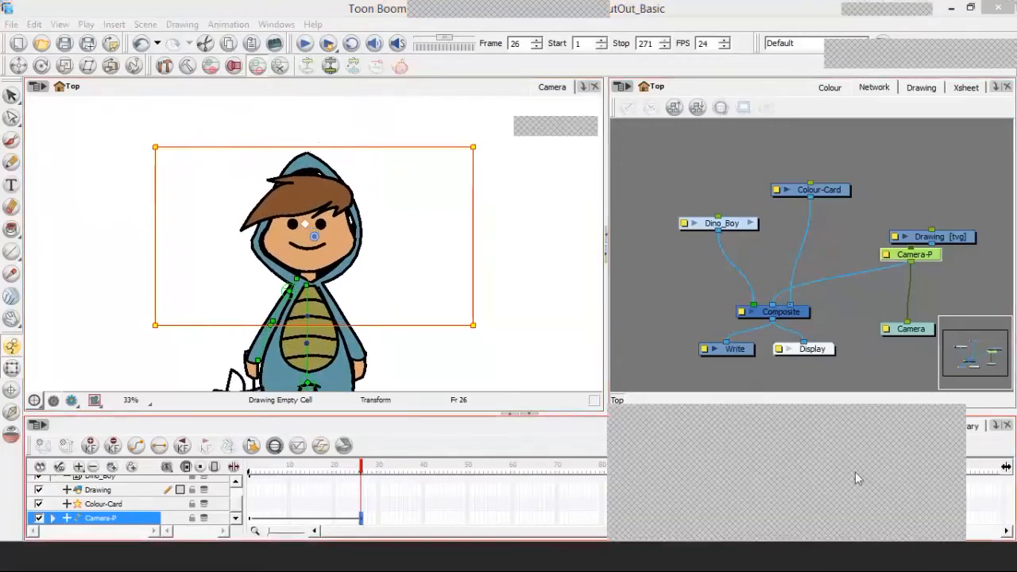
{"action": "left_click", "coordinate": [855, 472]}
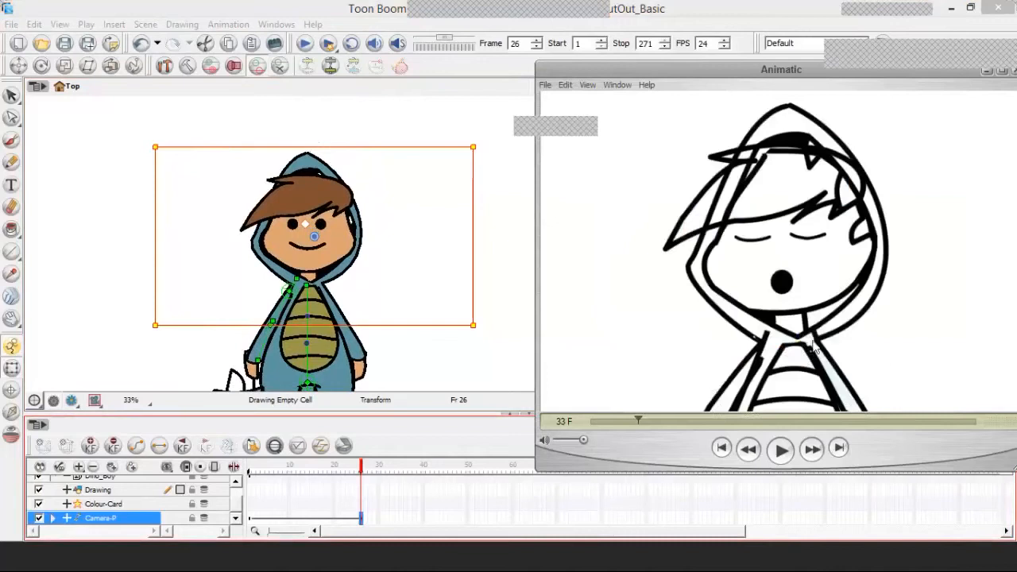
{"action": "left_click", "coordinate": [383, 154]}
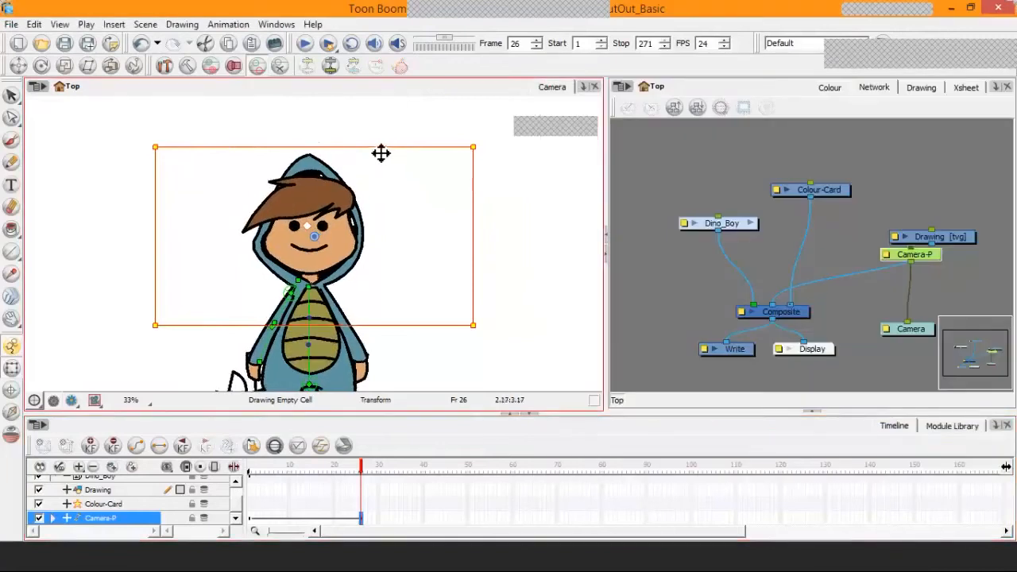
{"action": "left_click_drag", "start_coordinate": [381, 153], "coordinate": [379, 153]}
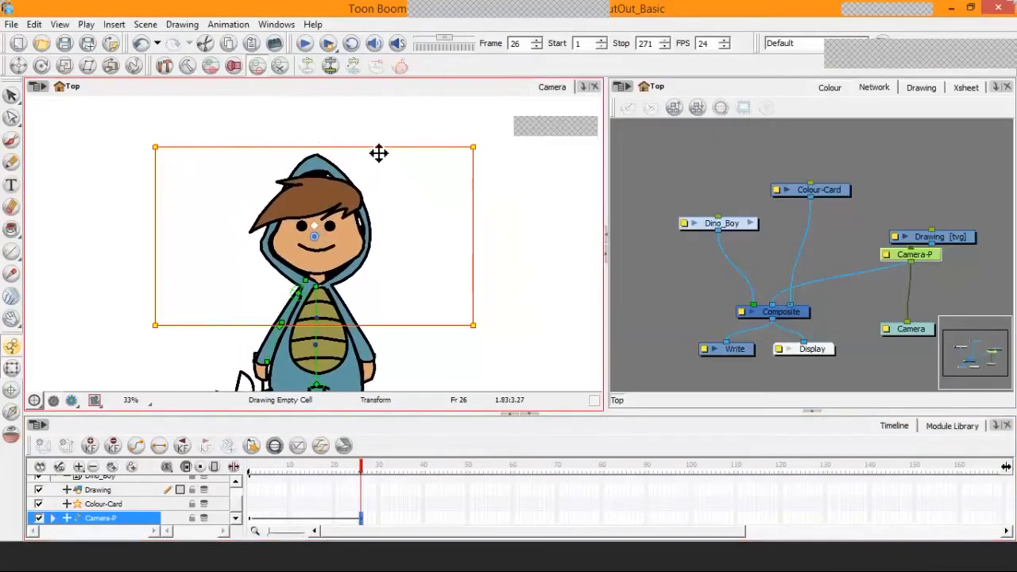
Compare the camera framing with the Animatic at frame 33, and turn on the camera mask in the Camera view.
{"action": "left_click", "coordinate": [793, 557]}
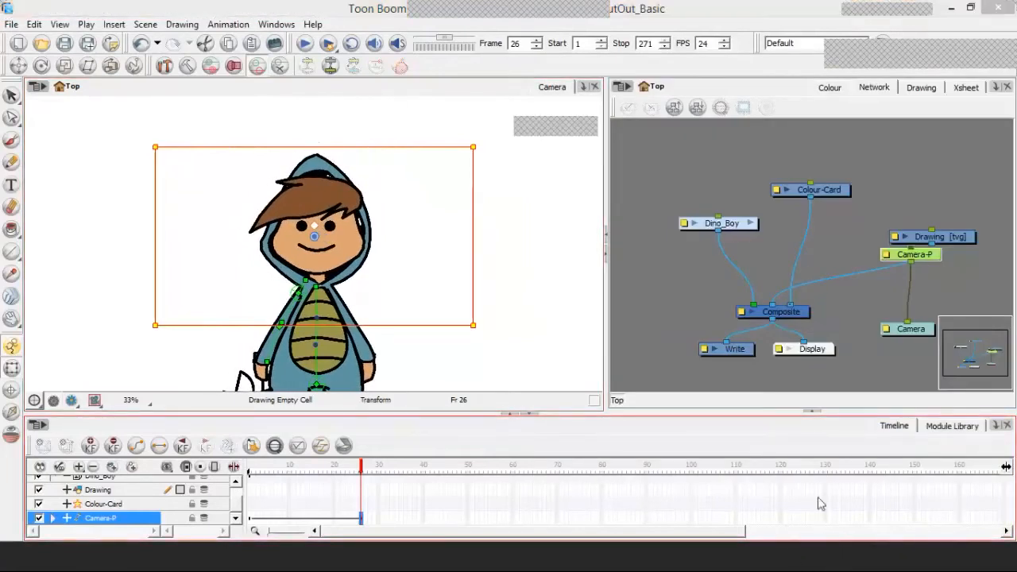
{"action": "left_click", "coordinate": [837, 482]}
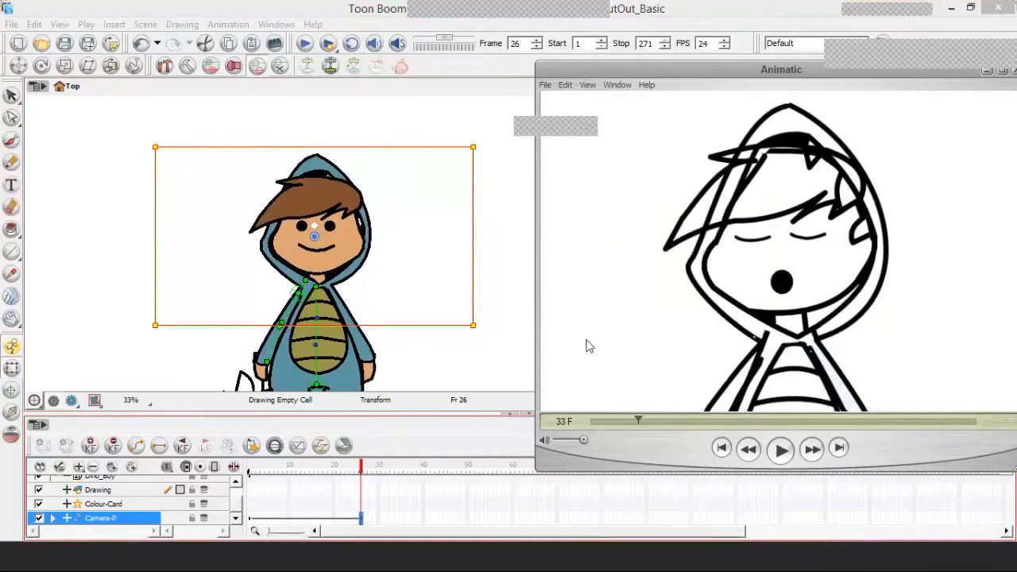
{"action": "left_click", "coordinate": [94, 400]}
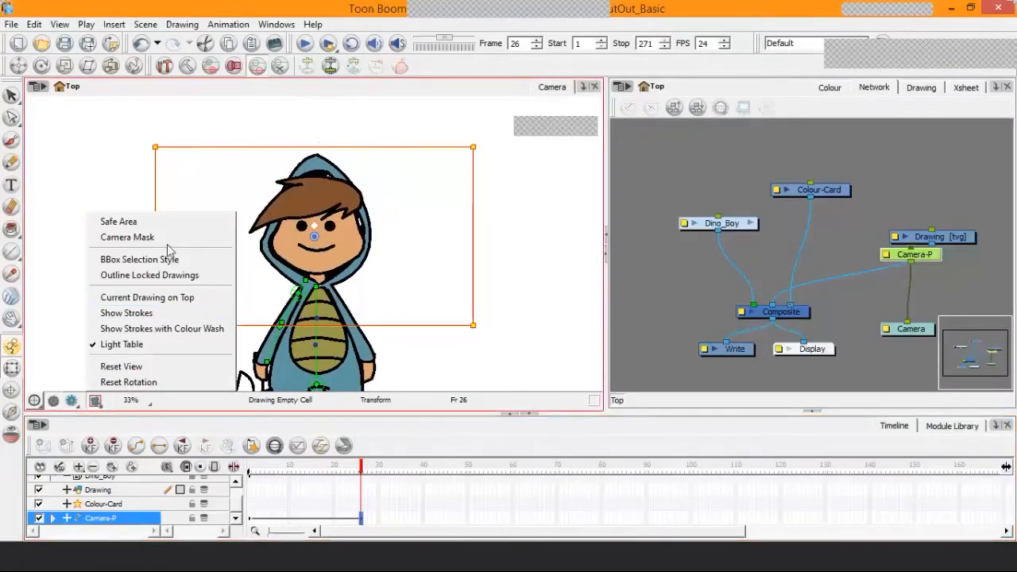
{"action": "left_click", "coordinate": [127, 237]}
{"action": "left_click", "coordinate": [417, 266]}
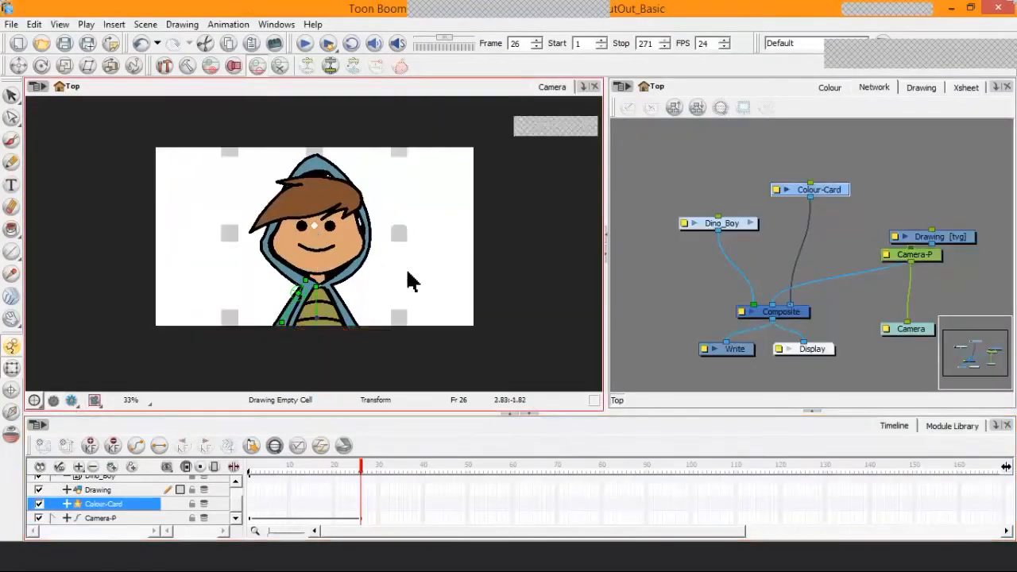
Check Dino Boy's masked close-up framing at frame 26 against the Animatic, then return to the whole masked camera frame.
{"action": "scroll", "coordinate": [406, 273], "scroll_direction": "up", "scroll_amount": 2}
{"action": "left_click_drag", "start_coordinate": [408, 302], "coordinate": [405, 234]}
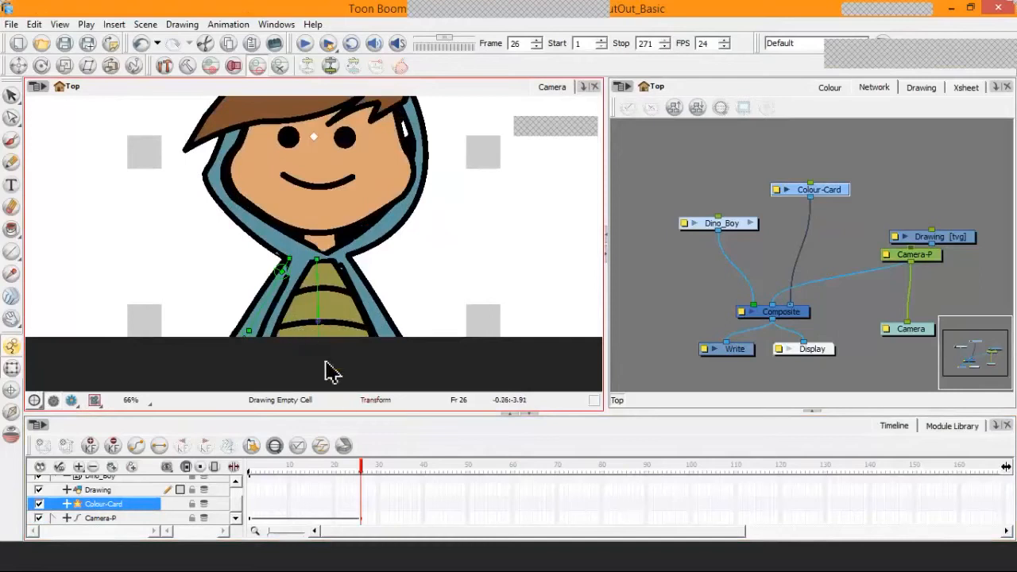
{"action": "left_click", "coordinate": [783, 565]}
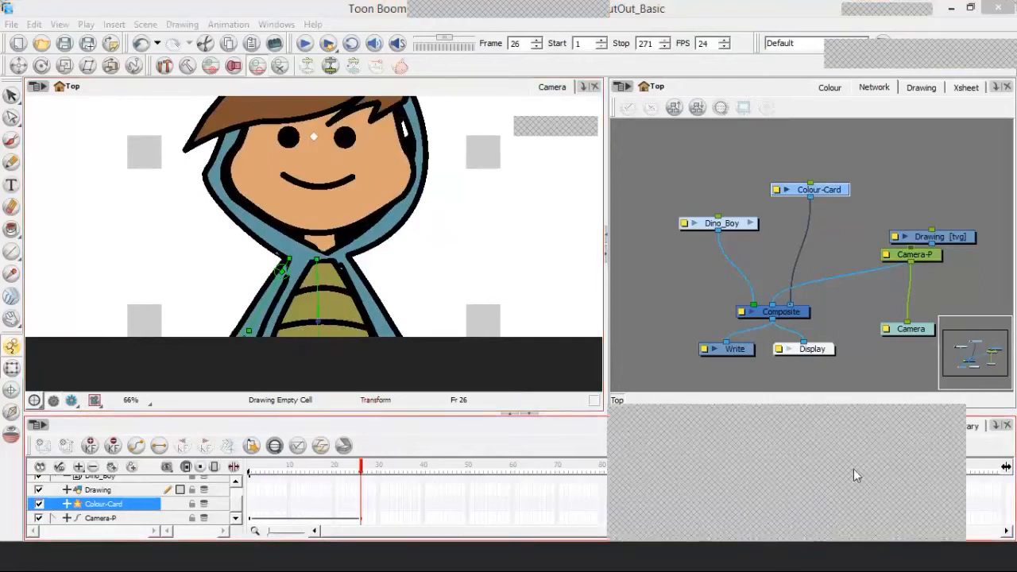
{"action": "left_click", "coordinate": [853, 469]}
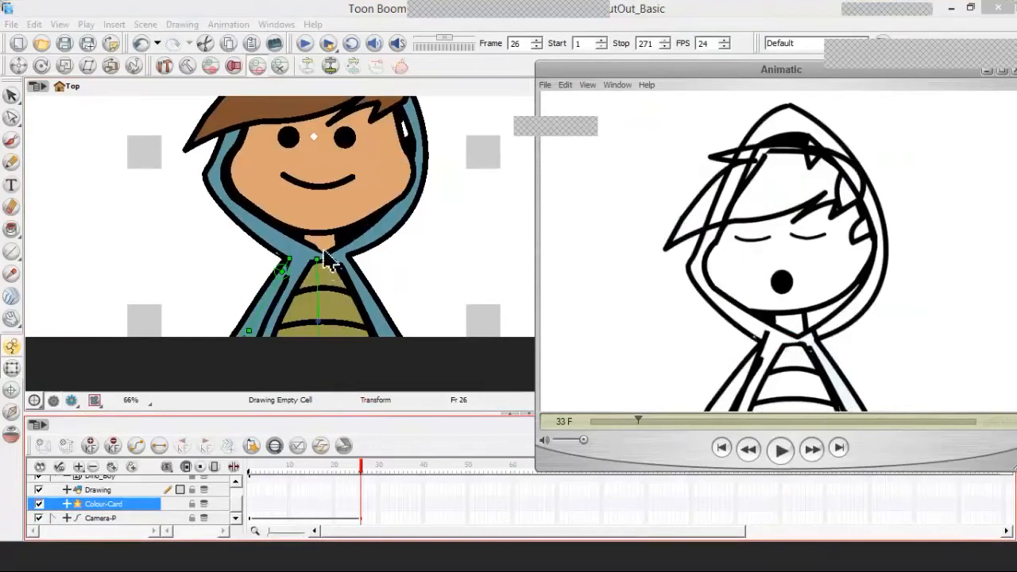
{"action": "left_click", "coordinate": [481, 191]}
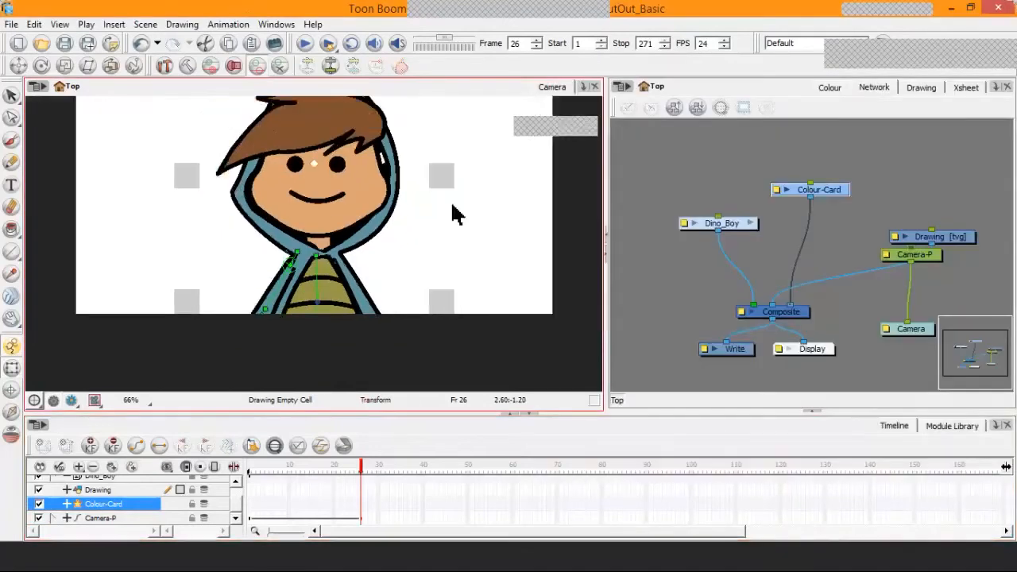
{"action": "scroll", "coordinate": [453, 205], "scroll_direction": "down", "scroll_amount": 1}
{"action": "left_click_drag", "start_coordinate": [449, 213], "coordinate": [436, 248]}
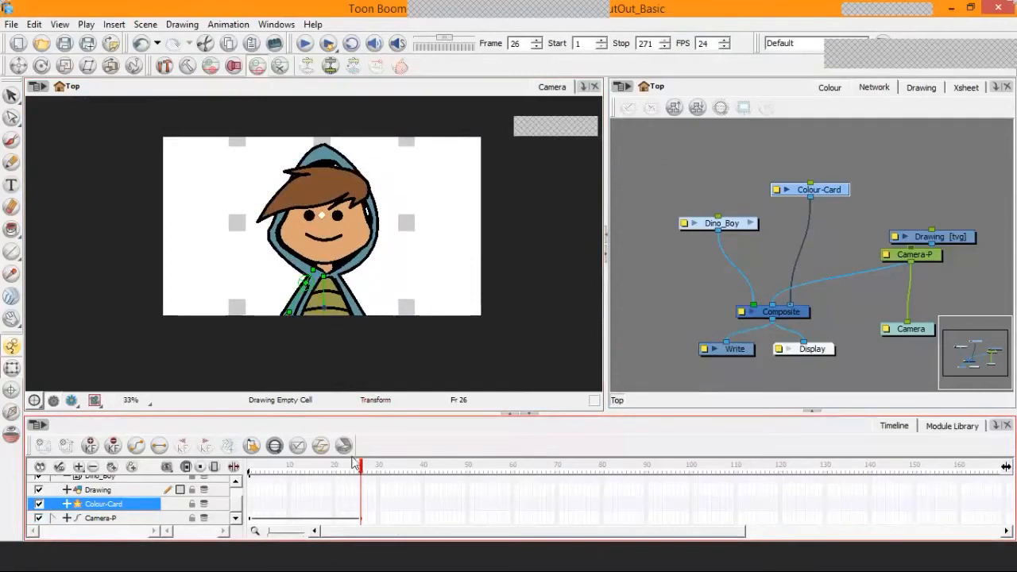
Play back the camera zoom from frame 1, stop playback, and return the playhead to frame 1.
{"action": "left_click_drag", "start_coordinate": [360, 469], "coordinate": [204, 485]}
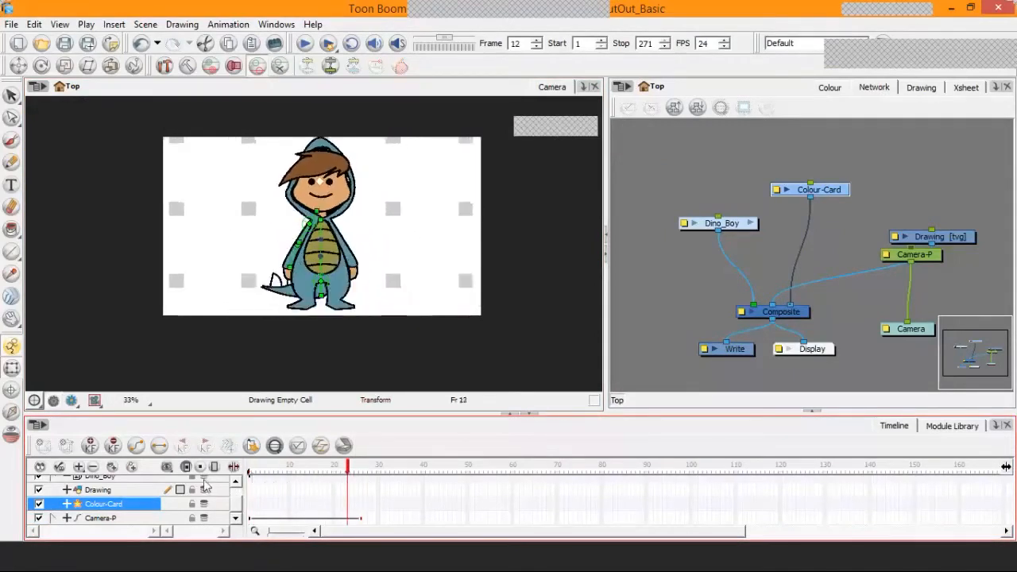
{"action": "left_click", "coordinate": [305, 44]}
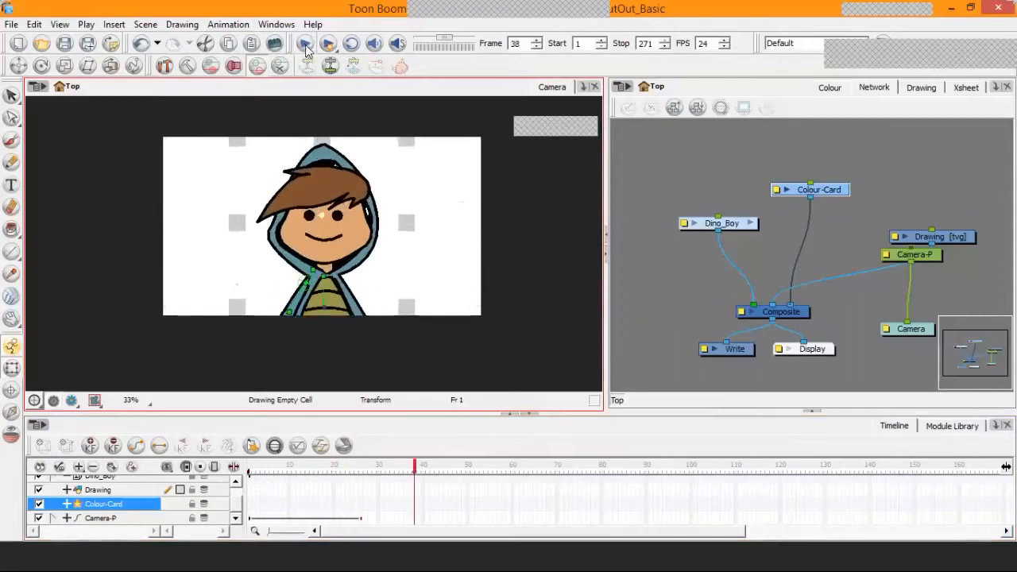
{"action": "left_click", "coordinate": [308, 50]}
{"action": "left_click_drag", "start_coordinate": [420, 472], "coordinate": [233, 467]}
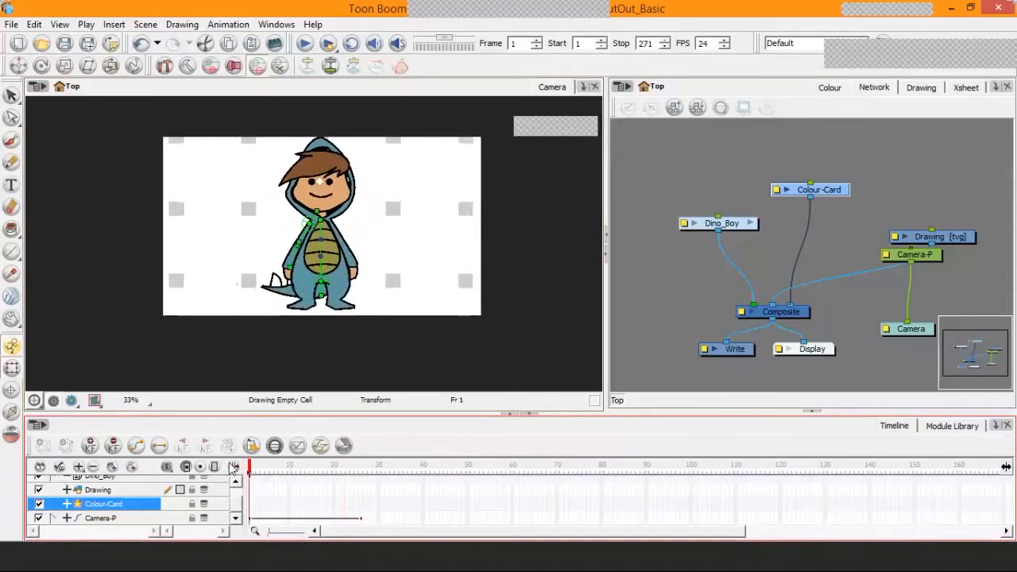
Switch to the key pose list in Word and review the Camera Zooms In 1-26 and Eyes Close 24 entries.
{"action": "left_click", "coordinate": [375, 565]}
{"action": "left_click_drag", "start_coordinate": [180, 232], "coordinate": [217, 234]}
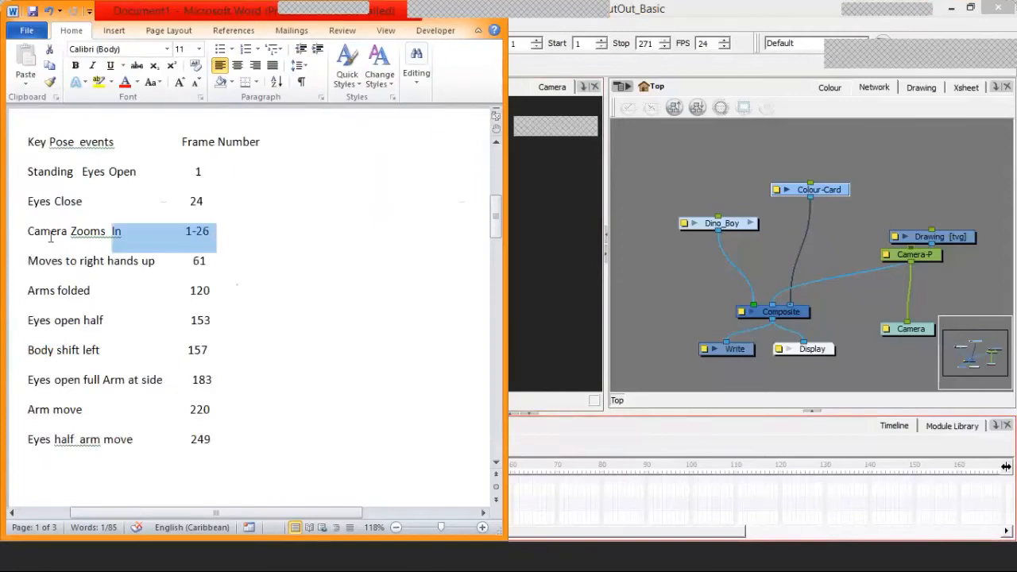
{"action": "left_click_drag", "start_coordinate": [50, 237], "coordinate": [226, 232]}
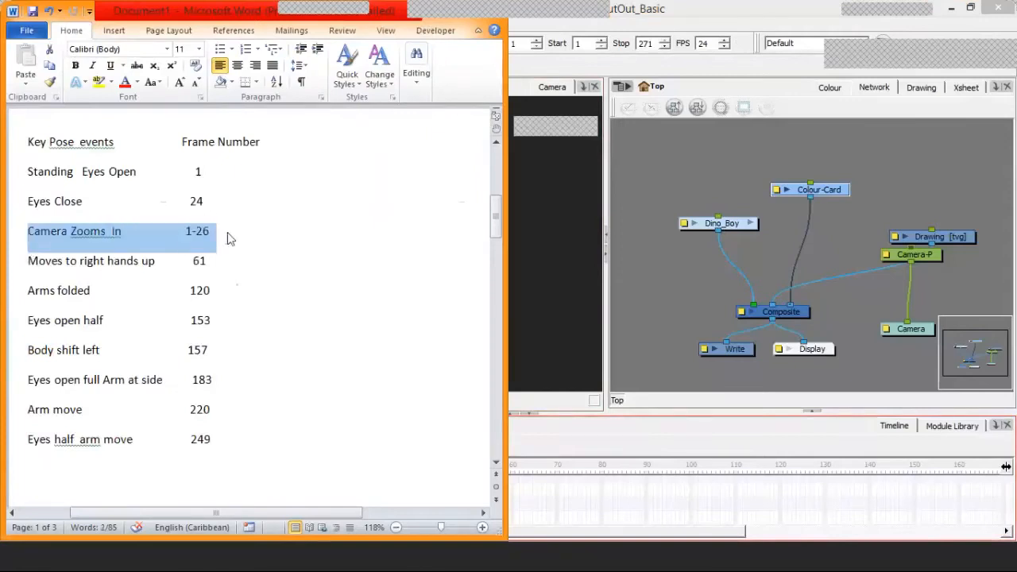
{"action": "left_click", "coordinate": [287, 212]}
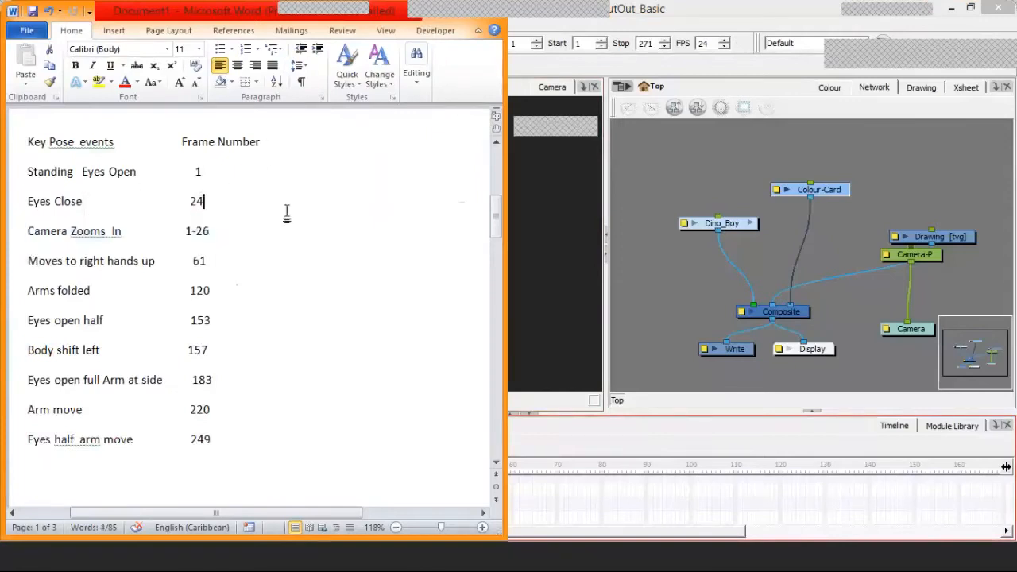
{"action": "left_click_drag", "start_coordinate": [28, 201], "coordinate": [227, 211]}
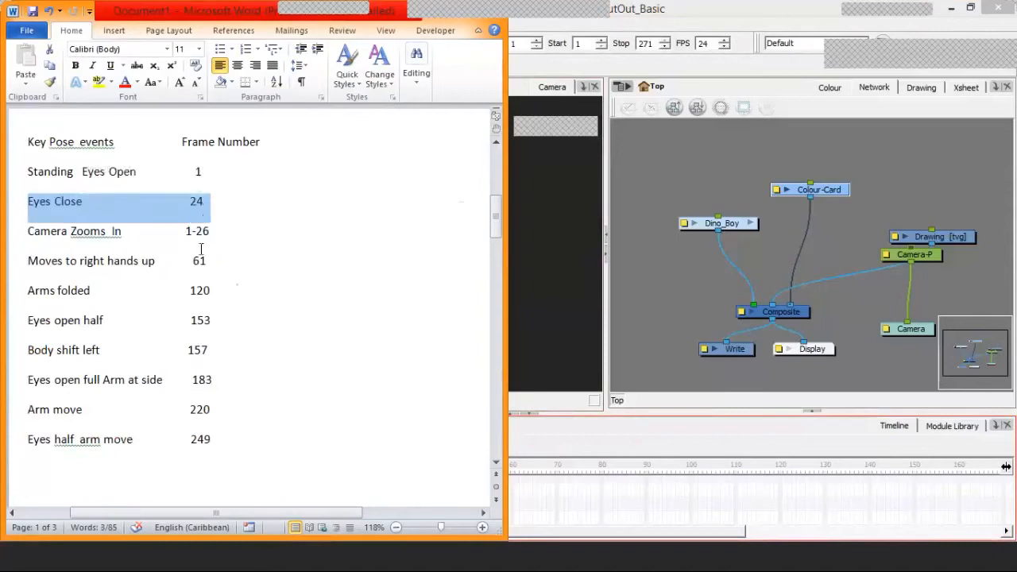
{"action": "left_click", "coordinate": [237, 203]}
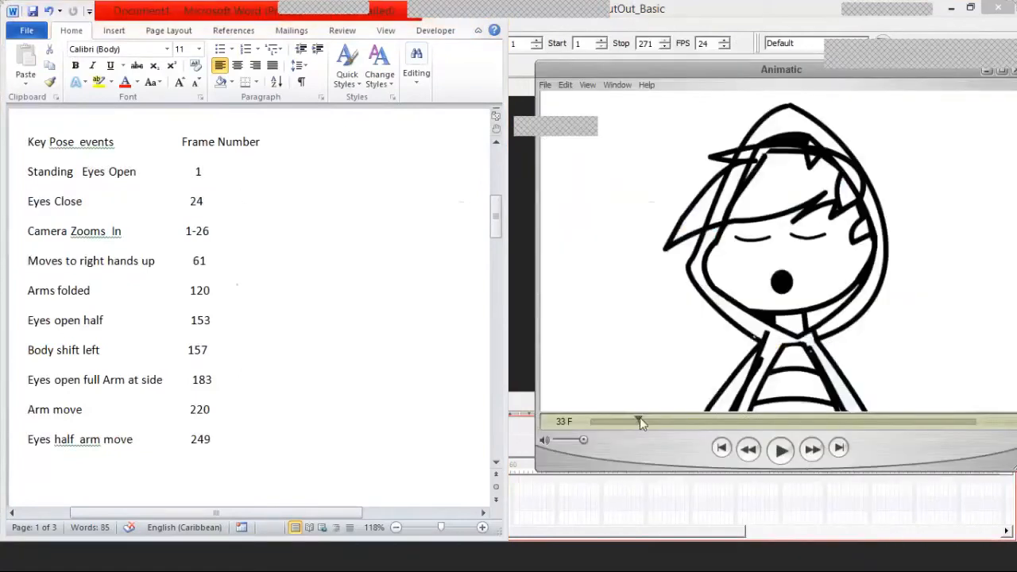
Scrub the Animatic to frame 13 and on to frame 26 to examine the eyes closing, then switch back to Toon Boom.
{"action": "left_click_drag", "start_coordinate": [634, 424], "coordinate": [609, 421]}
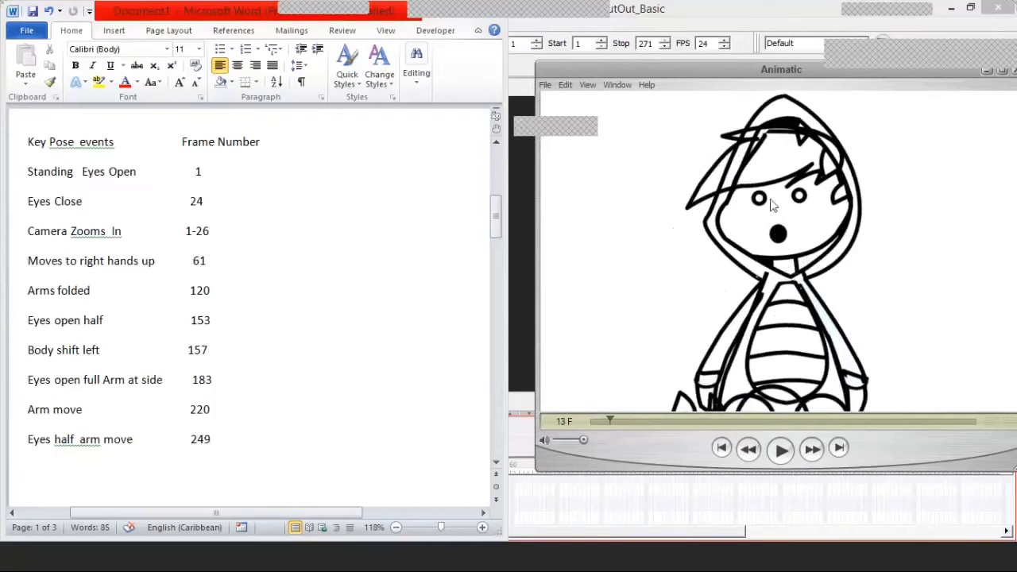
{"action": "left_click_drag", "start_coordinate": [611, 422], "coordinate": [629, 399]}
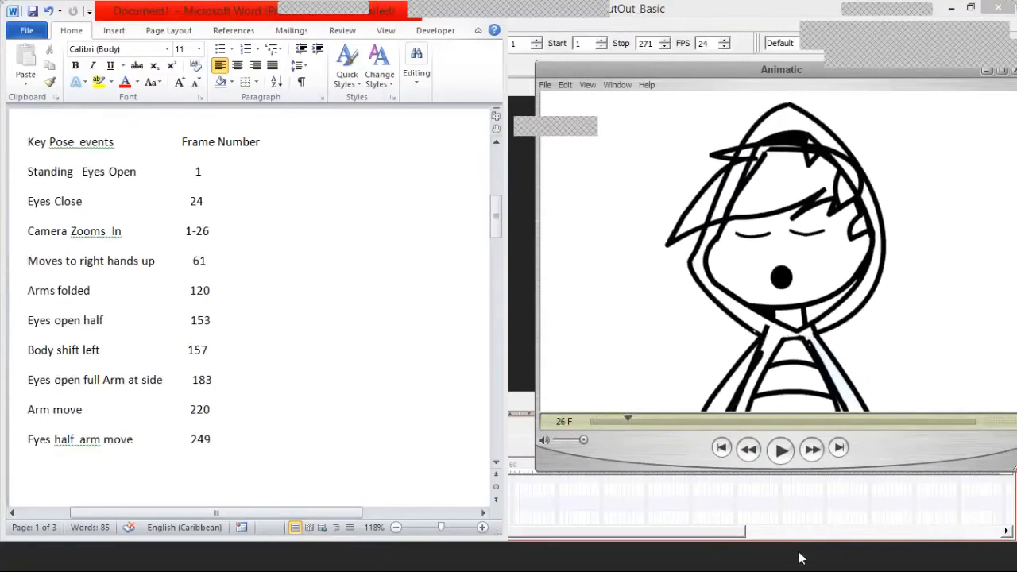
{"action": "left_click", "coordinate": [827, 557]}
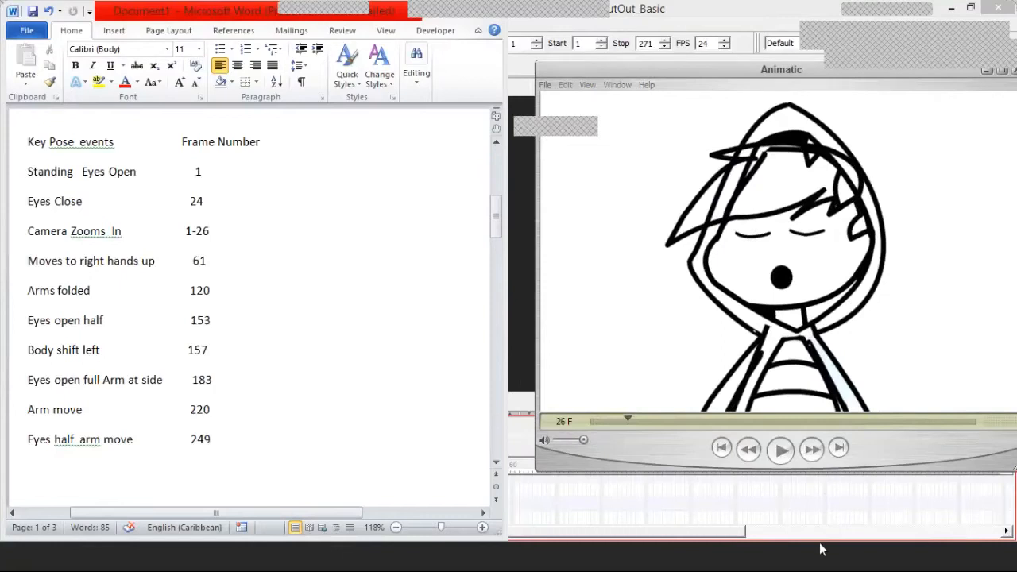
{"action": "left_click", "coordinate": [770, 498]}
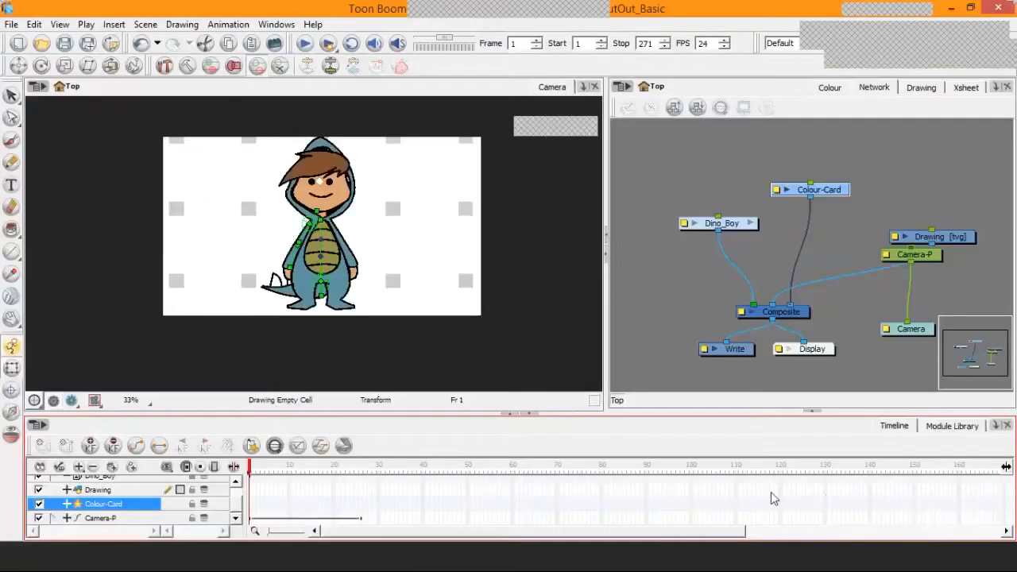
Select Dino Boy's Dino_eye02 eye and substitute its drawing with Closed at frame 24.
{"action": "left_click", "coordinate": [252, 447]}
{"action": "scroll", "coordinate": [433, 266], "scroll_direction": "up", "scroll_amount": 7}
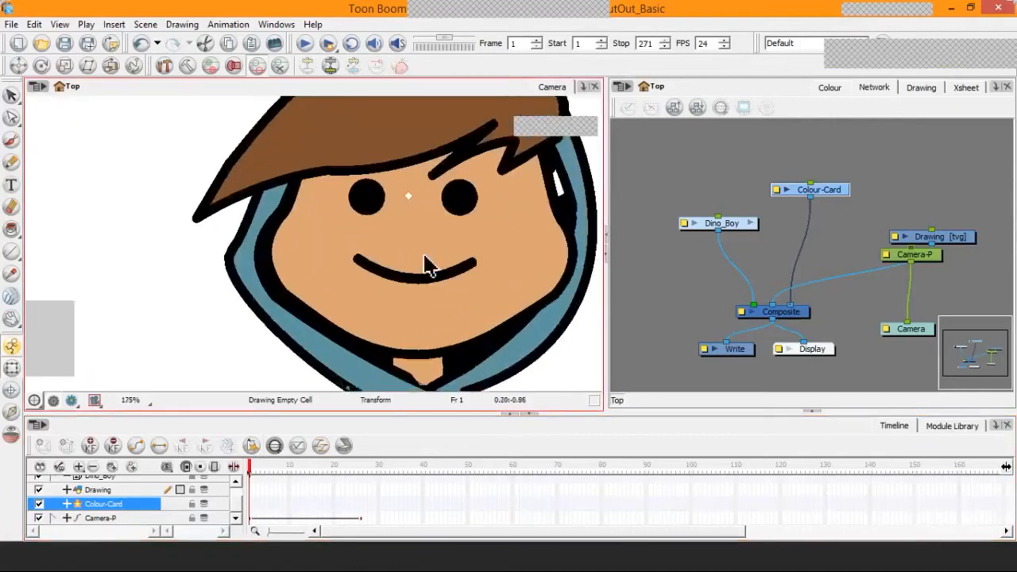
{"action": "left_click_drag", "start_coordinate": [390, 247], "coordinate": [336, 278]}
{"action": "left_click", "coordinate": [325, 219]}
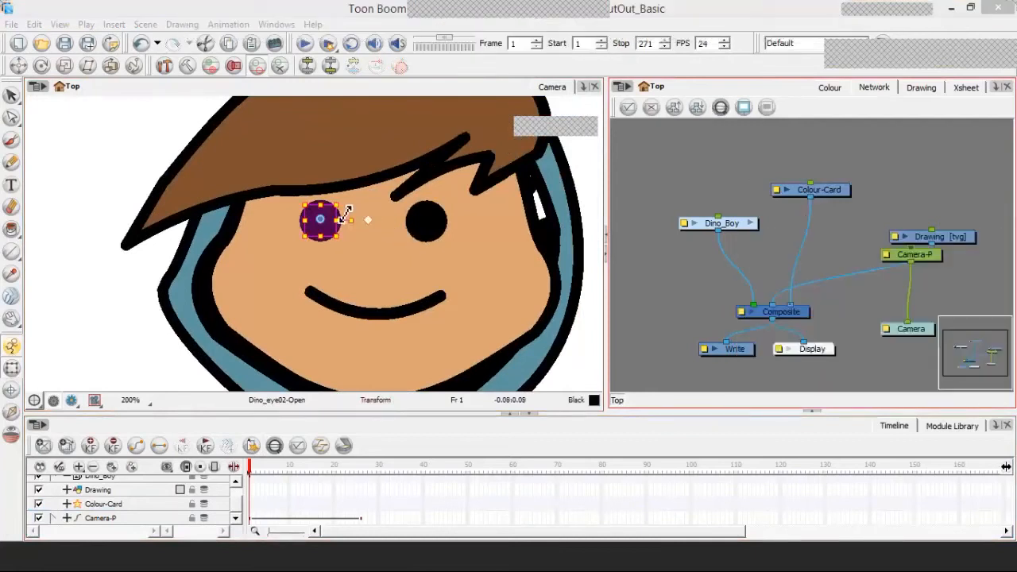
{"action": "scroll", "coordinate": [103, 274], "scroll_direction": "down", "scroll_amount": 5}
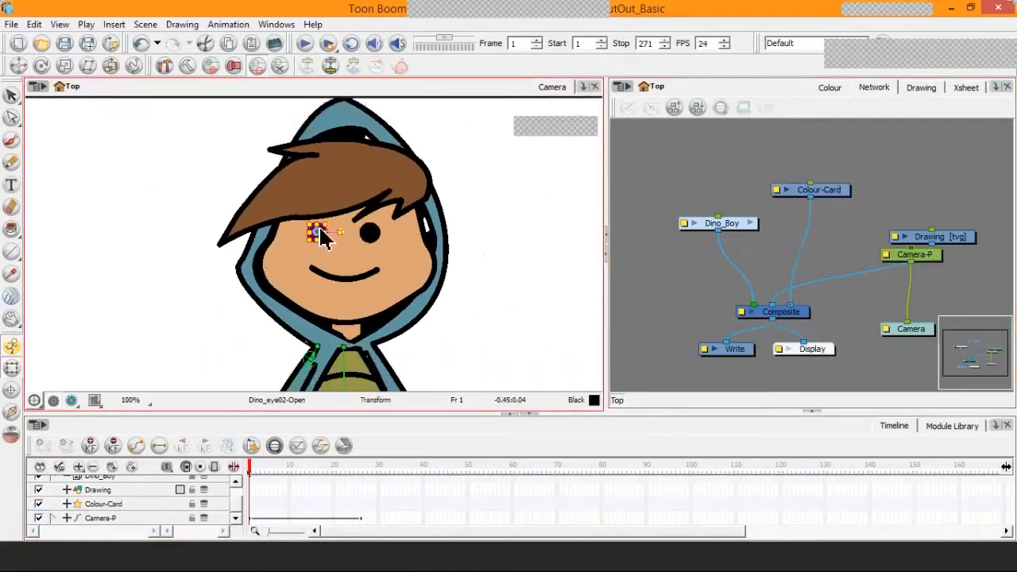
{"action": "left_click", "coordinate": [320, 232]}
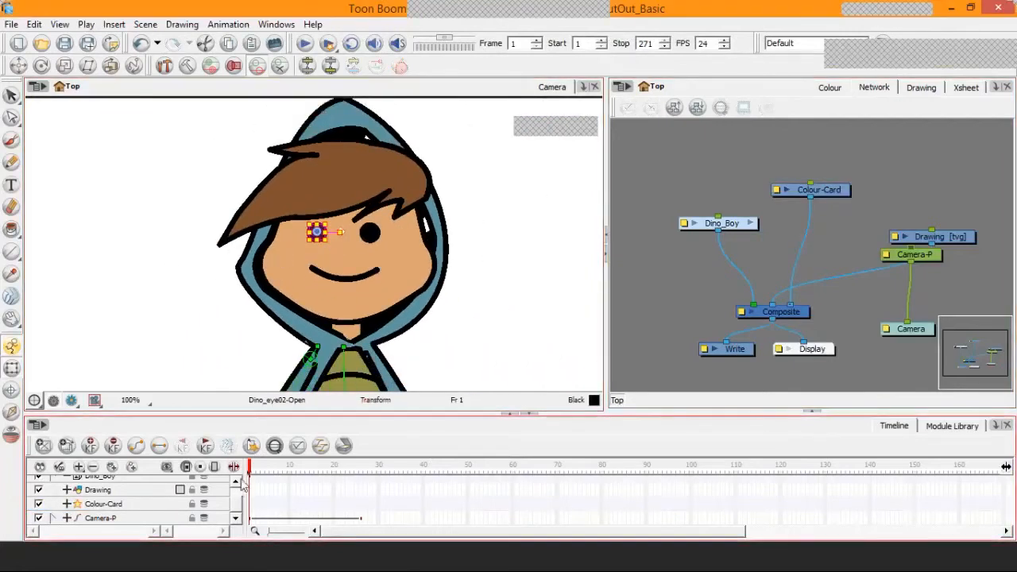
{"action": "left_click_drag", "start_coordinate": [253, 469], "coordinate": [353, 478]}
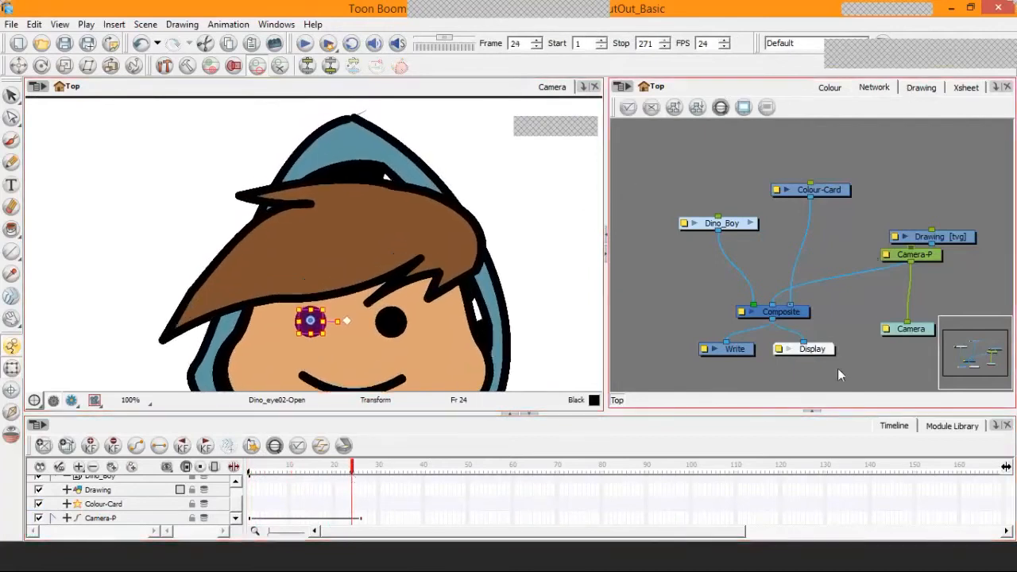
{"action": "left_click", "coordinate": [818, 410]}
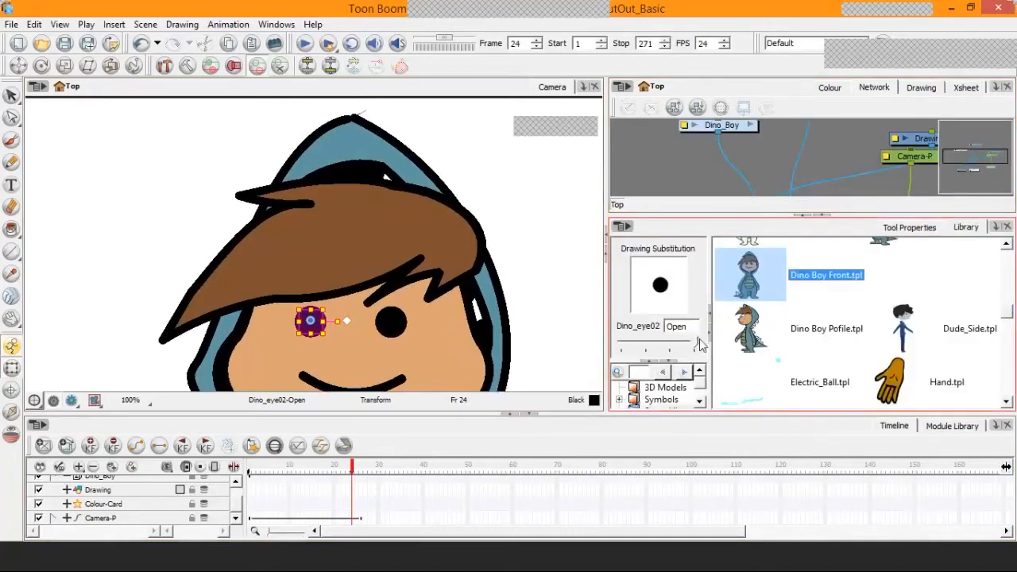
{"action": "left_click_drag", "start_coordinate": [695, 347], "coordinate": [647, 348]}
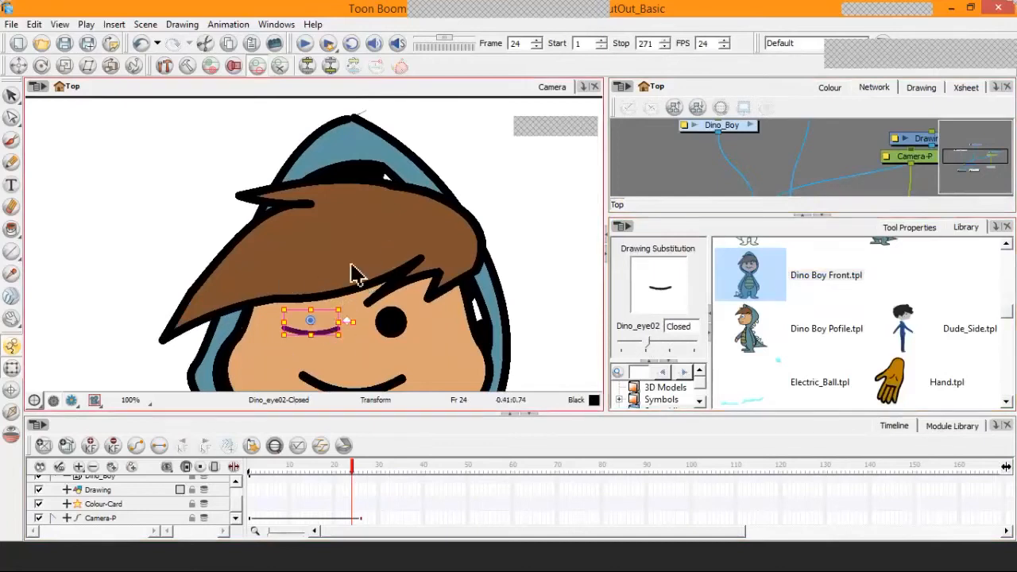
{"action": "left_click_drag", "start_coordinate": [313, 290], "coordinate": [298, 199]}
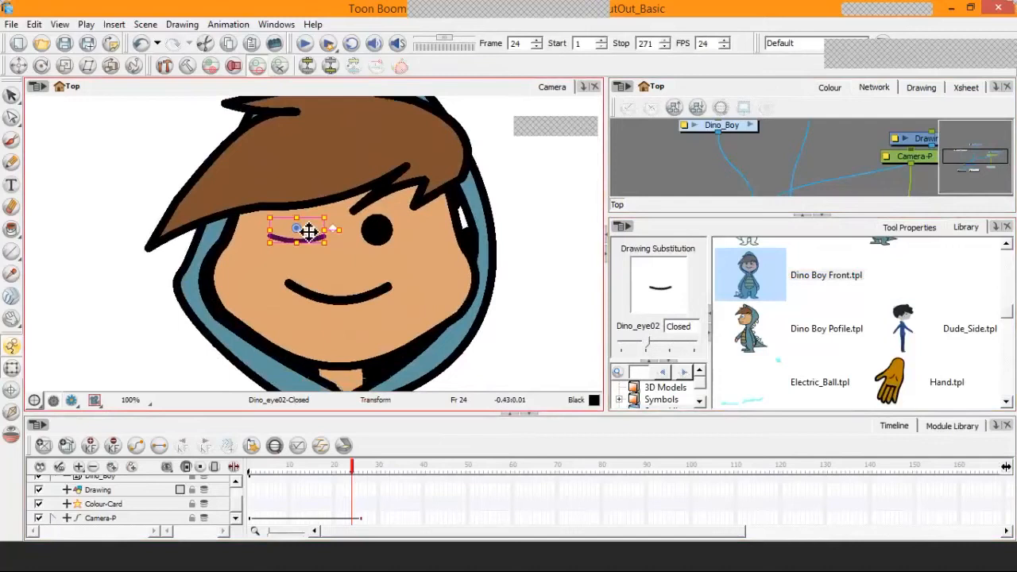
Substitute the Dino_eye01 drawing with Closed at frame 24, check the change around that frame, and deselect the eye.
{"action": "left_click", "coordinate": [378, 231]}
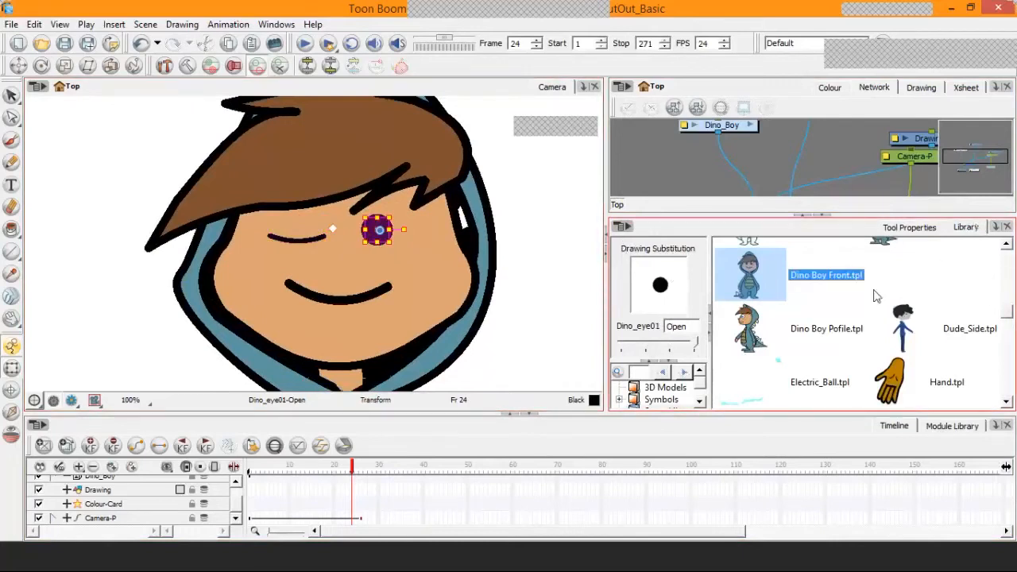
{"action": "left_click_drag", "start_coordinate": [696, 344], "coordinate": [648, 343]}
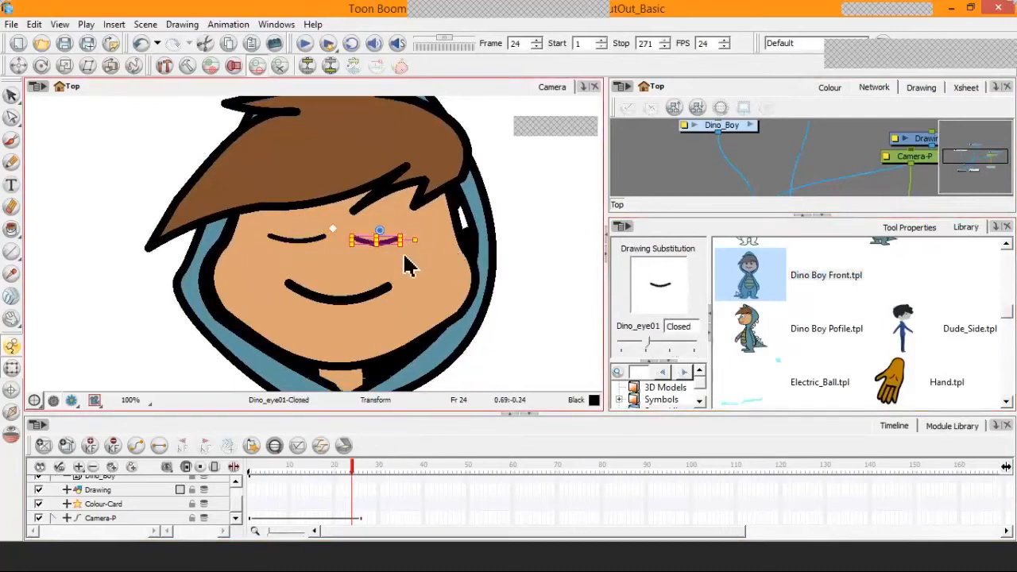
{"action": "key", "text": "2"}
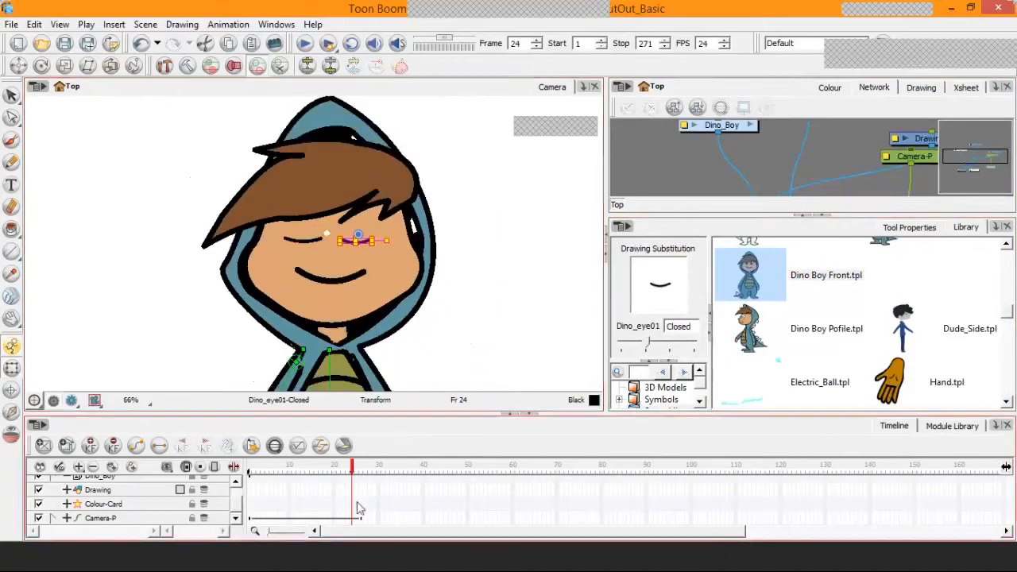
{"action": "mouse_move", "coordinate": [344, 469]}
{"action": "left_mouse_down"}
{"action": "mouse_move", "coordinate": [246, 473]}
{"action": "mouse_move", "coordinate": [326, 483]}
{"action": "mouse_move", "coordinate": [357, 480]}
{"action": "mouse_move", "coordinate": [343, 481]}
{"action": "mouse_move", "coordinate": [355, 472]}
{"action": "left_mouse_up"}
{"action": "left_click", "coordinate": [182, 213]}
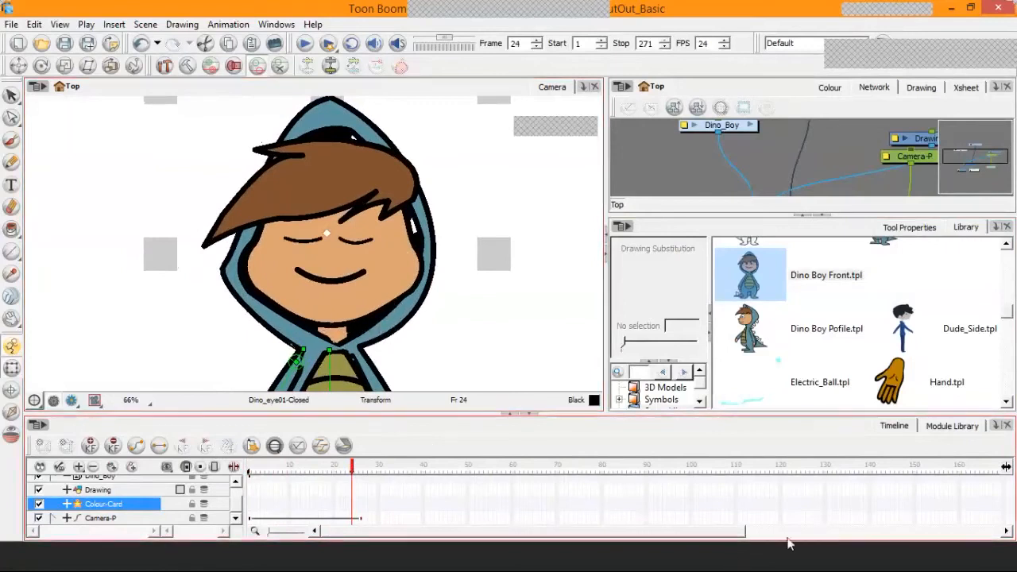
Switch to the key pose list in Word and highlight the Eyes Close entry with its frame number 24.
{"action": "left_click", "coordinate": [376, 554]}
{"action": "left_click", "coordinate": [82, 205]}
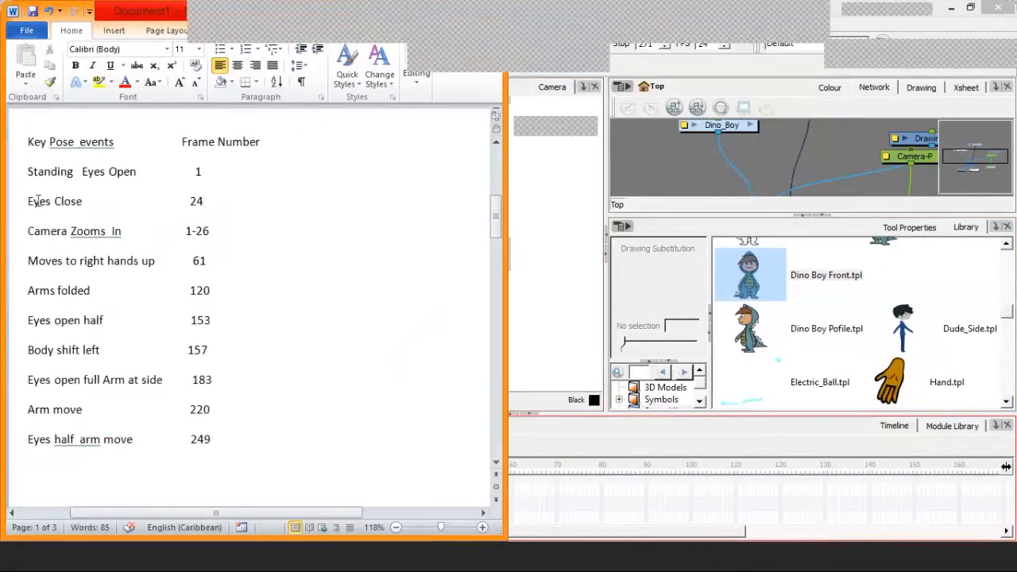
{"action": "left_click_drag", "start_coordinate": [29, 203], "coordinate": [211, 205]}
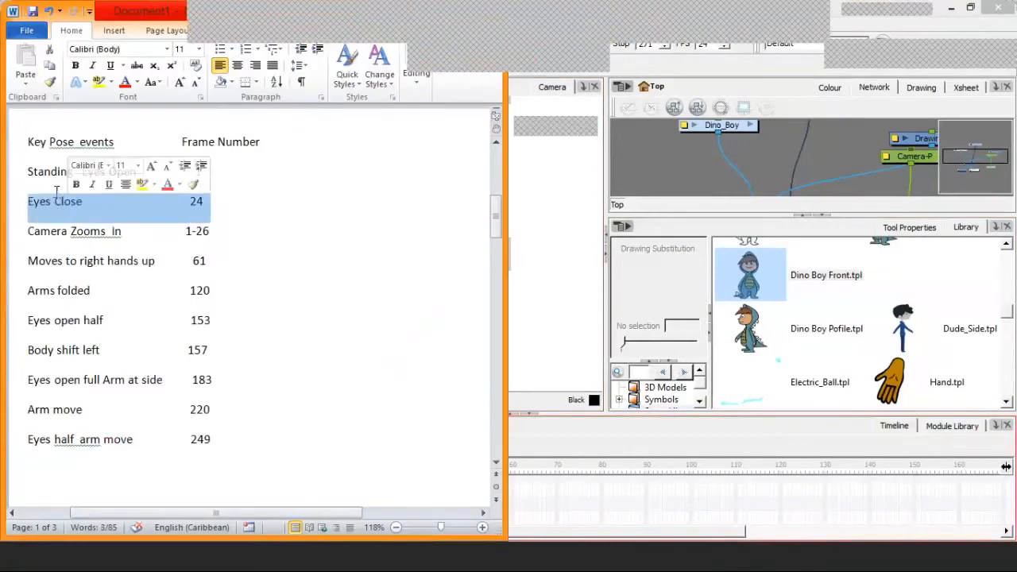
Review the key pose list entries for Eyes Close, Camera Zooms In and Moves to right hands up, with their frame numbers.
{"action": "left_click", "coordinate": [205, 201]}
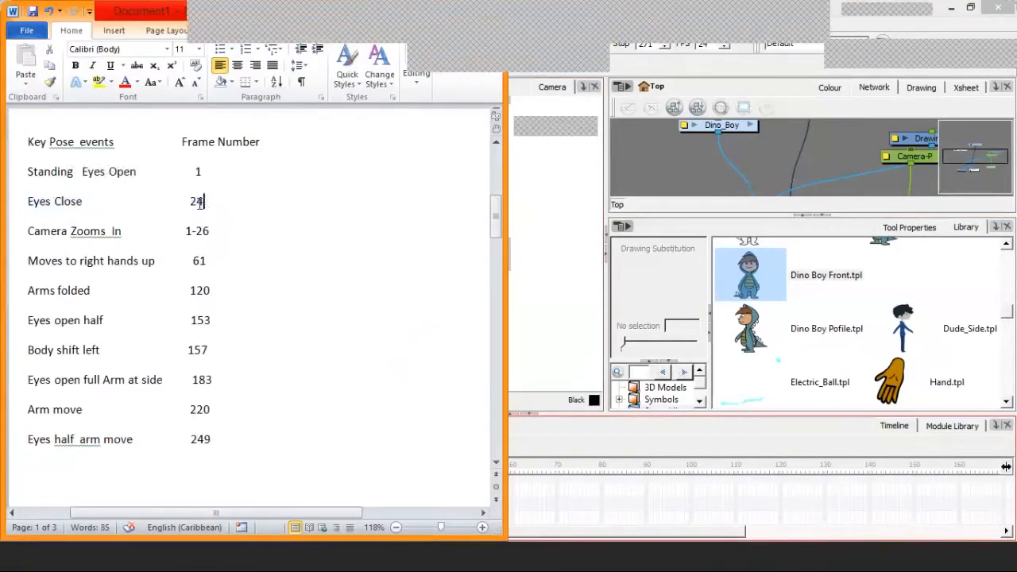
{"action": "double_click", "coordinate": [196, 201]}
{"action": "left_click_drag", "start_coordinate": [30, 230], "coordinate": [218, 232]}
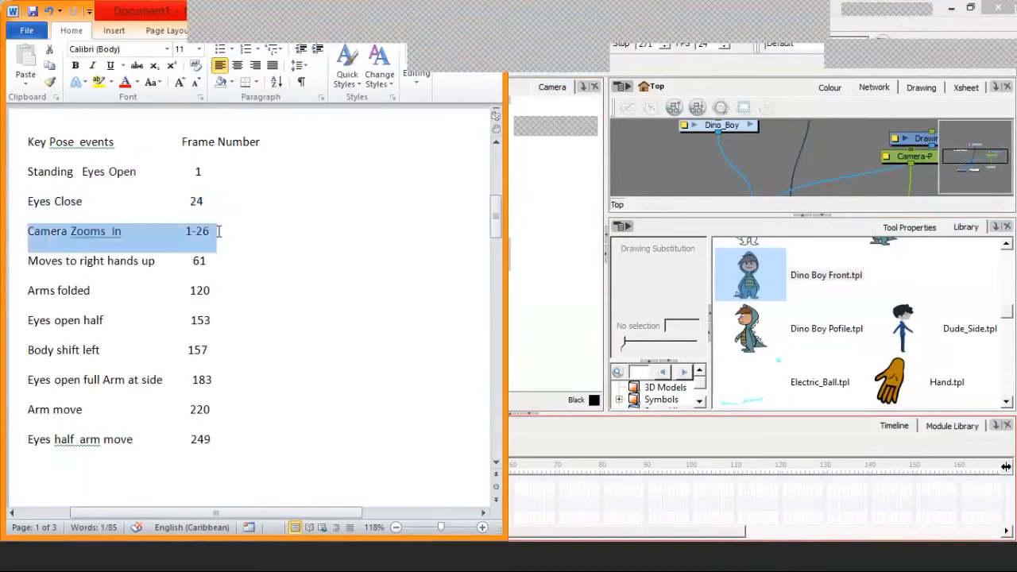
{"action": "left_click", "coordinate": [218, 243]}
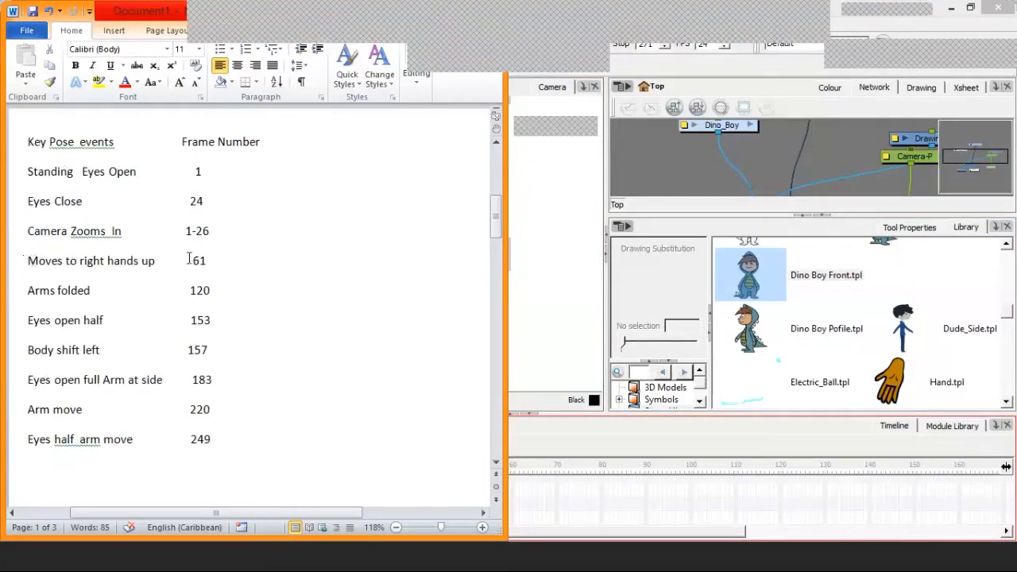
{"action": "left_click_drag", "start_coordinate": [143, 260], "coordinate": [230, 265]}
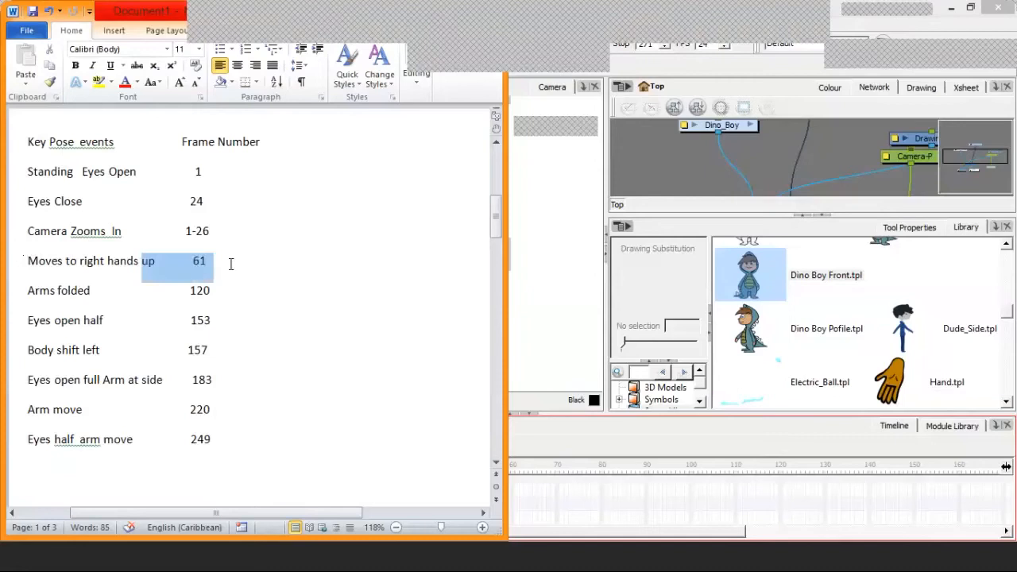
{"action": "left_click", "coordinate": [104, 260]}
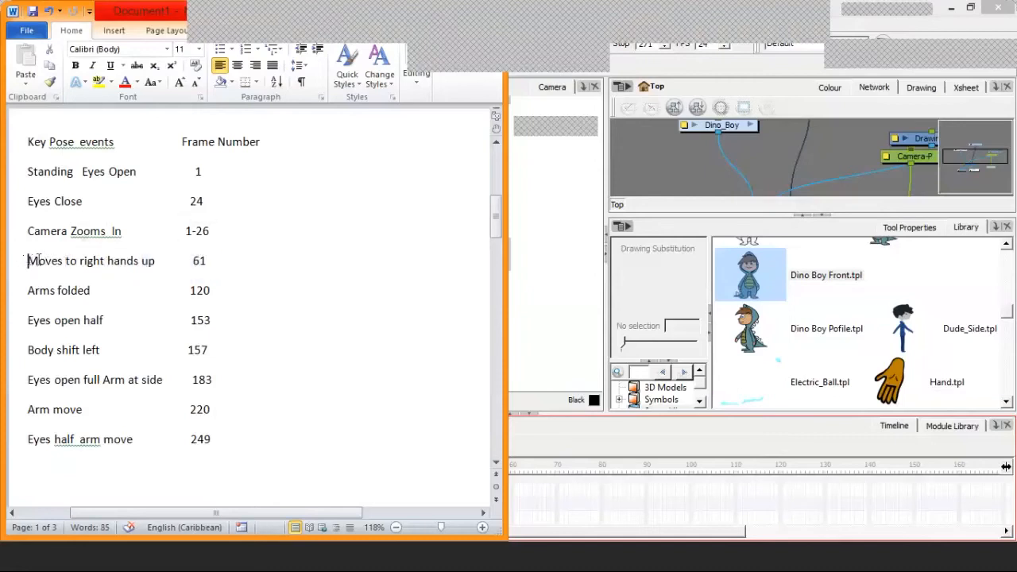
{"action": "left_click_drag", "start_coordinate": [39, 260], "coordinate": [167, 250]}
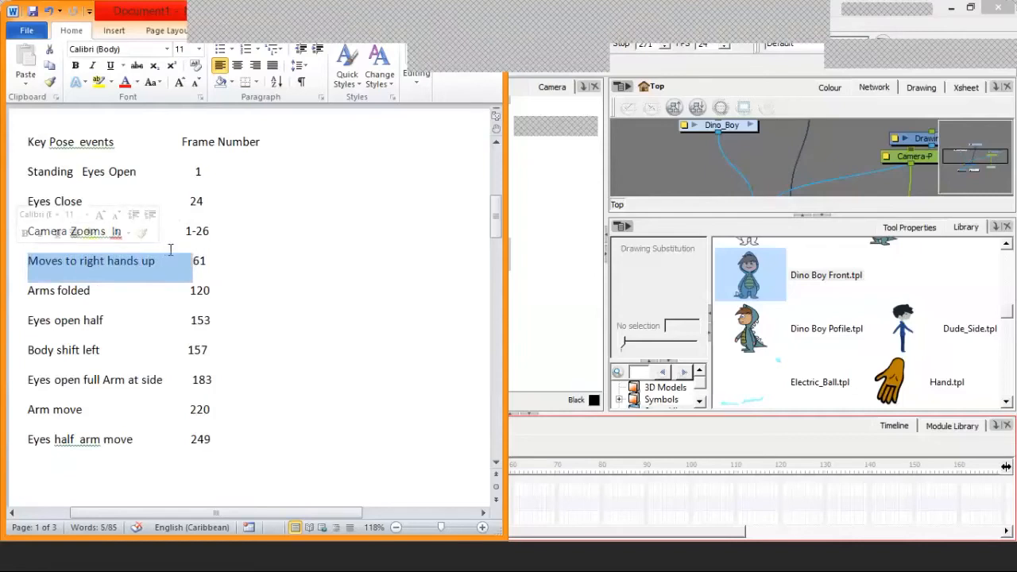
Switch back to Toon Boom and turn off the Camera Mask to reveal the whole character outside the camera frame.
{"action": "left_click", "coordinate": [532, 283]}
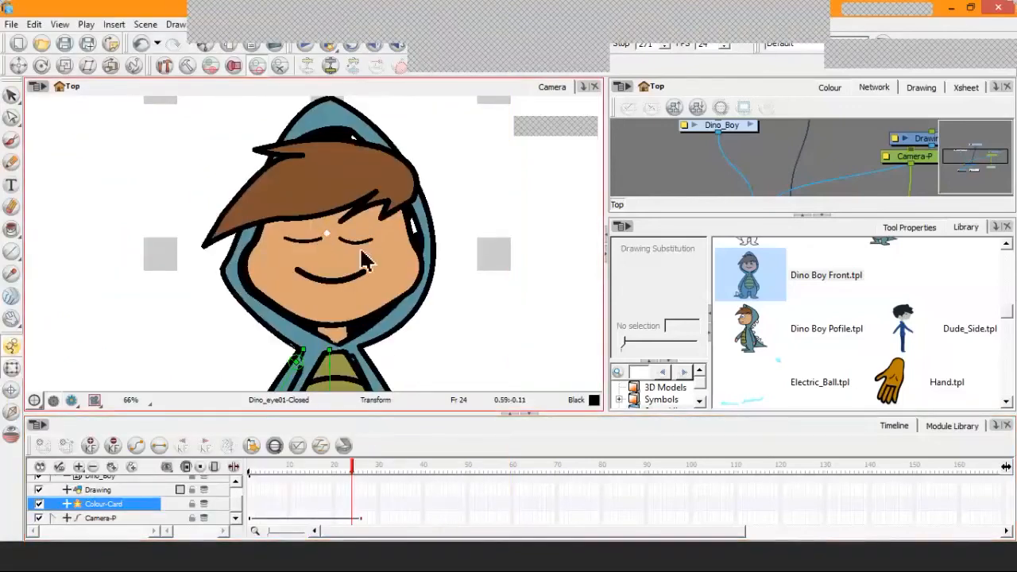
{"action": "scroll", "coordinate": [363, 262], "scroll_direction": "down", "scroll_amount": 3}
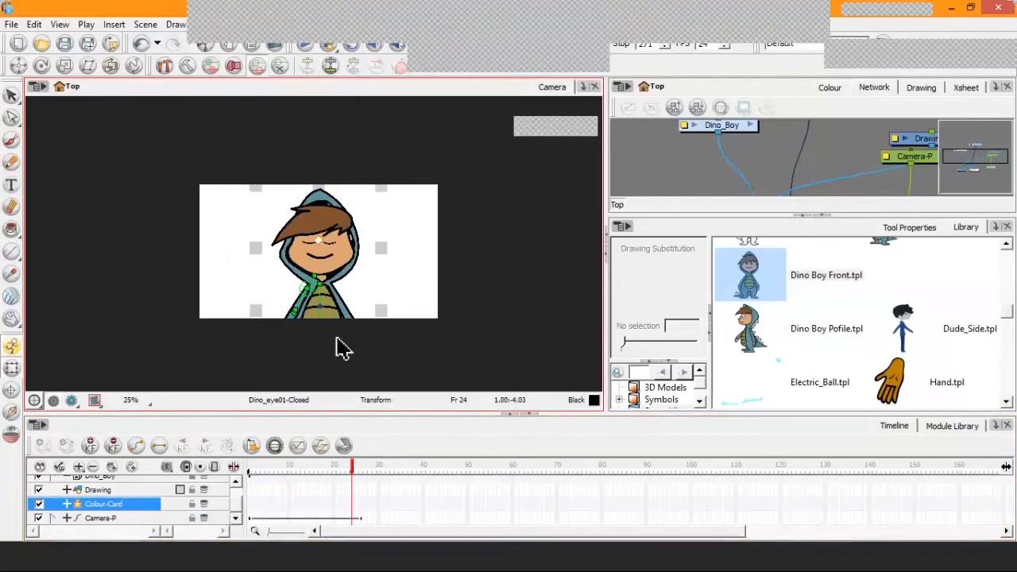
{"action": "left_click", "coordinate": [95, 400]}
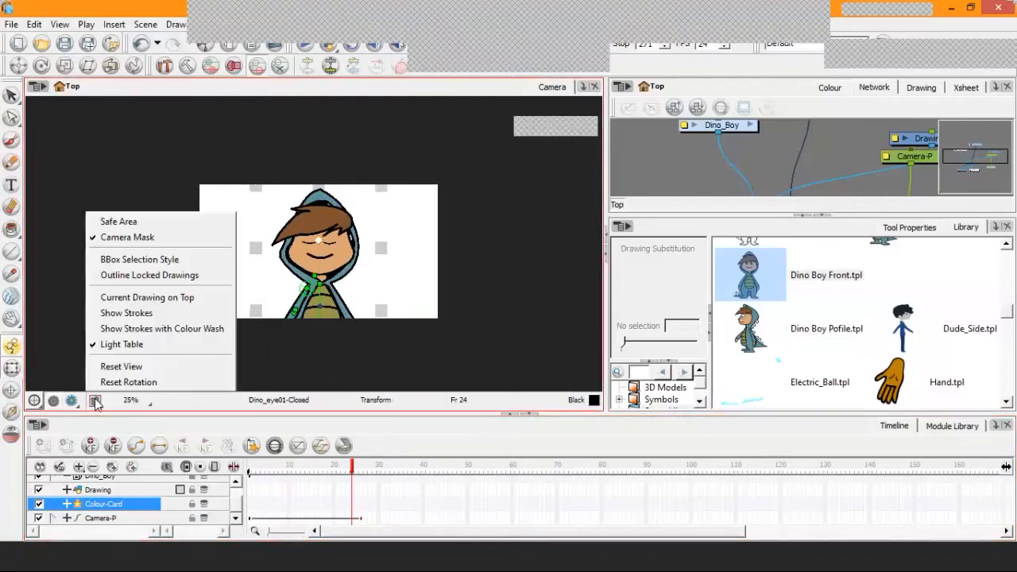
{"action": "left_click", "coordinate": [135, 238]}
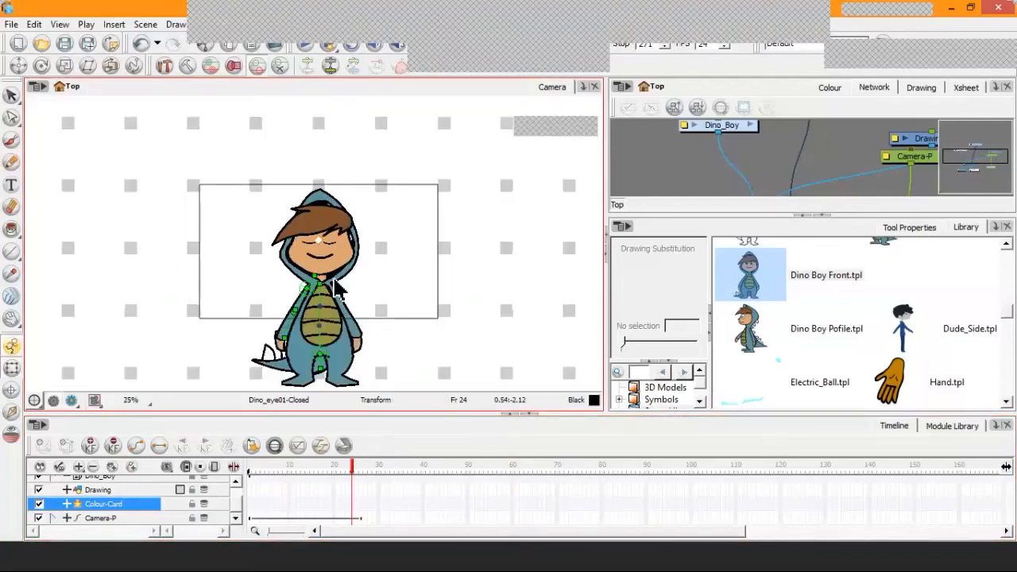
Go to frame 61, set a keyframe on the Dino_Boy layer there, and deselect the character.
{"action": "left_click", "coordinate": [355, 330]}
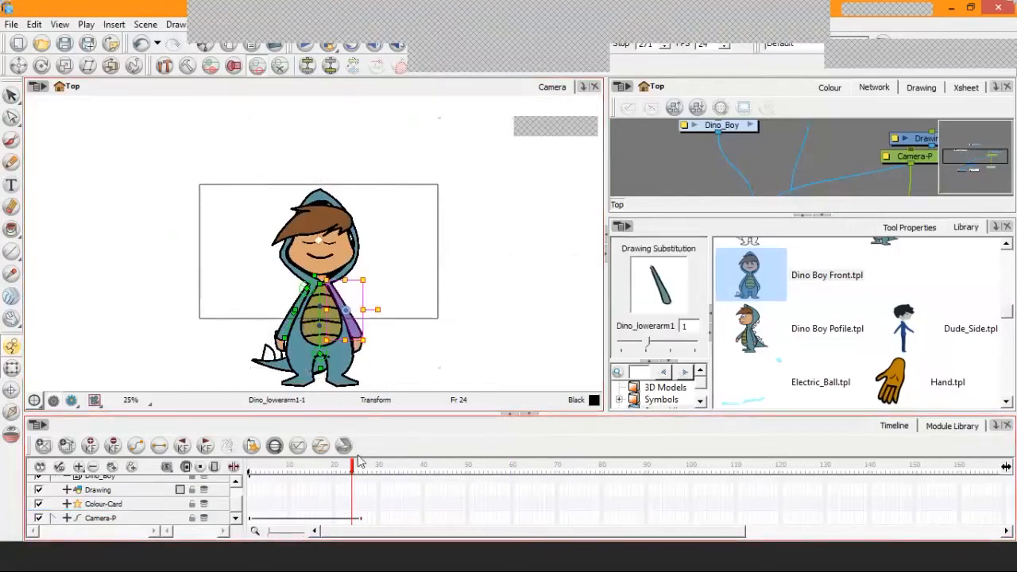
{"action": "left_click_drag", "start_coordinate": [355, 472], "coordinate": [518, 478]}
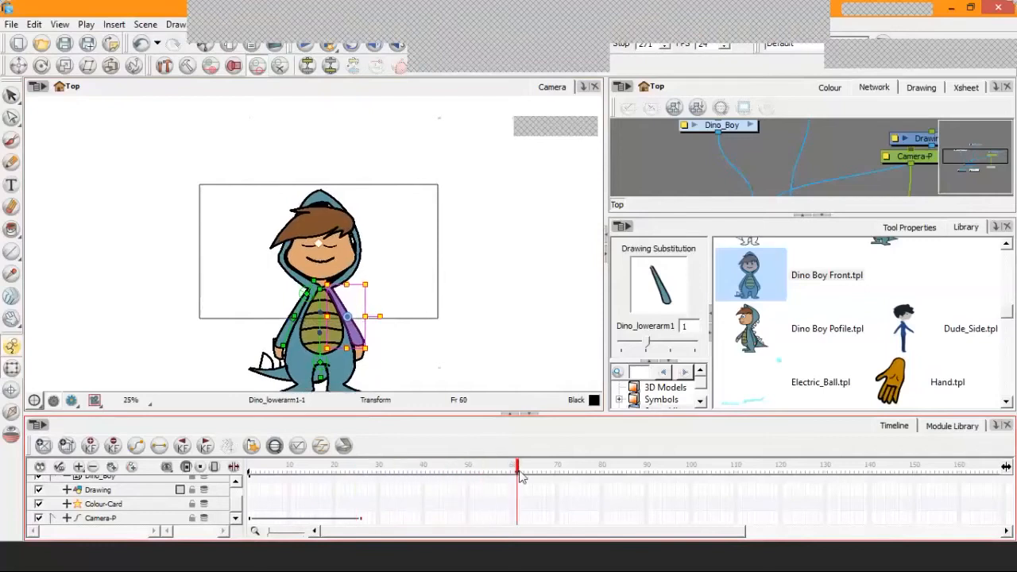
{"action": "left_click", "coordinate": [236, 482]}
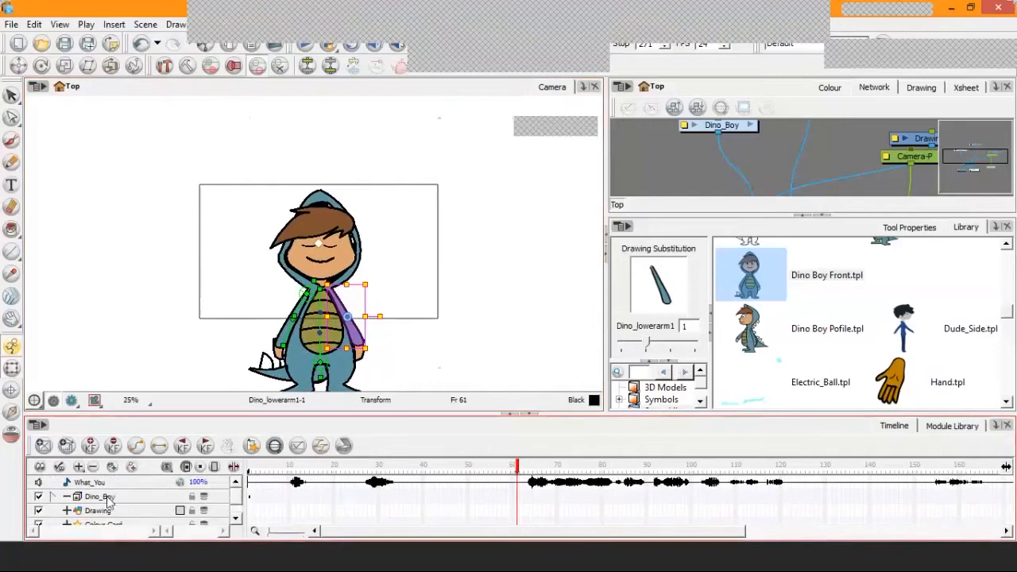
{"action": "left_click", "coordinate": [517, 496]}
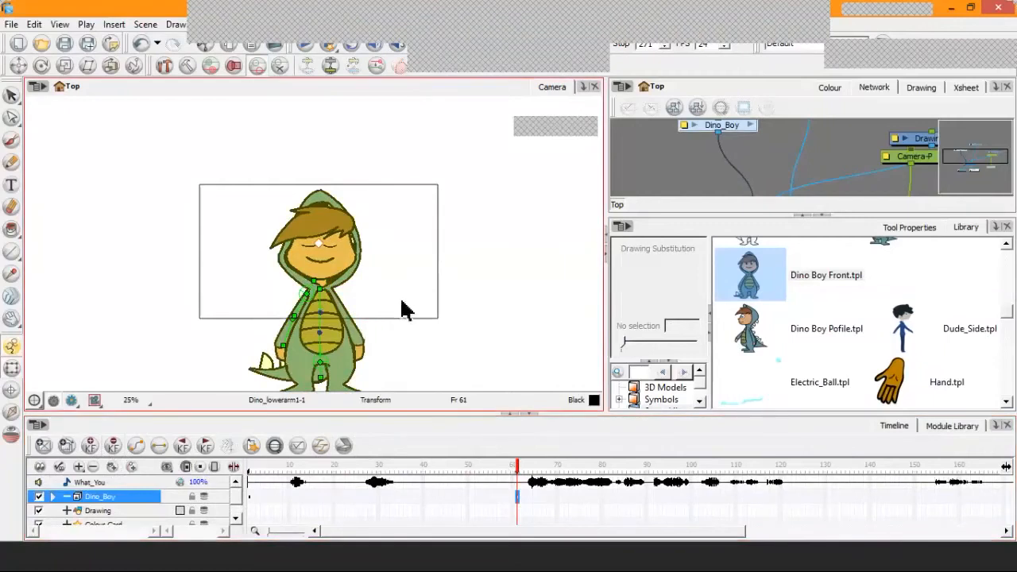
{"action": "left_click", "coordinate": [405, 348]}
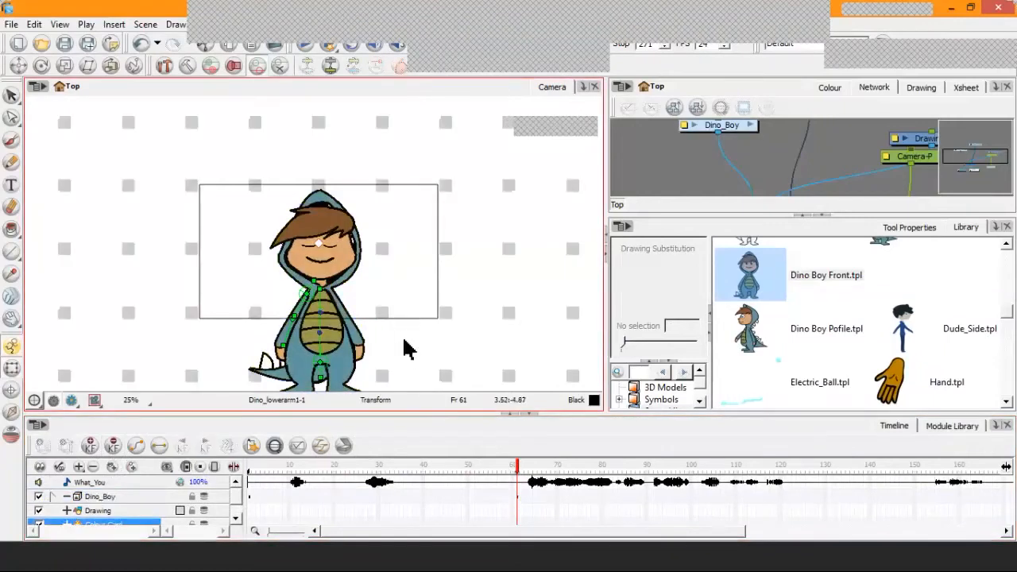
Frame Dino Boy's upper body in the camera view, then switch to the Animatic and step to frame 61 to examine the hands-up pose.
{"action": "scroll", "coordinate": [407, 358], "scroll_direction": "up", "scroll_amount": 2}
{"action": "scroll", "coordinate": [415, 357], "scroll_direction": "down", "scroll_amount": 1}
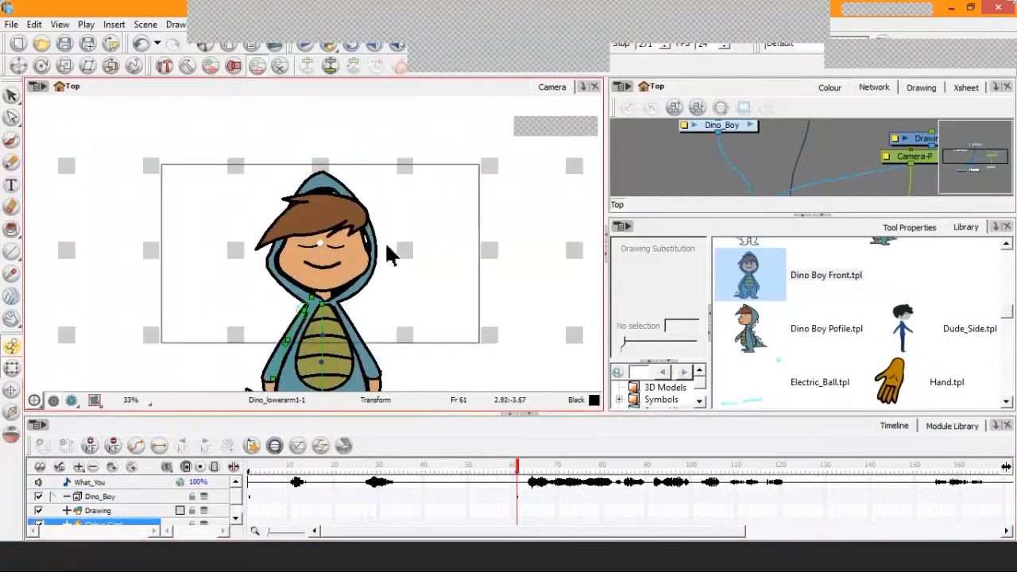
{"action": "key", "text": "space"}
{"action": "left_click_drag", "start_coordinate": [406, 306], "coordinate": [410, 275]}
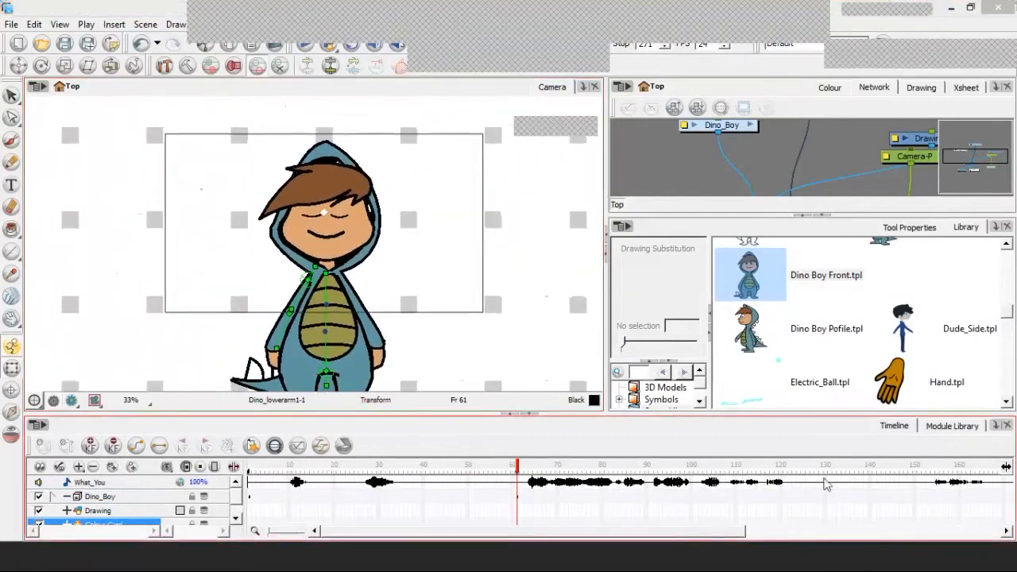
{"action": "mouse_move", "coordinate": [795, 562]}
{"action": "left_click", "coordinate": [857, 478]}
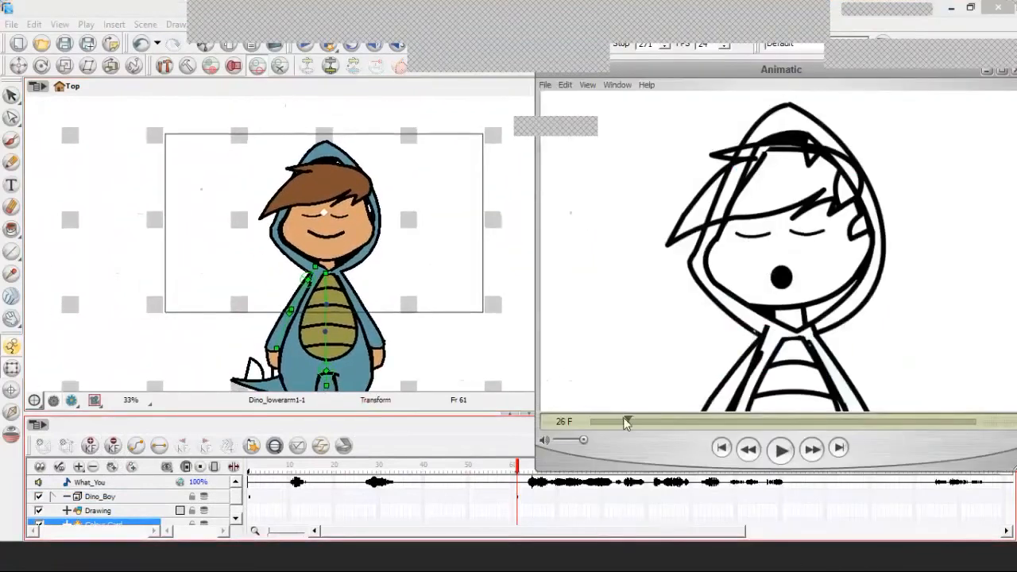
{"action": "left_click_drag", "start_coordinate": [626, 424], "coordinate": [681, 430]}
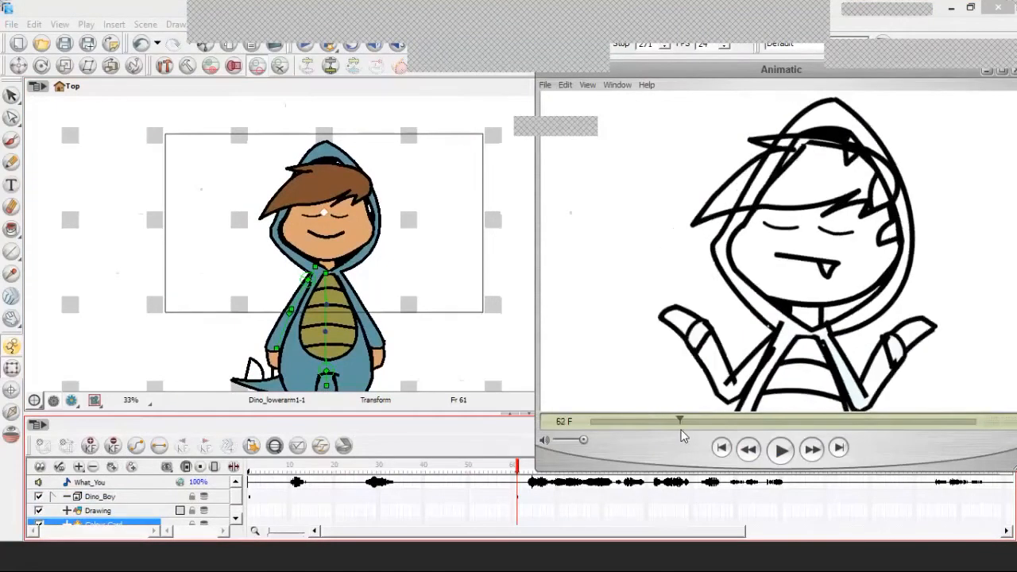
{"action": "key", "text": "Left"}
{"action": "key", "text": "Left"}
{"action": "key", "text": "Right"}
Return to Toon Boom and rotate Dino Boy's body slightly clockwise at frame 61 so he leans away from his tail, then deselect.
{"action": "left_click", "coordinate": [345, 347]}
{"action": "left_click", "coordinate": [345, 348]}
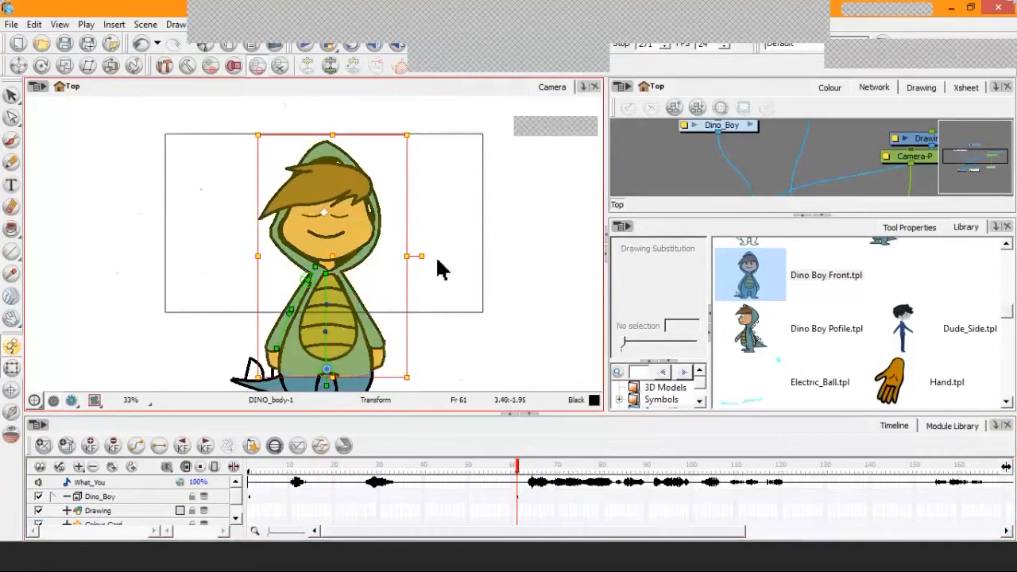
{"action": "left_click_drag", "start_coordinate": [424, 253], "coordinate": [434, 268]}
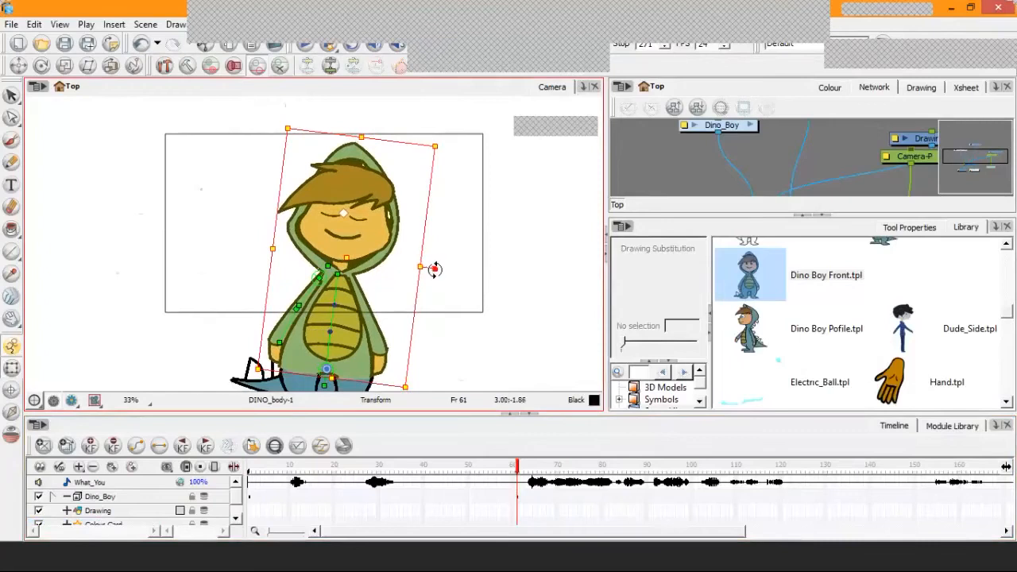
{"action": "left_click", "coordinate": [191, 298]}
Bend the arm on Dino Boy's tail side and raise its forearm outward with the palm up at frame 61.
{"action": "left_click", "coordinate": [282, 338]}
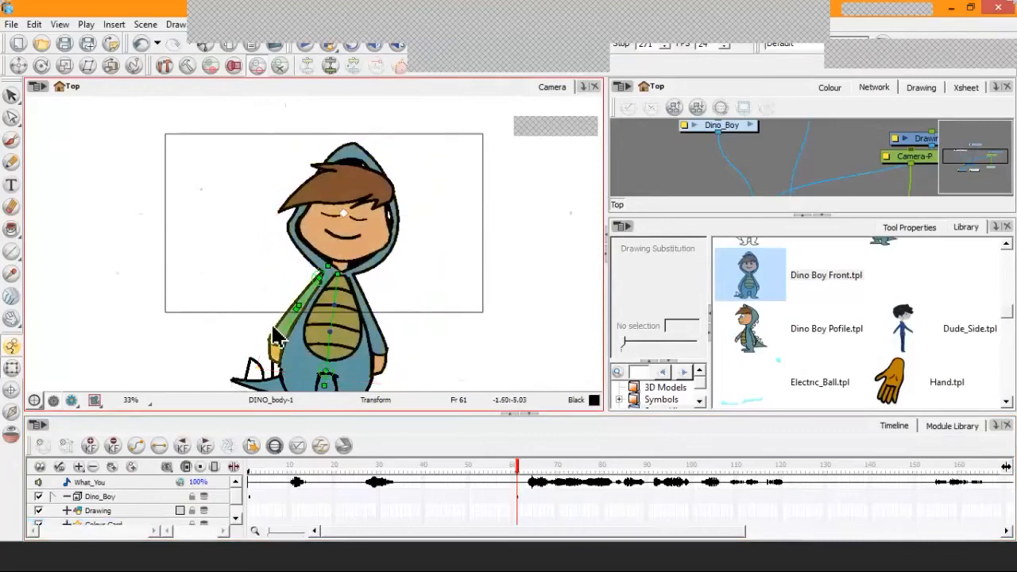
{"action": "left_click", "coordinate": [318, 336]}
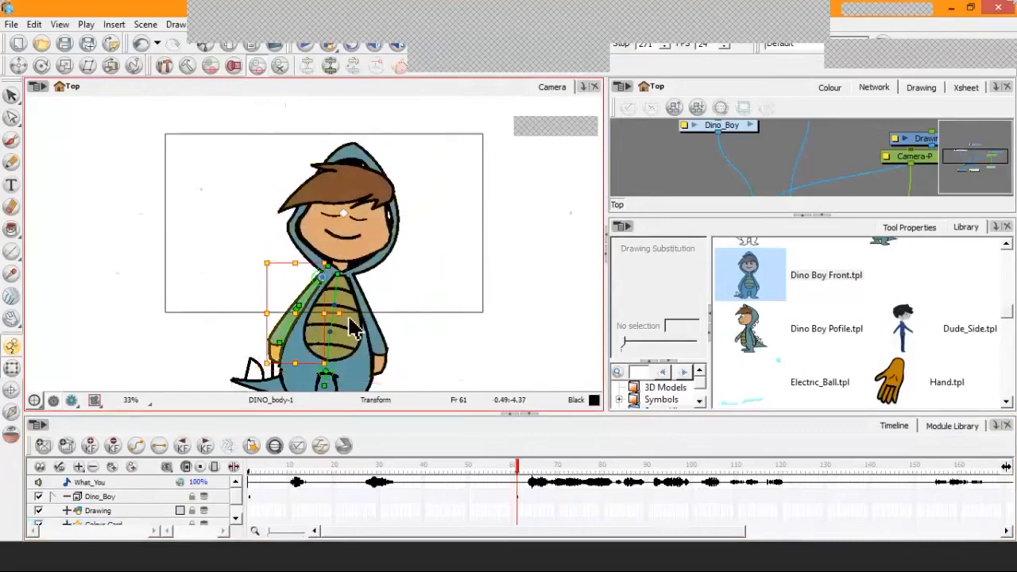
{"action": "mouse_move", "coordinate": [340, 314]}
{"action": "left_mouse_down"}
{"action": "mouse_move", "coordinate": [292, 359]}
{"action": "mouse_move", "coordinate": [263, 291]}
{"action": "mouse_move", "coordinate": [271, 277]}
{"action": "mouse_move", "coordinate": [296, 274]}
{"action": "left_mouse_up"}
Bend the opposite arm, Dino_lowerarm1, at the elbow and raise its forearm outward to mirror the first arm.
{"action": "left_click", "coordinate": [386, 348]}
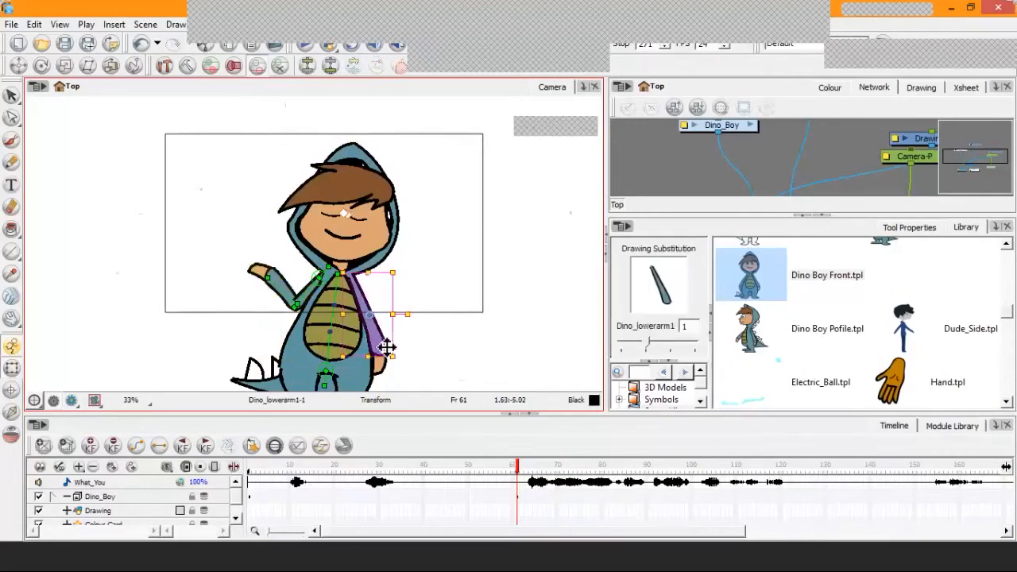
{"action": "key", "text": "2"}
{"action": "key", "text": "2"}
{"action": "left_click_drag", "start_coordinate": [366, 306], "coordinate": [309, 233]}
{"action": "key", "text": "1"}
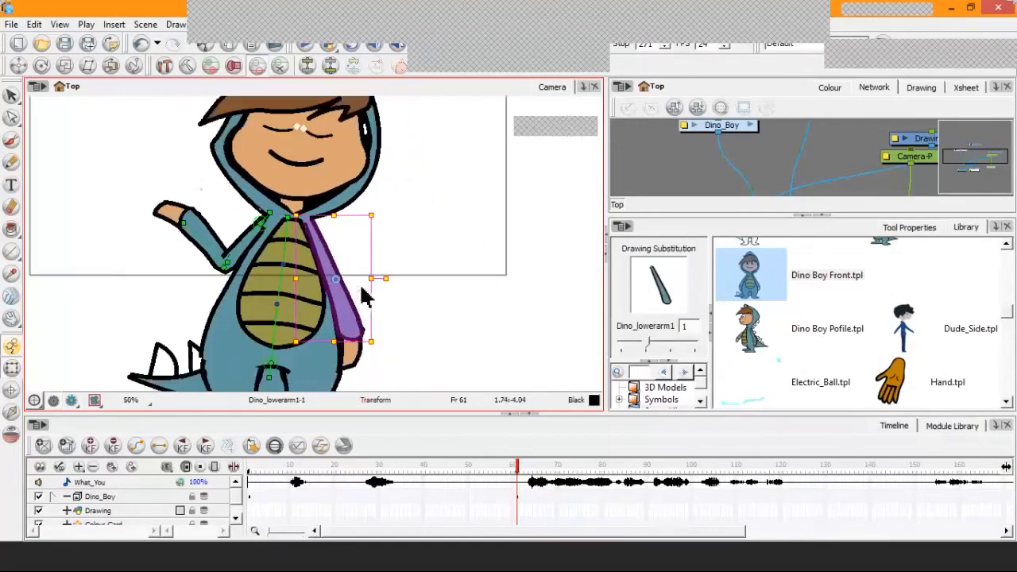
{"action": "key", "text": "b"}
{"action": "key", "text": "b"}
{"action": "left_click_drag", "start_coordinate": [385, 293], "coordinate": [356, 217]}
{"action": "left_click", "coordinate": [360, 311]}
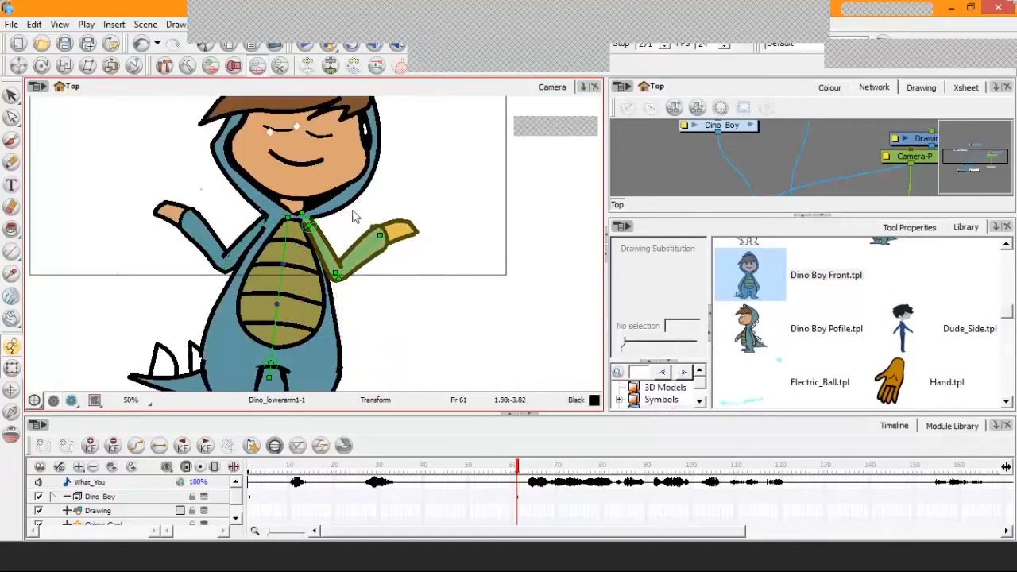
Compare the arms with frame 61 of the Animatic and rotate both forearms slightly further upward to match it.
{"action": "left_click", "coordinate": [799, 564]}
{"action": "left_click", "coordinate": [783, 566]}
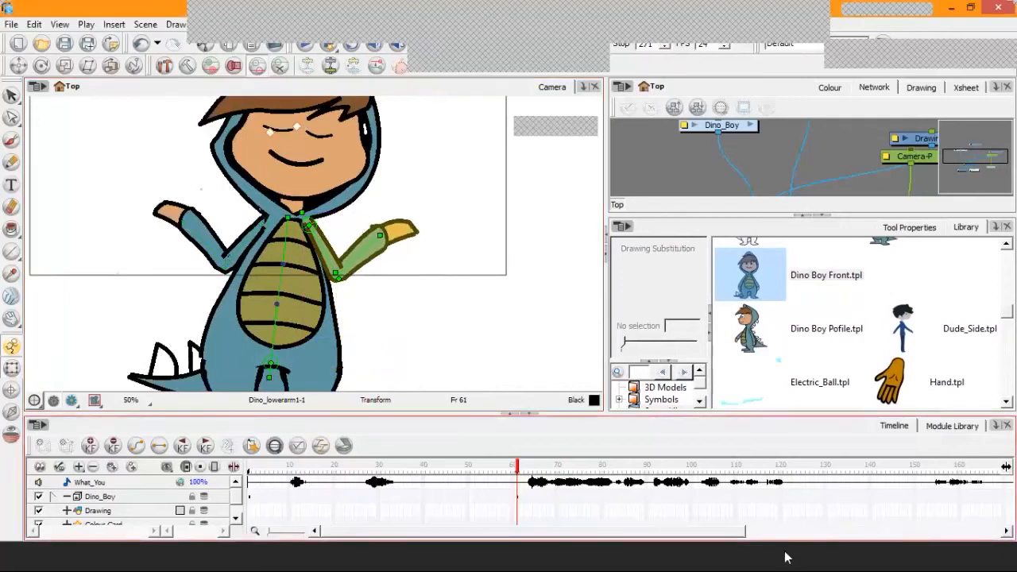
{"action": "mouse_move", "coordinate": [791, 566]}
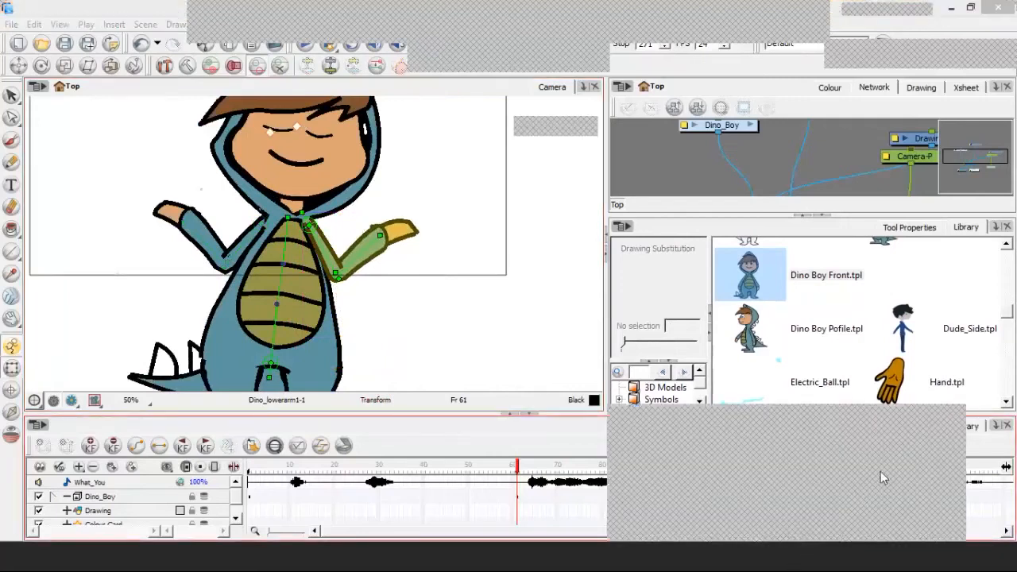
{"action": "left_click", "coordinate": [881, 472]}
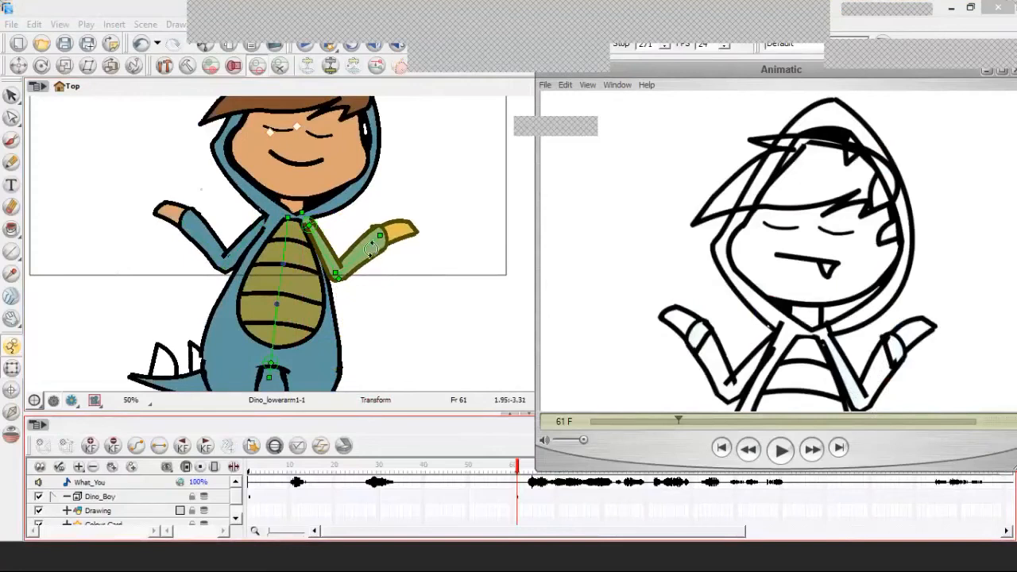
{"action": "left_click", "coordinate": [371, 251]}
{"action": "left_click", "coordinate": [205, 242]}
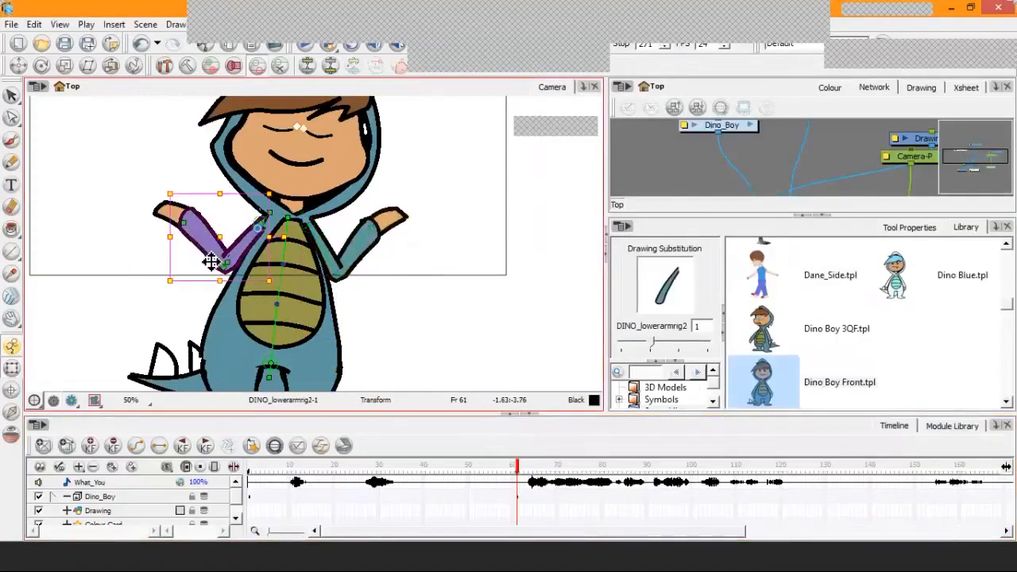
{"action": "left_click_drag", "start_coordinate": [206, 240], "coordinate": [214, 237]}
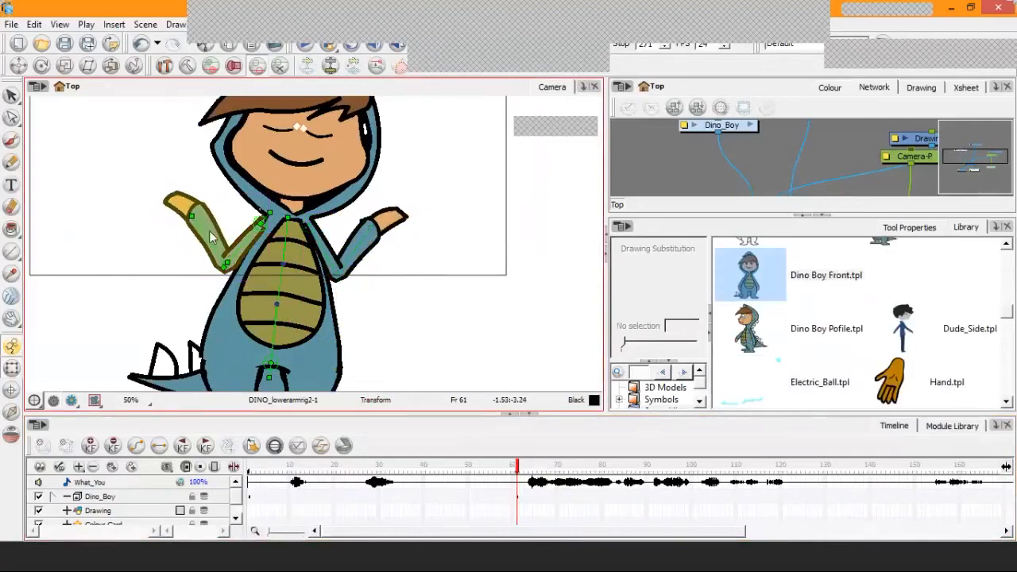
Check the hands-up pose against the Animatic, play the Animatic on to frame 249, and return to Toon Boom.
{"action": "left_click", "coordinate": [792, 568]}
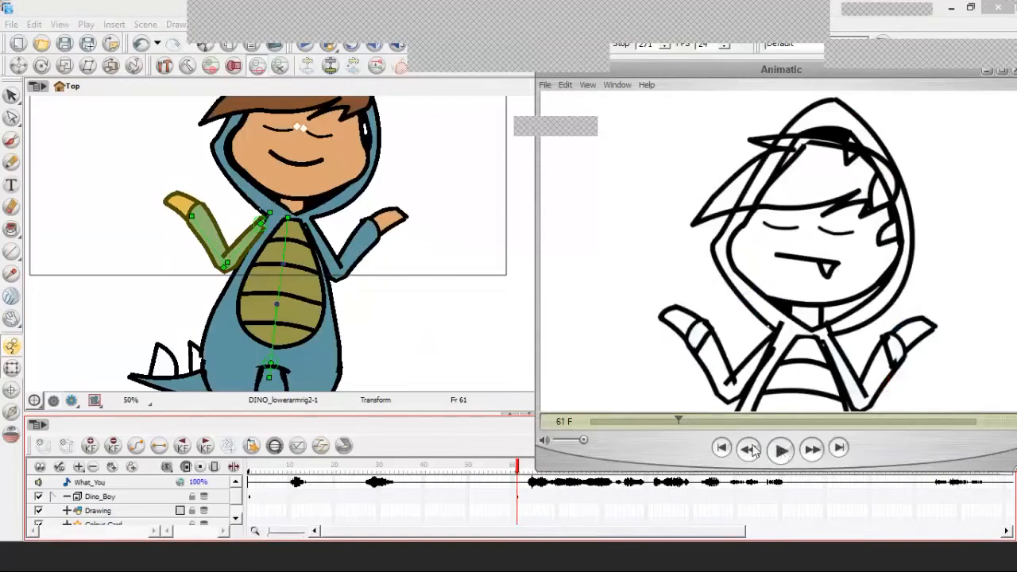
{"action": "left_click", "coordinate": [416, 178]}
{"action": "left_click", "coordinate": [497, 272]}
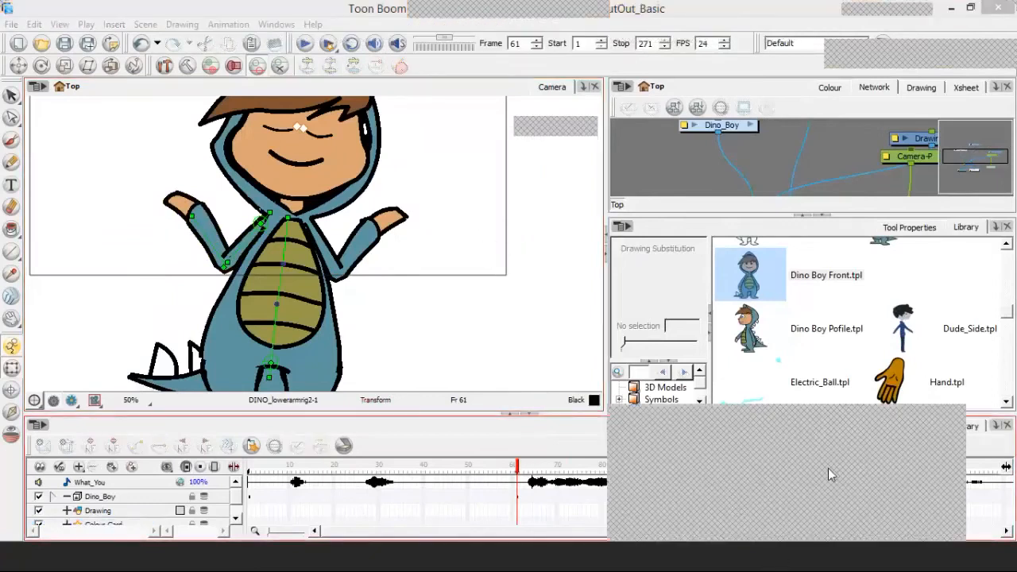
{"action": "left_click", "coordinate": [828, 468]}
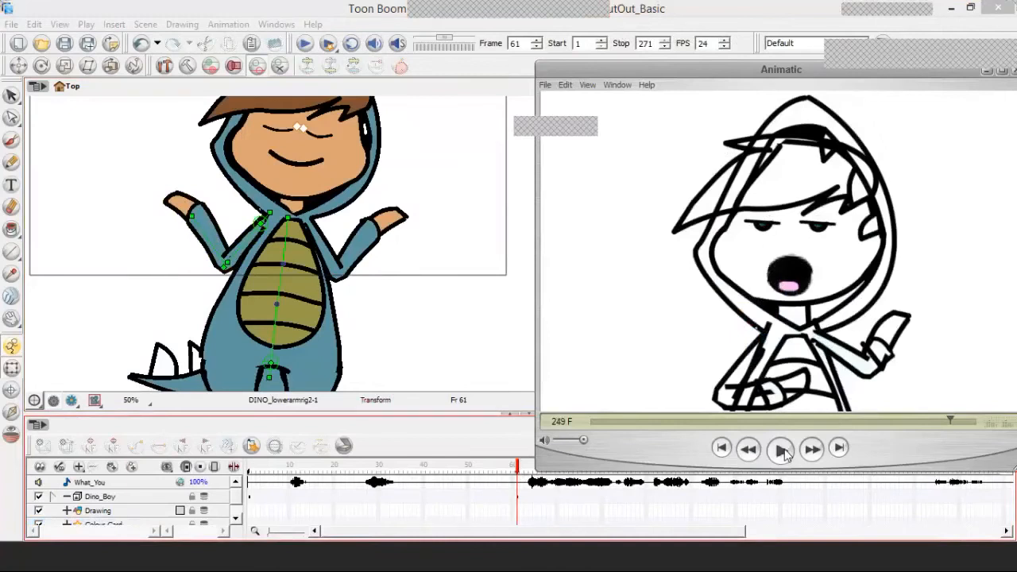
{"action": "left_click", "coordinate": [783, 451]}
{"action": "left_click", "coordinate": [408, 166]}
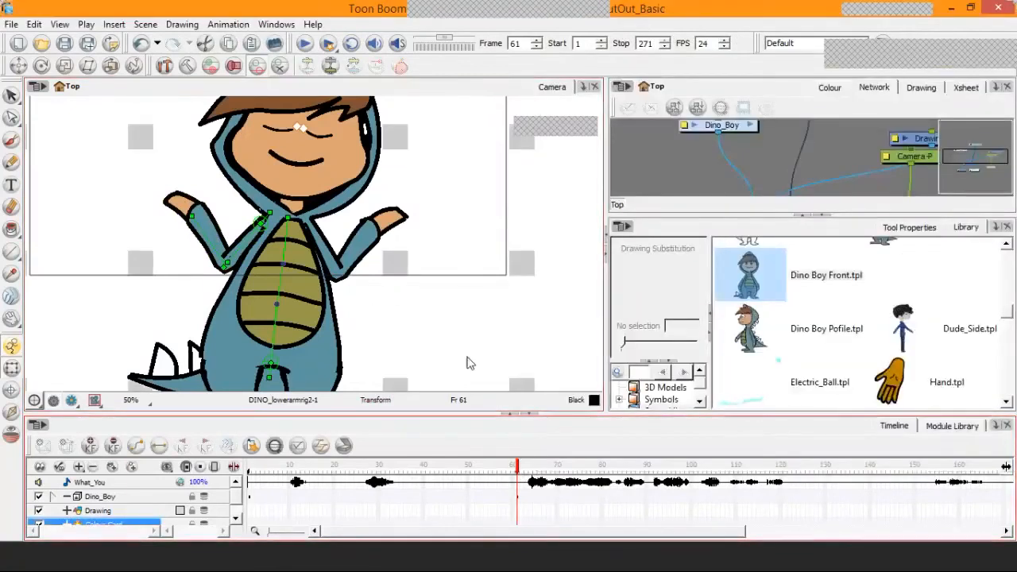
Scrub the timeline back to frame 1 and forward to frame 45 to review Dino Boy's movement into the hands-up pose.
{"action": "left_click_drag", "start_coordinate": [432, 173], "coordinate": [477, 227]}
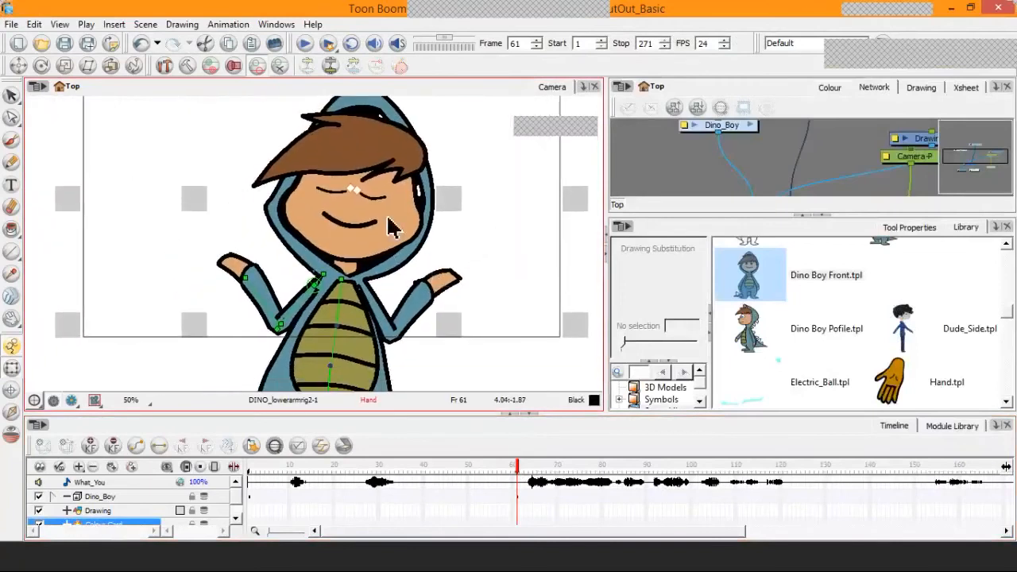
{"action": "key", "text": "1"}
{"action": "key", "text": "1"}
{"action": "key", "text": "2"}
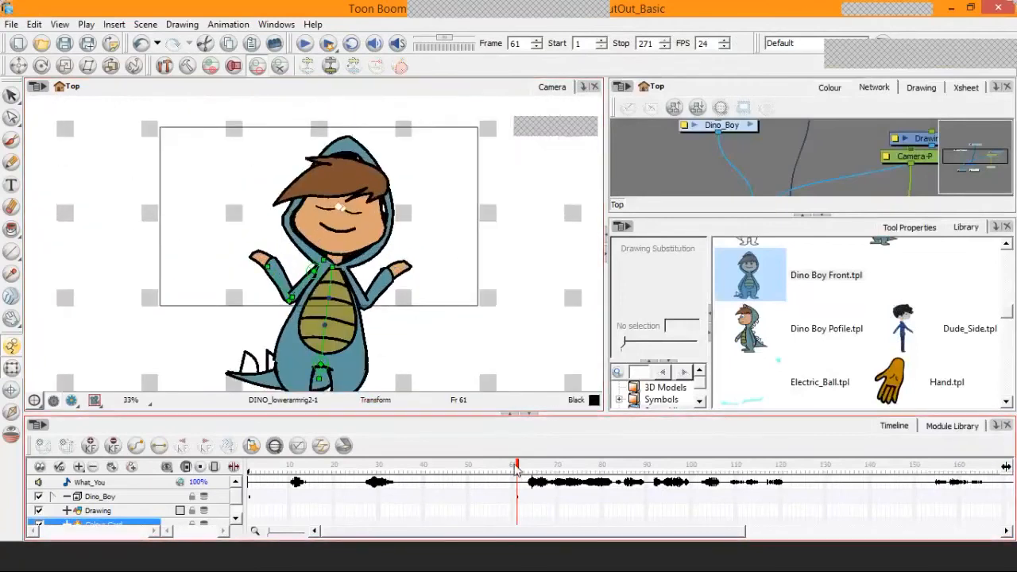
{"action": "left_click_drag", "start_coordinate": [518, 471], "coordinate": [247, 454]}
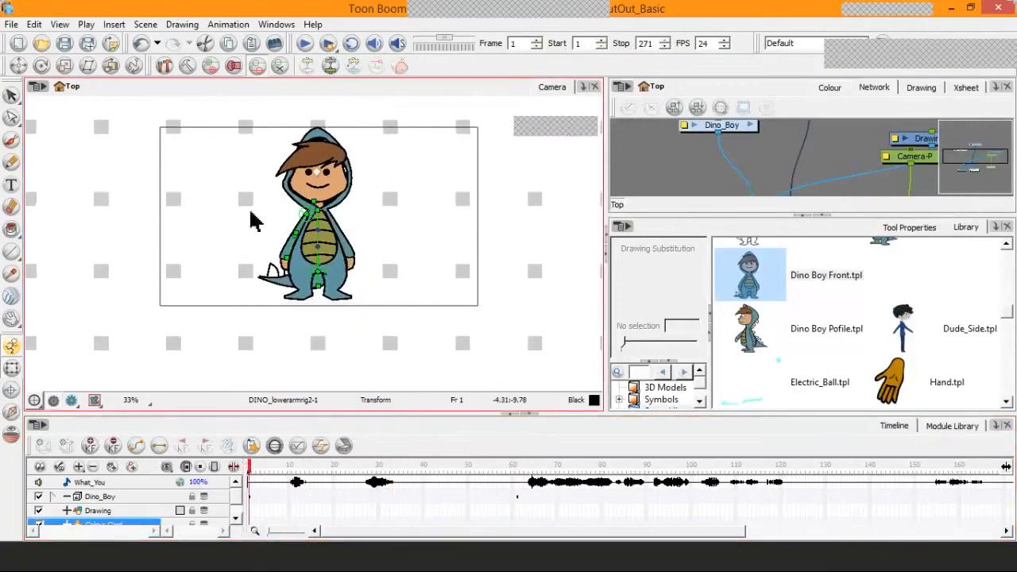
{"action": "key", "text": "2"}
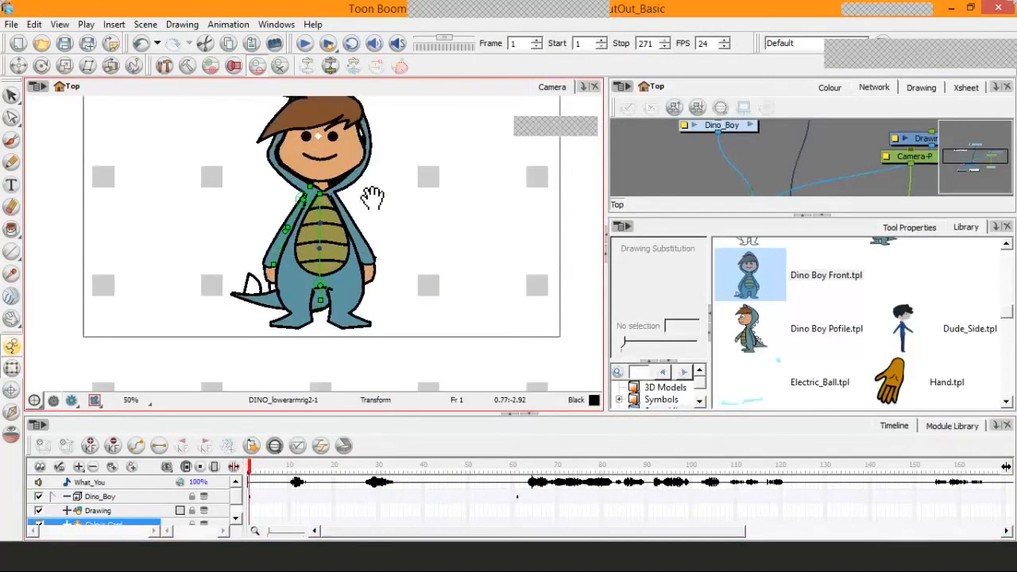
{"action": "left_click_drag", "start_coordinate": [372, 197], "coordinate": [391, 219]}
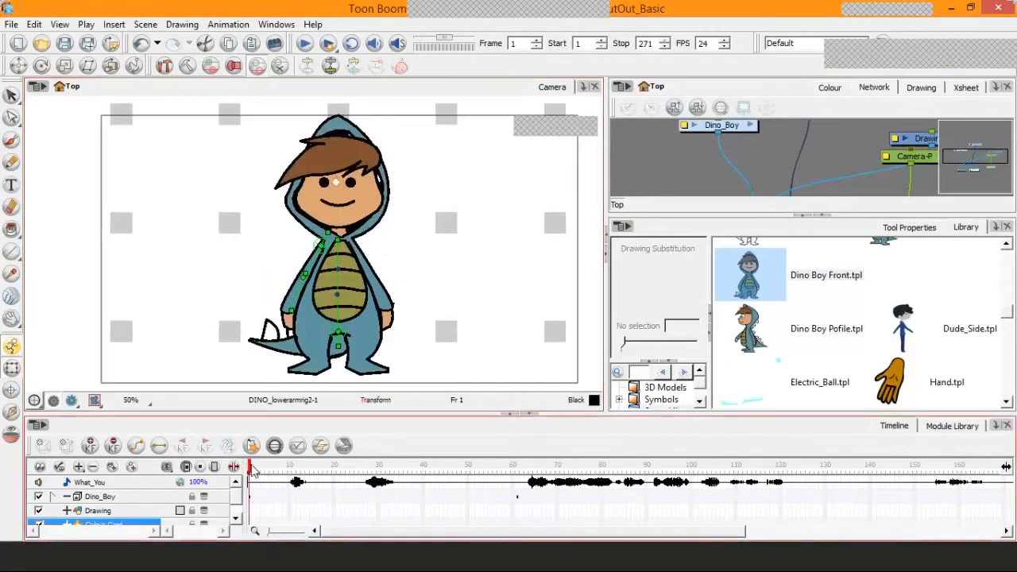
{"action": "left_click_drag", "start_coordinate": [253, 469], "coordinate": [470, 415]}
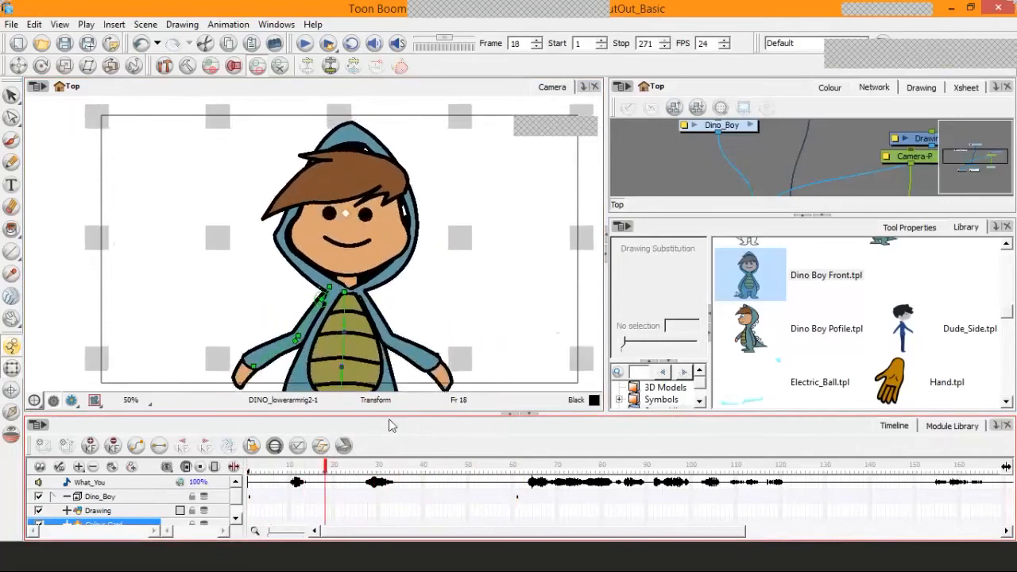
{"action": "left_click_drag", "start_coordinate": [390, 422], "coordinate": [446, 406]}
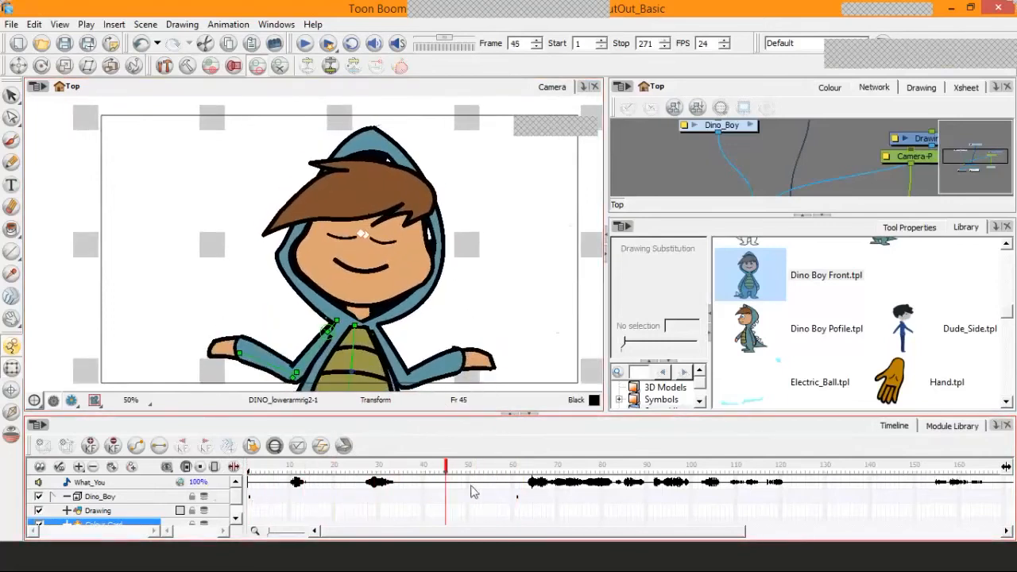
Enlarge the Timeline and expand Dino_Boy's layers to examine the keyframes between frames 1 and 61, collapsing them again when done.
{"action": "key", "text": "o"}
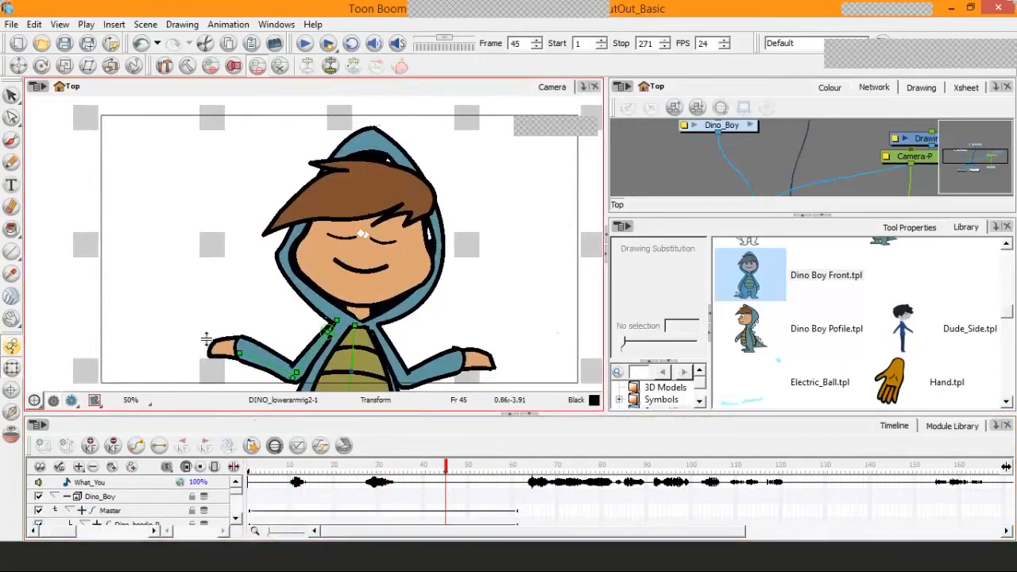
{"action": "left_click_drag", "start_coordinate": [207, 340], "coordinate": [204, 329]}
{"action": "left_click_drag", "start_coordinate": [237, 409], "coordinate": [244, 436]}
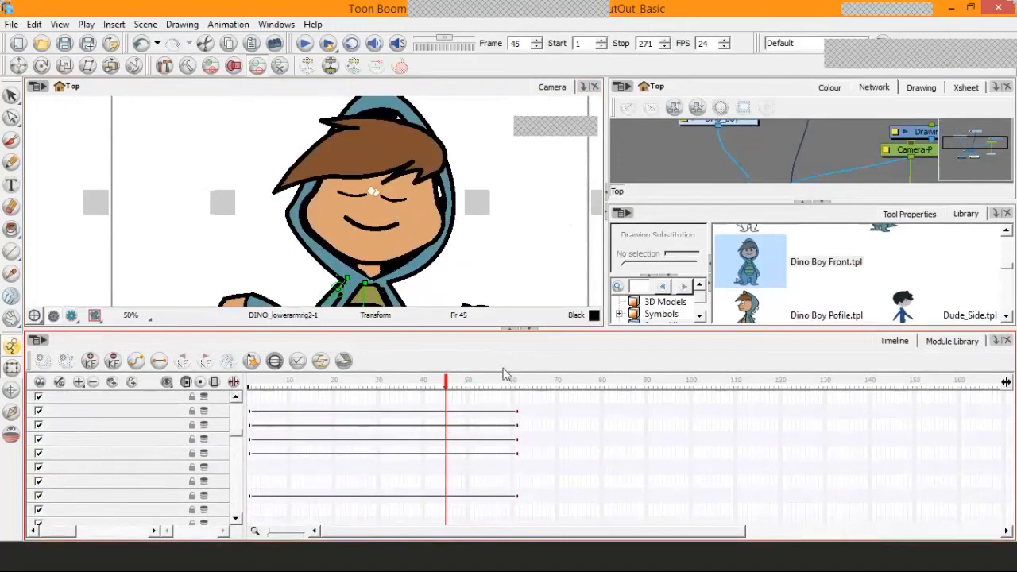
{"action": "left_click", "coordinate": [447, 409]}
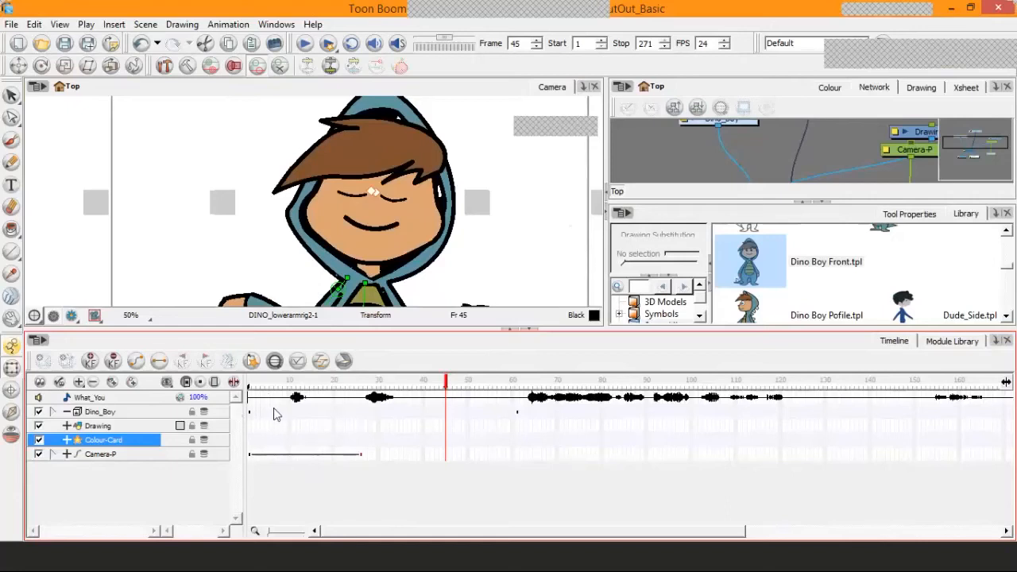
{"action": "left_click", "coordinate": [274, 414]}
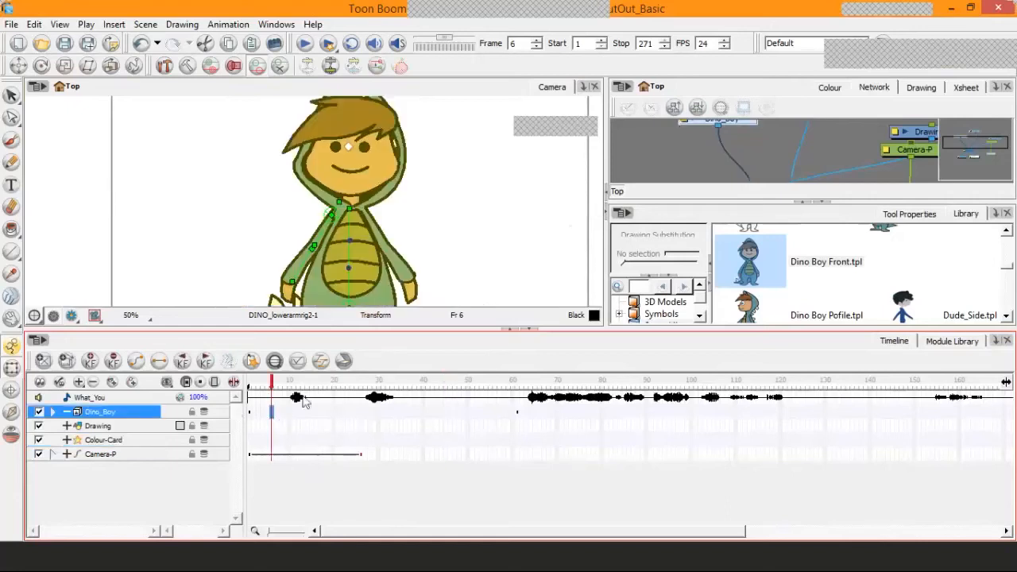
{"action": "left_click", "coordinate": [254, 387]}
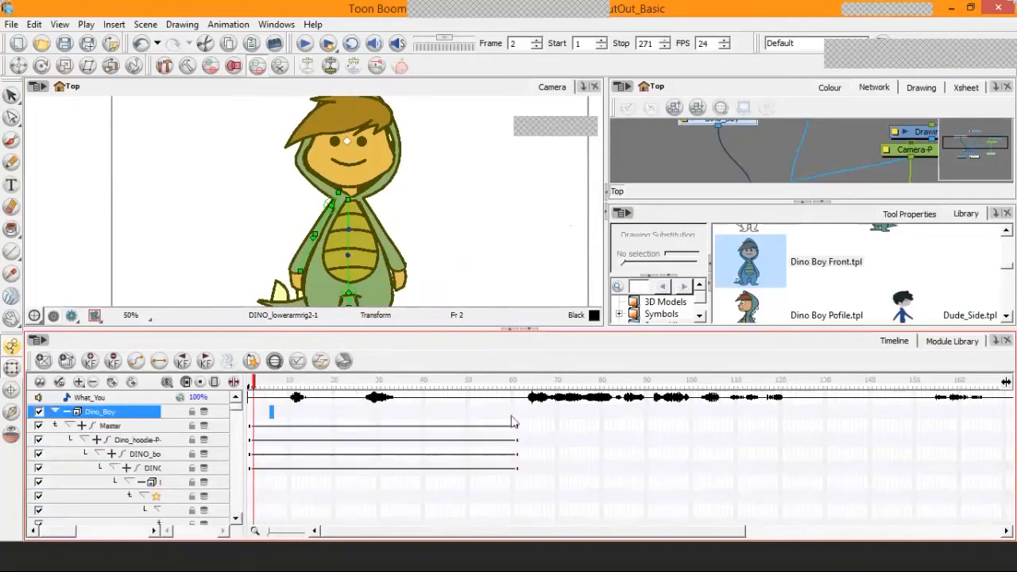
{"action": "key", "text": "Left"}
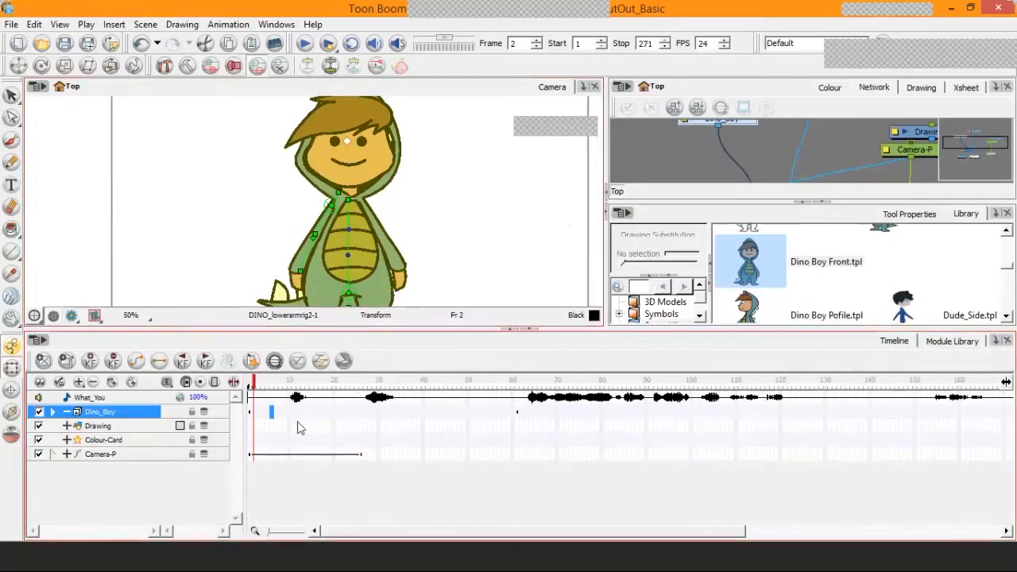
Play the animation from frame 1 several times to check the transition into the hands-up pose.
{"action": "left_click", "coordinate": [251, 413]}
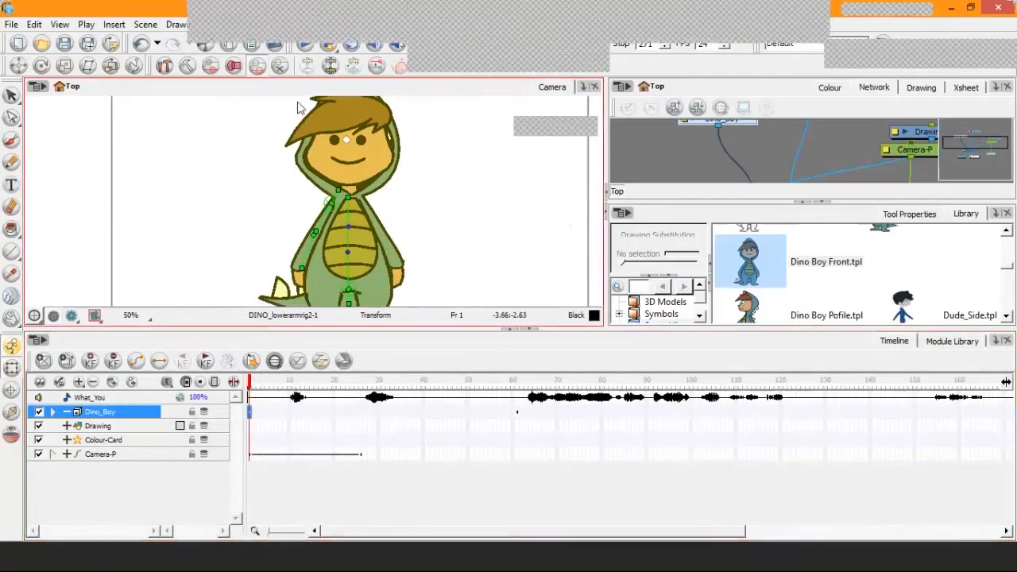
{"action": "left_click", "coordinate": [305, 46]}
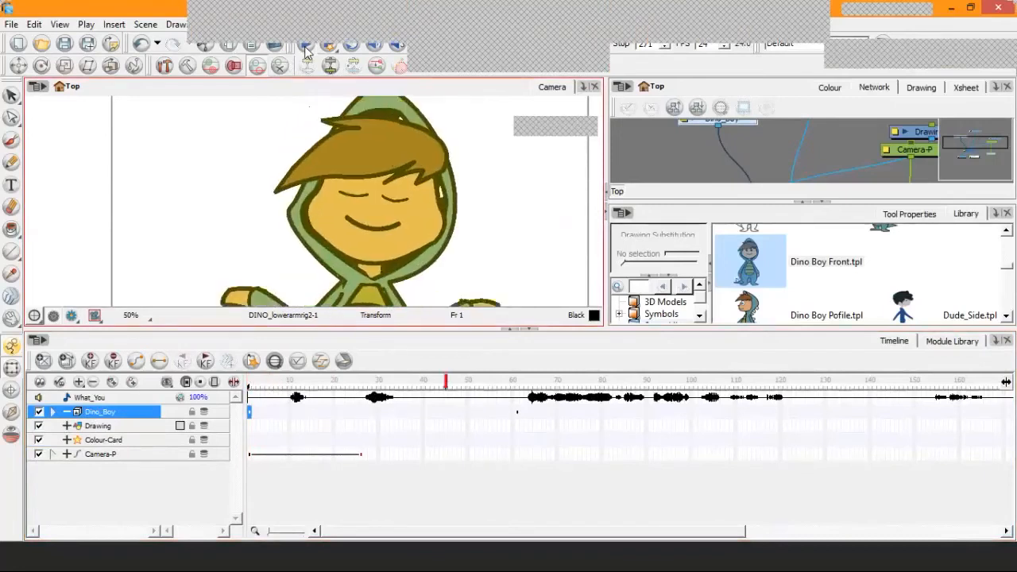
{"action": "left_click", "coordinate": [305, 47]}
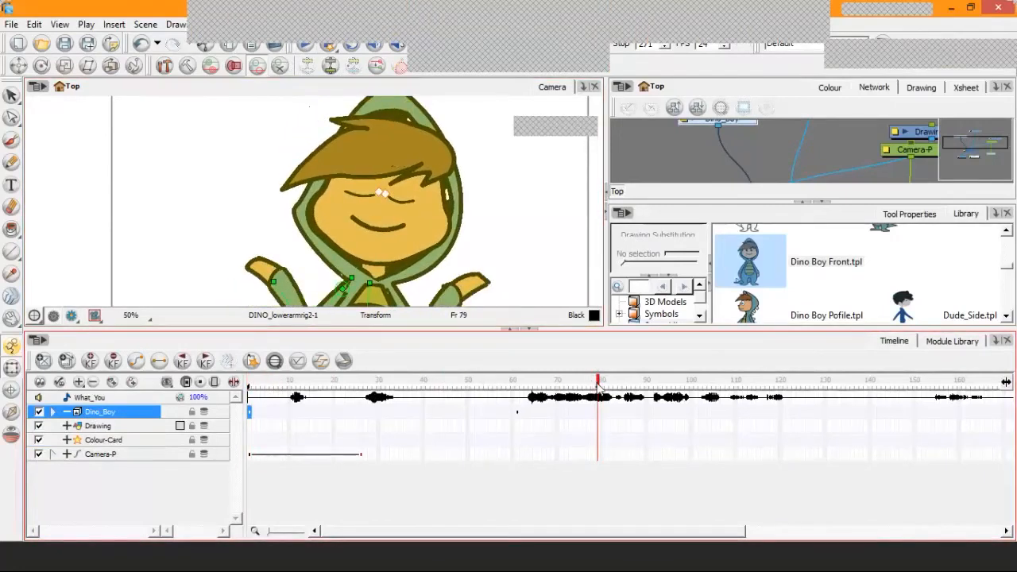
{"action": "left_click_drag", "start_coordinate": [596, 380], "coordinate": [249, 383]}
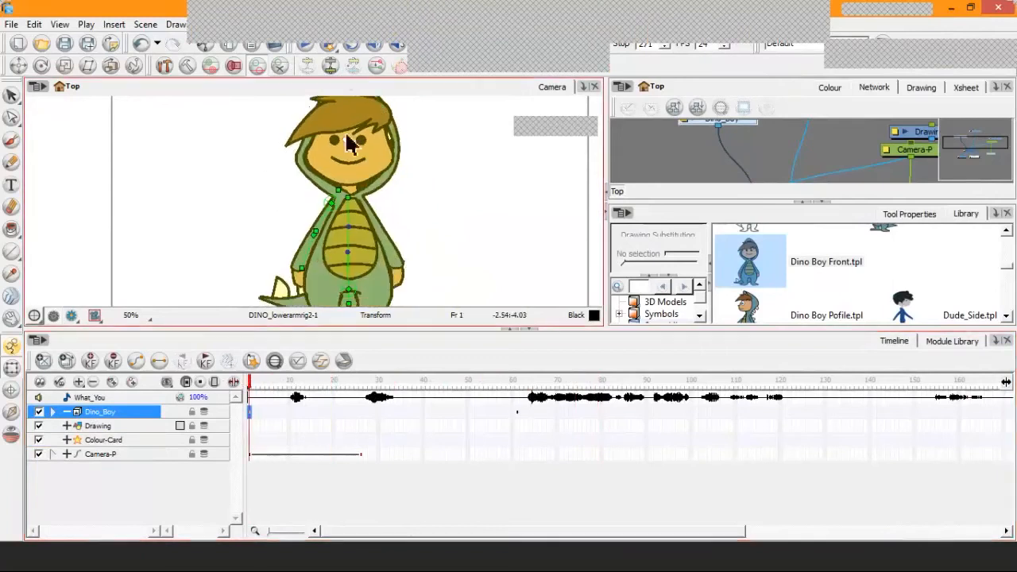
{"action": "left_click", "coordinate": [302, 50]}
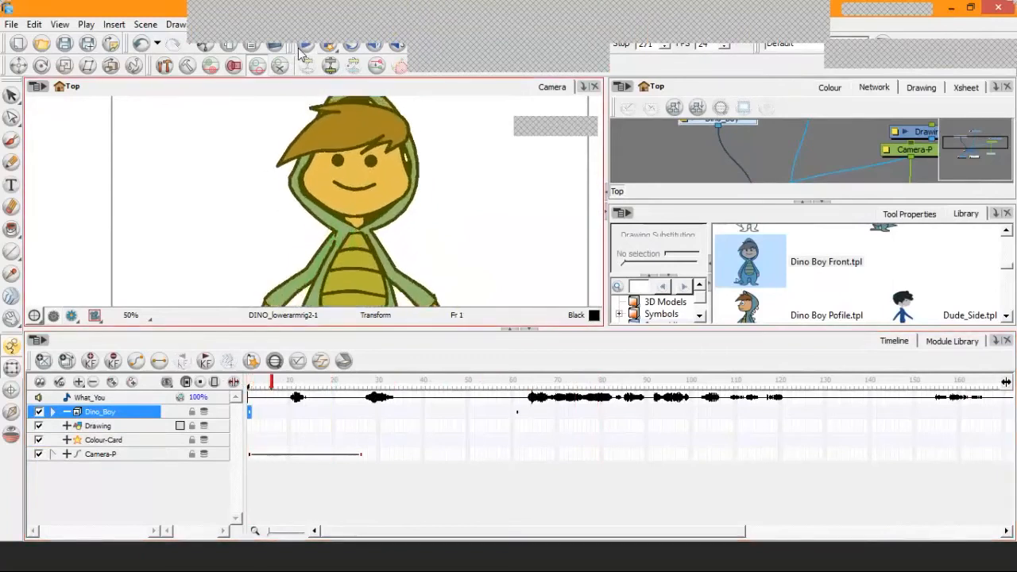
{"action": "left_click", "coordinate": [301, 50]}
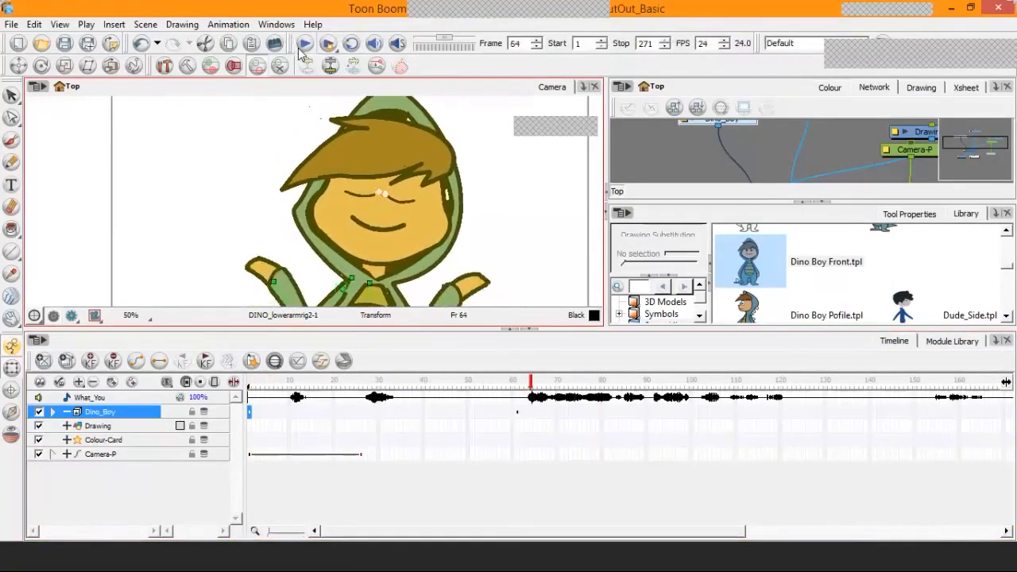
{"action": "left_click_drag", "start_coordinate": [537, 389], "coordinate": [205, 391]}
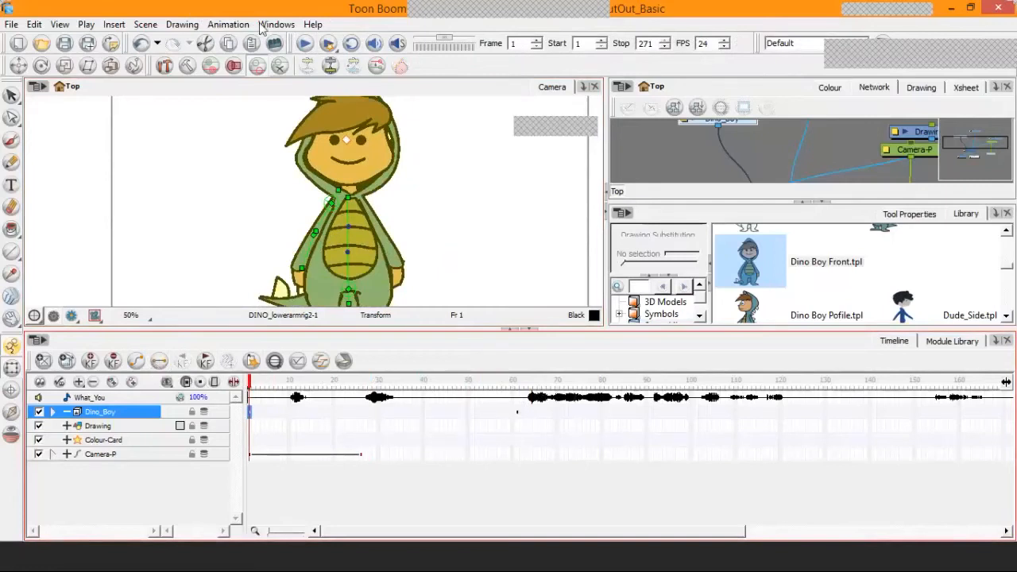
{"action": "left_click", "coordinate": [305, 45]}
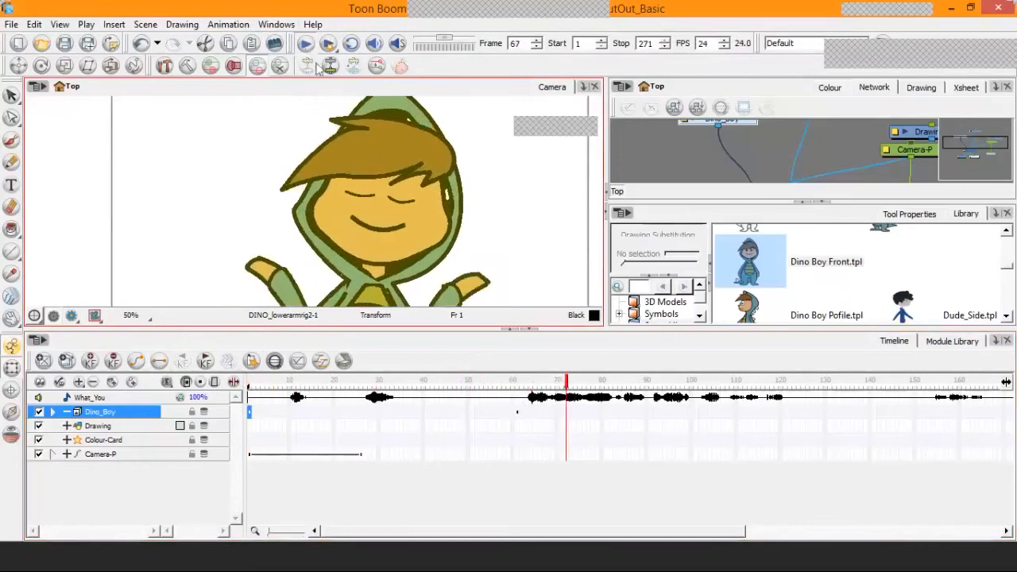
{"action": "left_click", "coordinate": [309, 48]}
Return the playhead to frame 61, shrink the Timeline and frame Dino Boy's upper body in the enlarged Camera view.
{"action": "left_click_drag", "start_coordinate": [566, 387], "coordinate": [518, 381]}
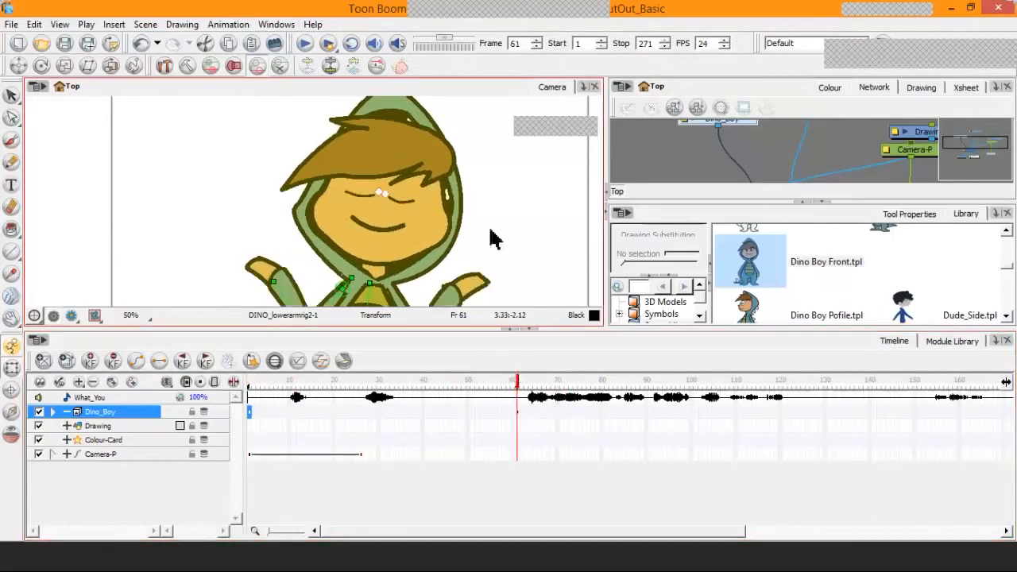
{"action": "key", "text": "2"}
{"action": "scroll", "coordinate": [410, 230], "scroll_direction": "down", "scroll_amount": 1}
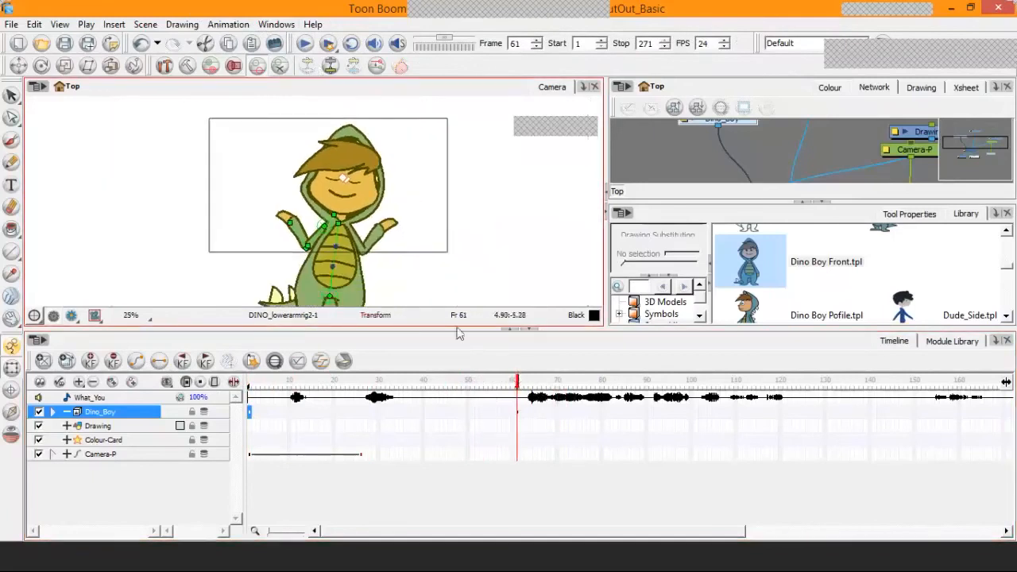
{"action": "left_click_drag", "start_coordinate": [428, 327], "coordinate": [435, 447]}
{"action": "scroll", "coordinate": [334, 266], "scroll_direction": "up", "scroll_amount": 1}
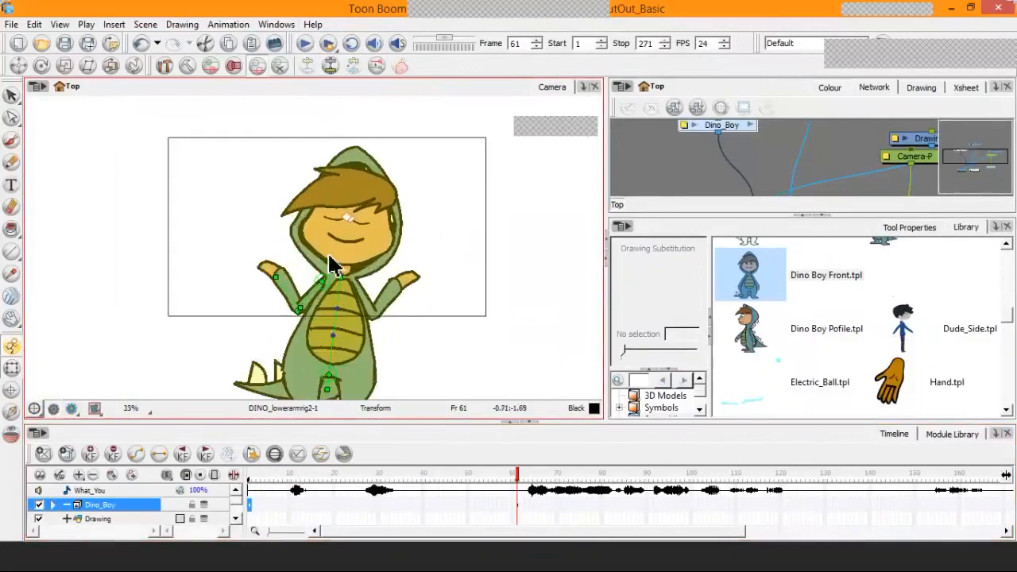
{"action": "scroll", "coordinate": [334, 266], "scroll_direction": "up", "scroll_amount": 1}
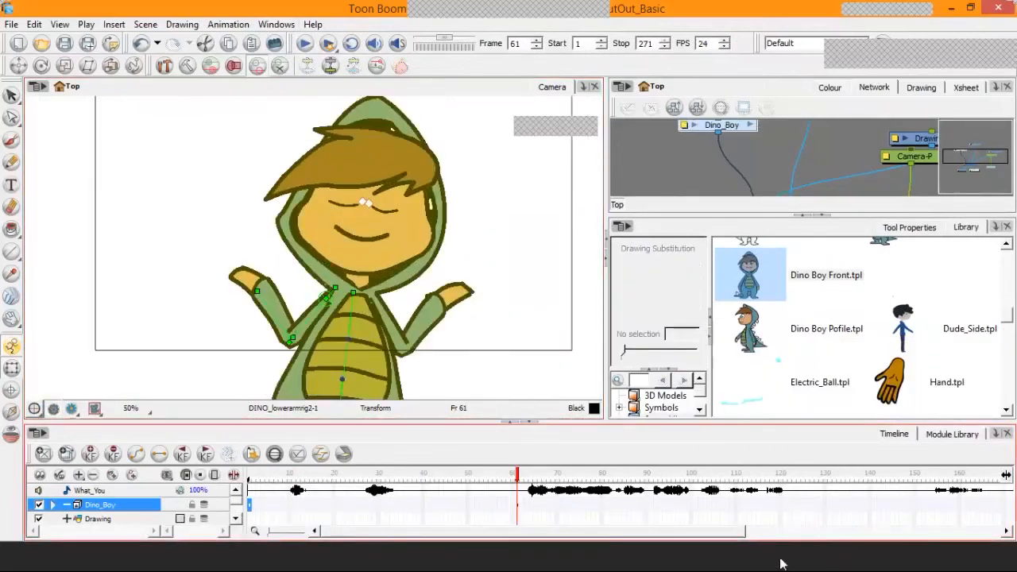
Bring up the Animatic and the Word key pose list, and look up the frame number for the Arms folded pose.
{"action": "left_click", "coordinate": [867, 497]}
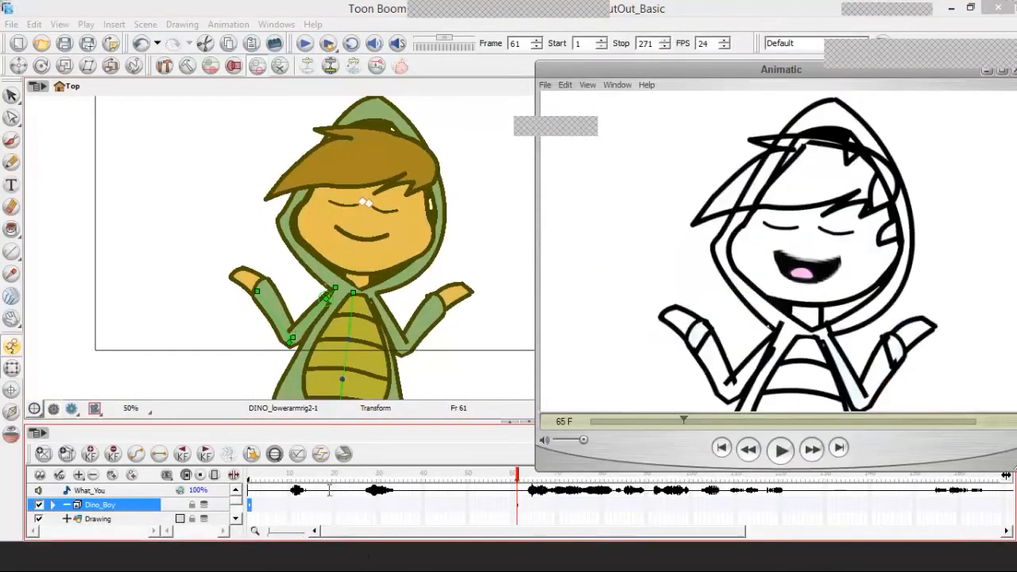
{"action": "key", "text": "alt+Tab"}
{"action": "left_click", "coordinate": [54, 291]}
{"action": "type", "text": "s half arm move 249"}
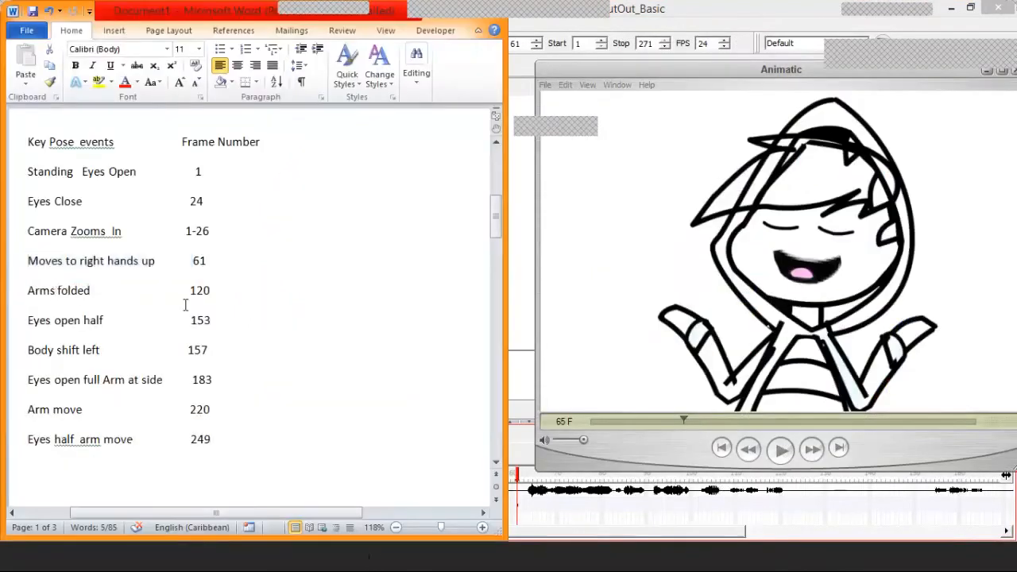
{"action": "left_click_drag", "start_coordinate": [189, 290], "coordinate": [213, 296]}
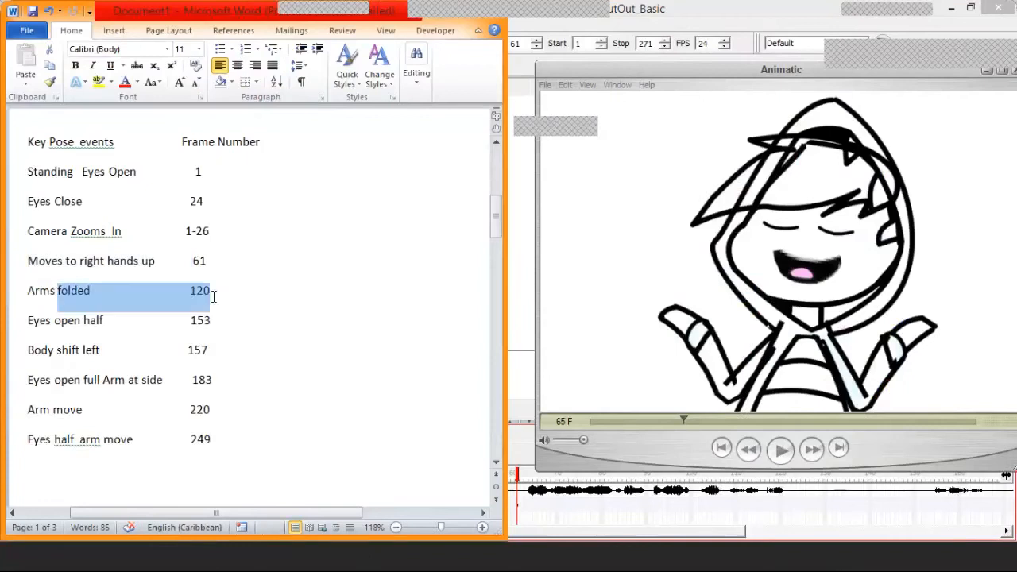
{"action": "left_click", "coordinate": [28, 300]}
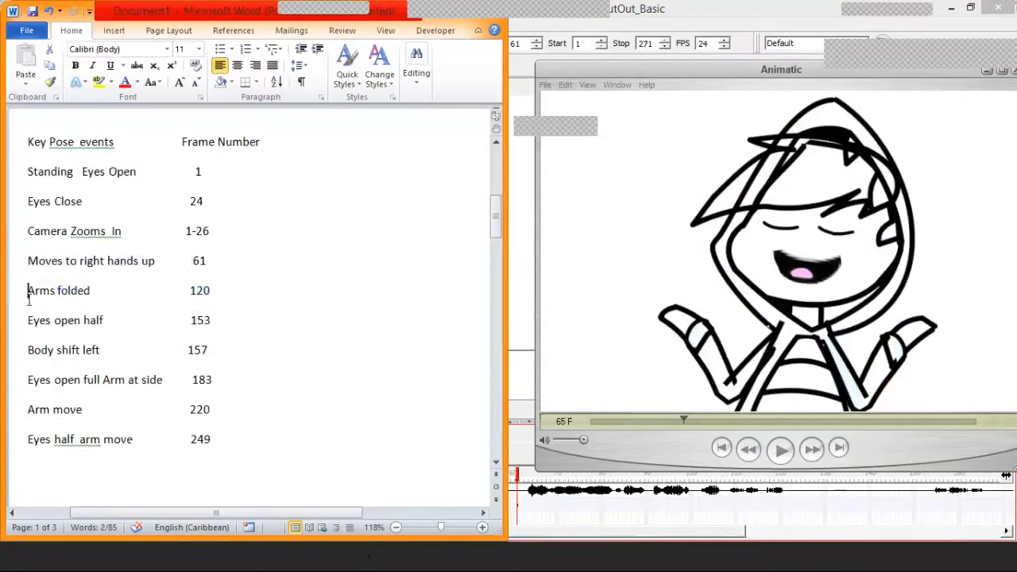
{"action": "left_click_drag", "start_coordinate": [27, 298], "coordinate": [96, 284]}
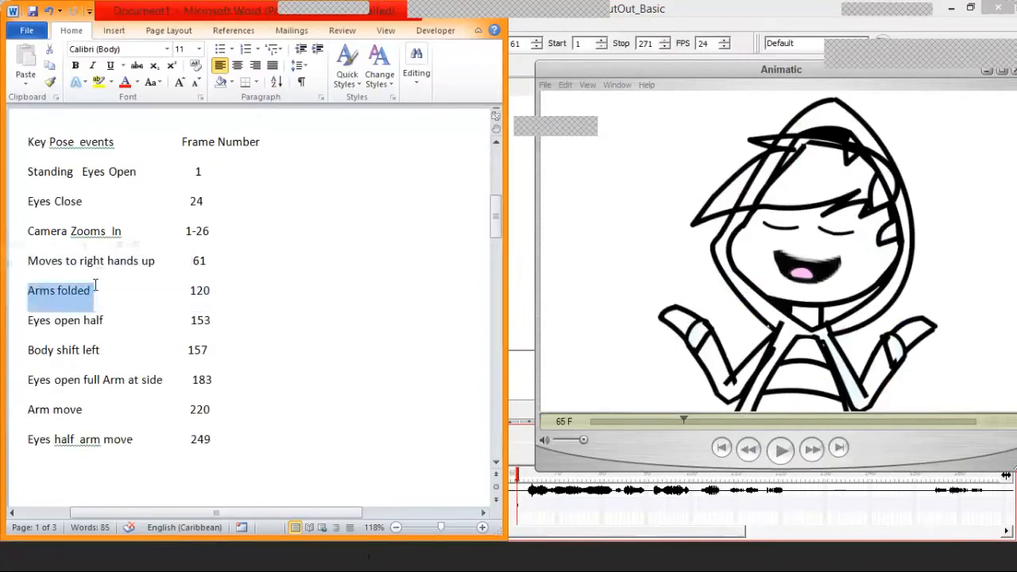
Advance the Animatic to frame 120 to examine the arms-folded pose.
{"action": "left_click", "coordinate": [688, 422]}
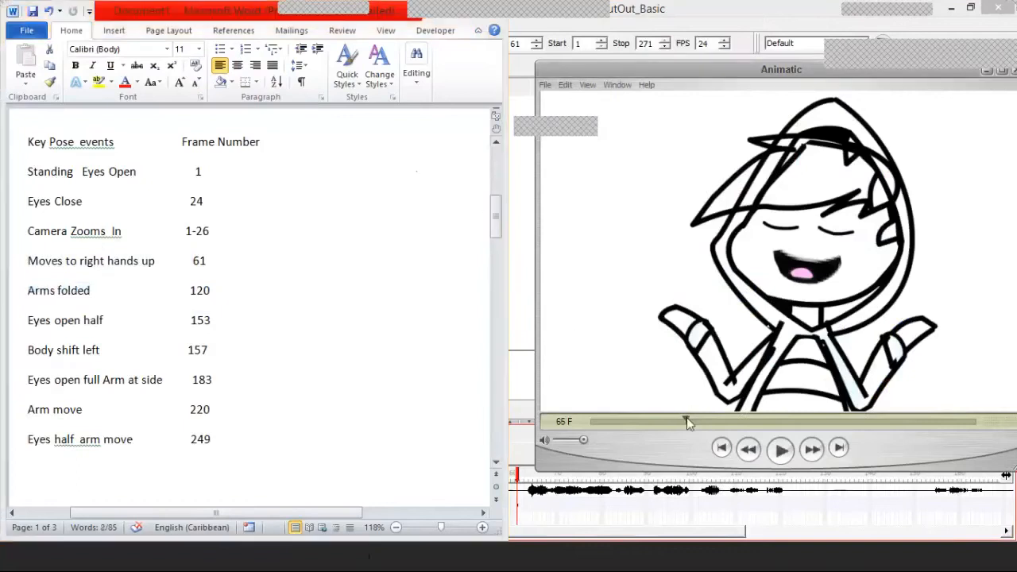
{"action": "left_click_drag", "start_coordinate": [691, 422], "coordinate": [760, 414]}
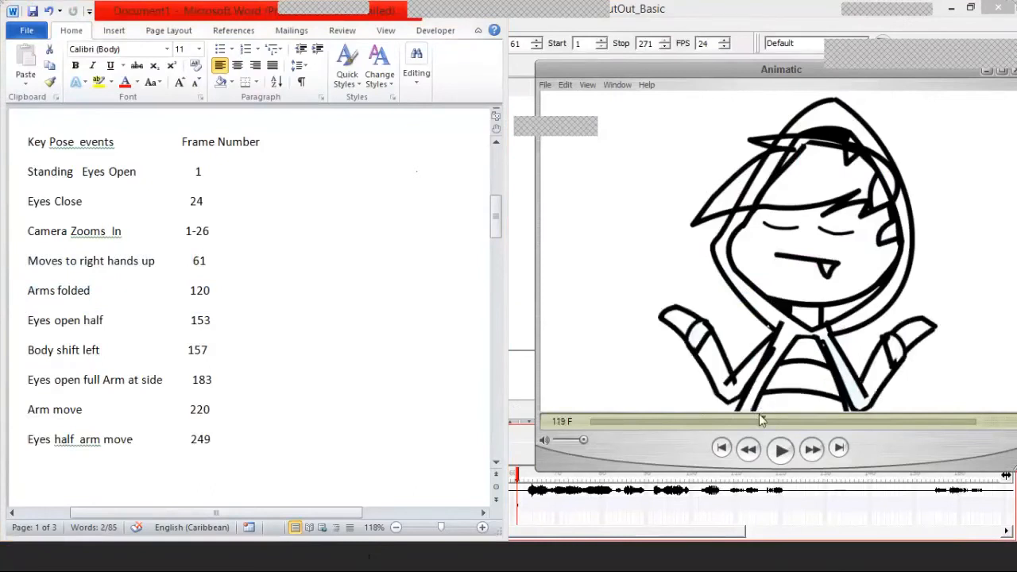
{"action": "key", "text": "Right"}
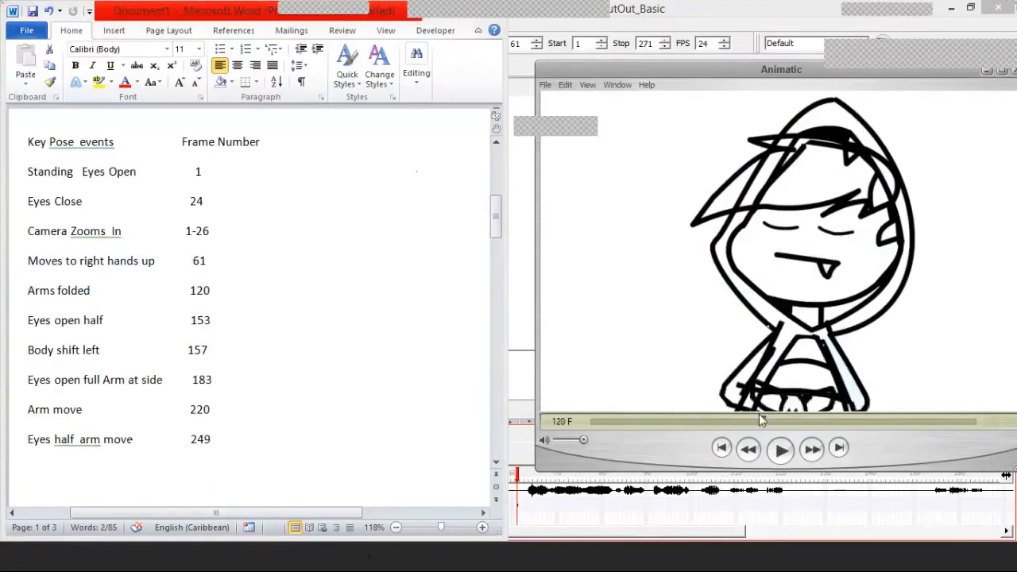
Switch back to Toon Boom and move the playhead to frame 120.
{"action": "left_click", "coordinate": [525, 329]}
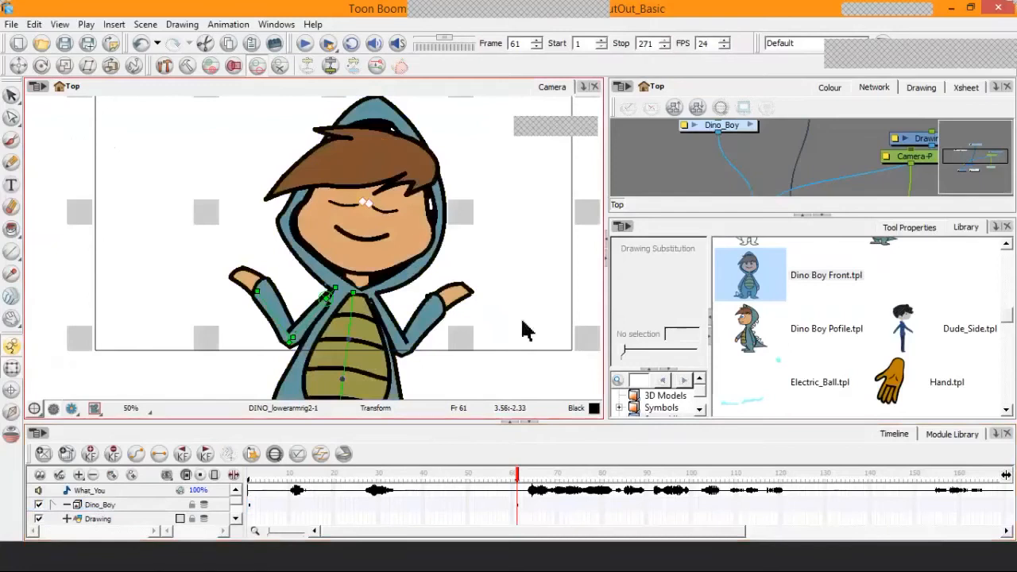
{"action": "left_click_drag", "start_coordinate": [516, 477], "coordinate": [611, 489]}
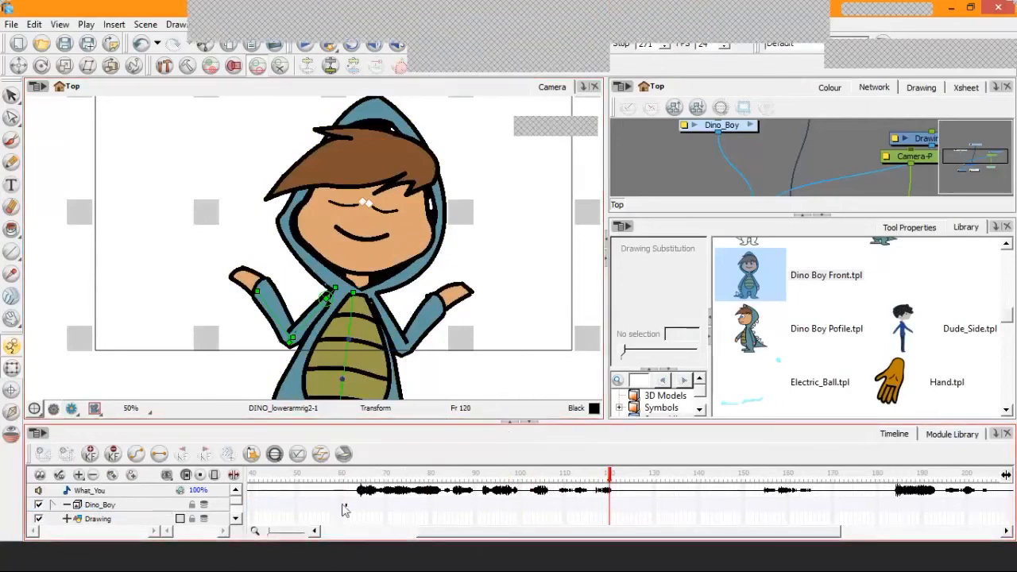
Set a keyframe for the Dino_Boy layer at frame 120 and frame his arms in the Camera view.
{"action": "left_click", "coordinate": [612, 507]}
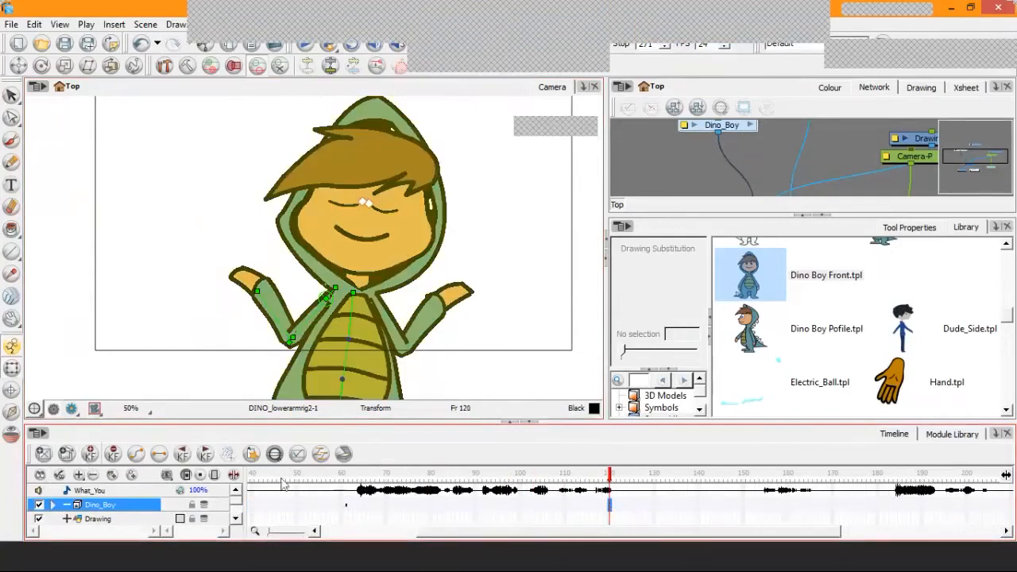
{"action": "mouse_move", "coordinate": [609, 475]}
{"action": "left_mouse_down"}
{"action": "mouse_move", "coordinate": [586, 475]}
{"action": "mouse_move", "coordinate": [608, 475]}
{"action": "left_mouse_up"}
{"action": "left_click", "coordinate": [209, 270]}
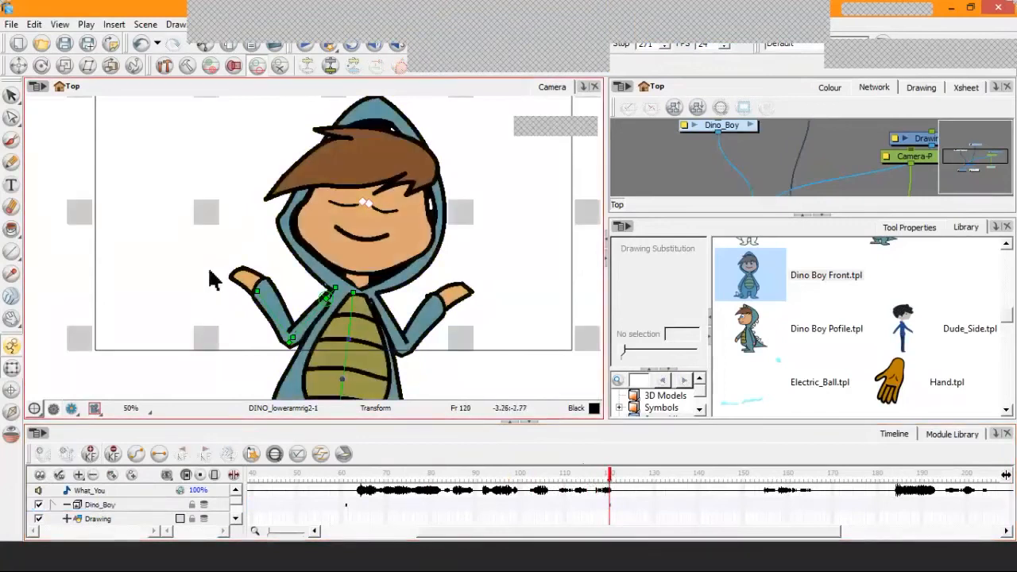
{"action": "scroll", "coordinate": [233, 229], "scroll_direction": "up", "scroll_amount": 1}
{"action": "left_click_drag", "start_coordinate": [245, 294], "coordinate": [246, 211]}
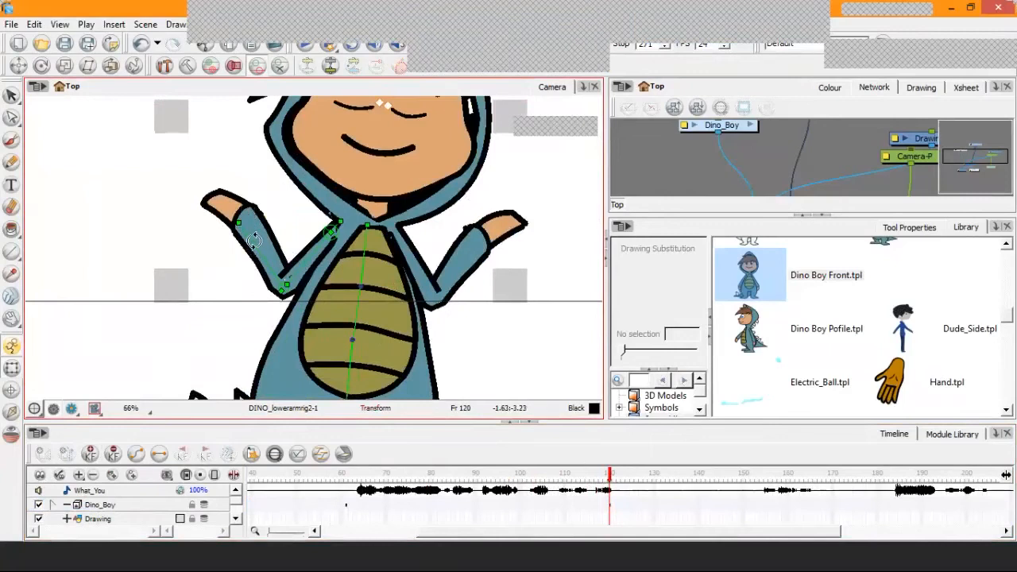
{"action": "left_click_drag", "start_coordinate": [254, 241], "coordinate": [337, 301]}
{"action": "left_click", "coordinate": [445, 253]}
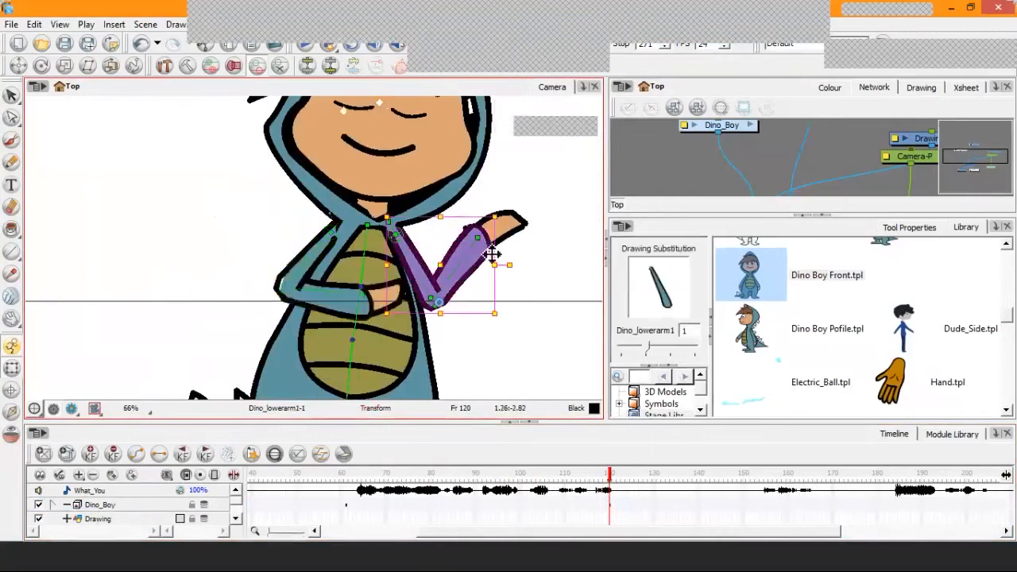
{"action": "left_click_drag", "start_coordinate": [471, 251], "coordinate": [372, 285]}
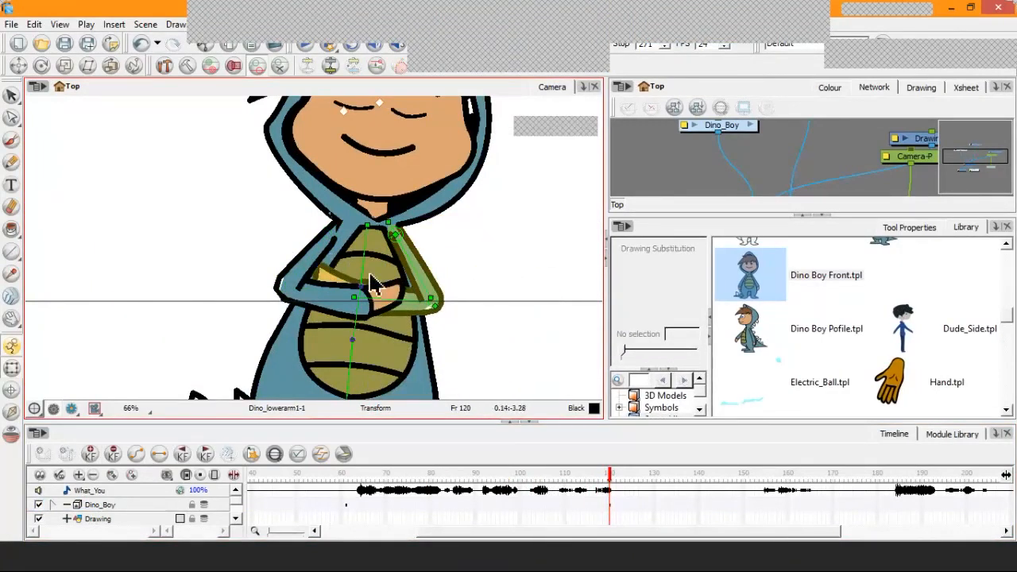
{"action": "key", "text": "ctrl+z"}
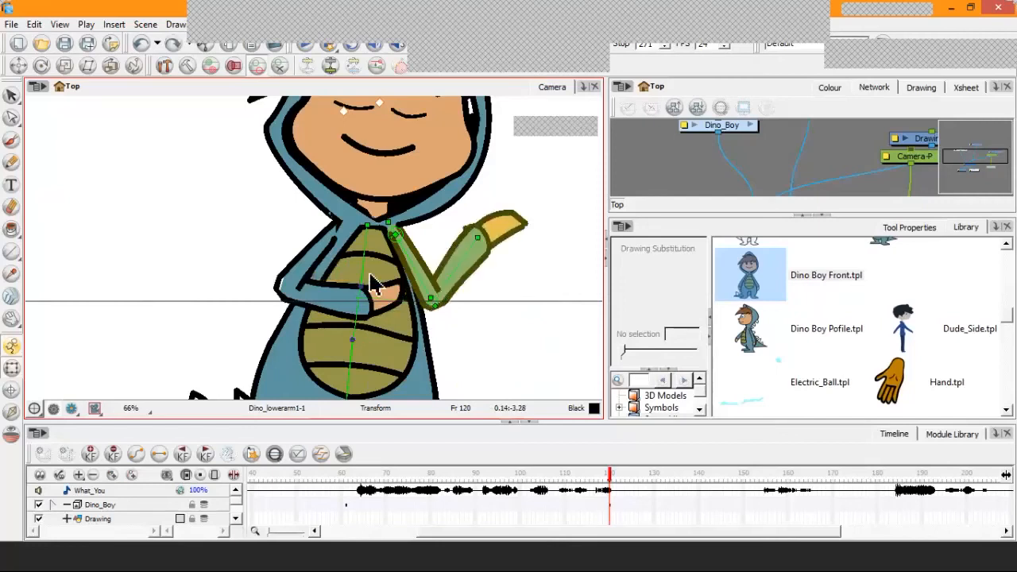
{"action": "key", "text": "ctrl+z"}
Fold both of Dino Boy's forearms across his belly at frame 120 and scrub between frames 61 and 120 to check the movement.
{"action": "left_click", "coordinate": [255, 238]}
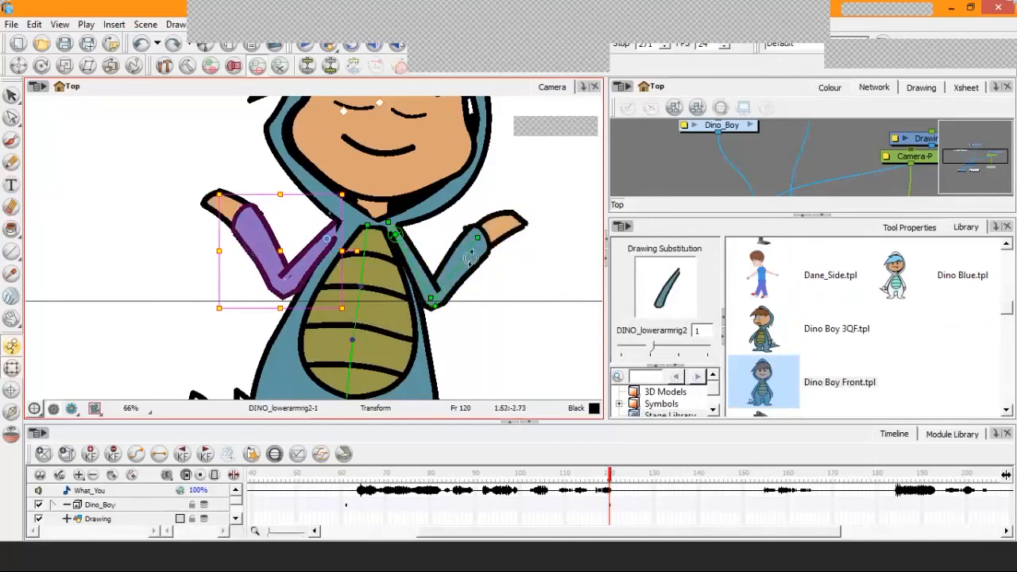
{"action": "left_click_drag", "start_coordinate": [469, 258], "coordinate": [575, 273]}
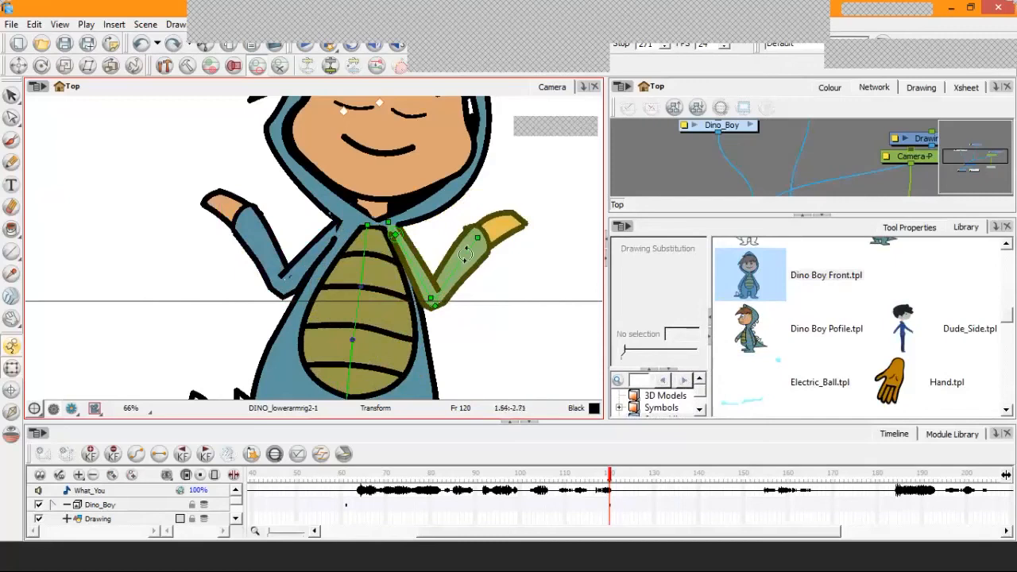
{"action": "left_click_drag", "start_coordinate": [466, 254], "coordinate": [360, 287]}
{"action": "left_click", "coordinate": [258, 255]}
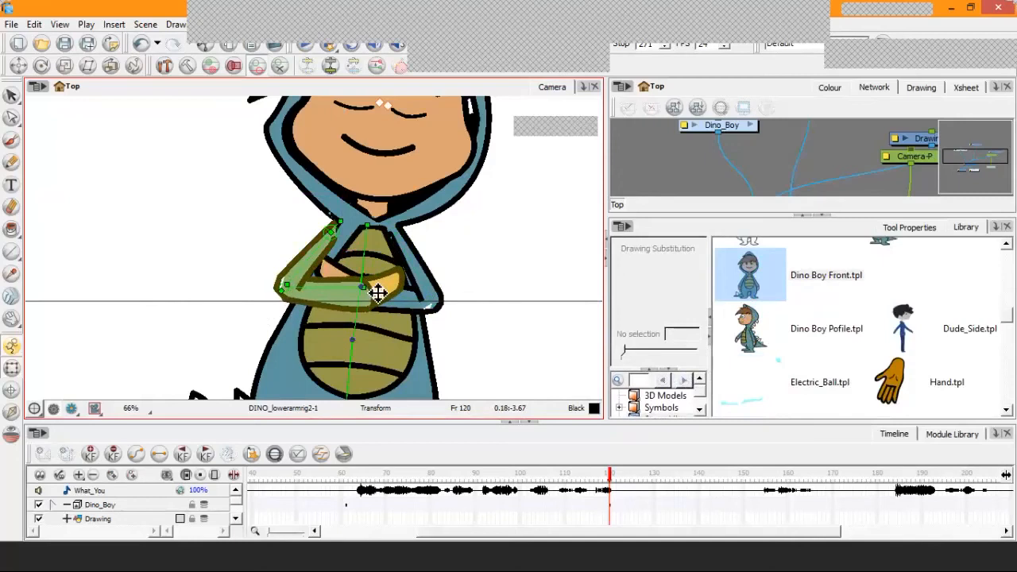
{"action": "scroll", "coordinate": [299, 295], "scroll_direction": "down", "scroll_amount": 2}
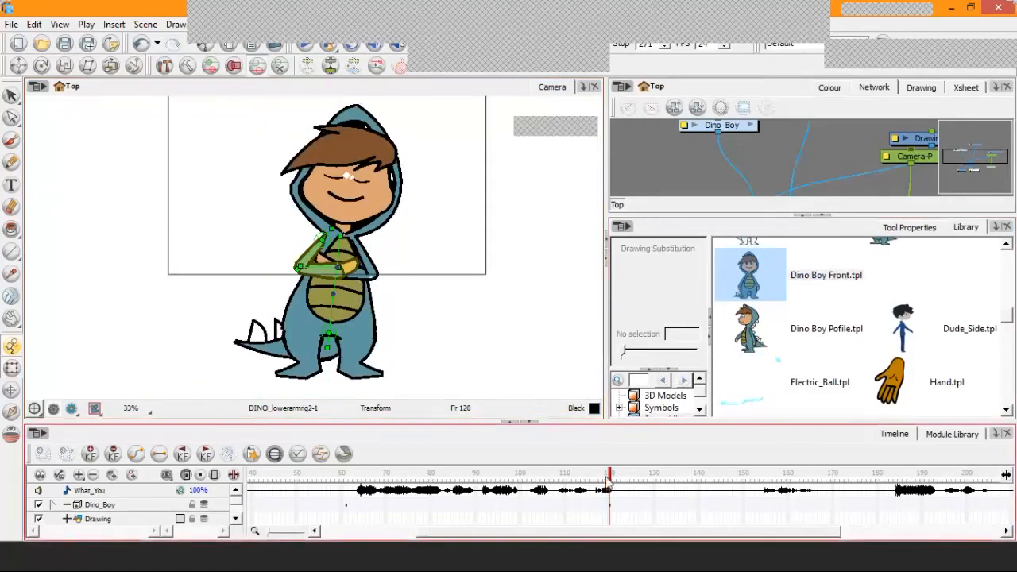
{"action": "left_click_drag", "start_coordinate": [609, 482], "coordinate": [346, 505]}
{"action": "left_click_drag", "start_coordinate": [493, 477], "coordinate": [611, 481]}
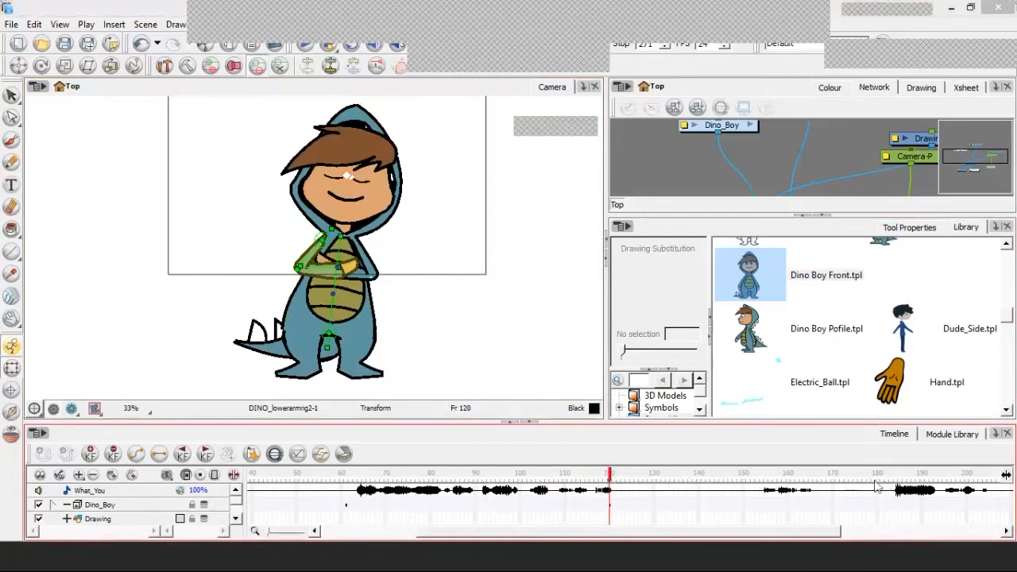
Bring up the Animatic and step between frames 119 and 121 to examine the change to folded arms.
{"action": "key", "text": "alt+Tab"}
{"action": "left_click_drag", "start_coordinate": [761, 421], "coordinate": [768, 414]}
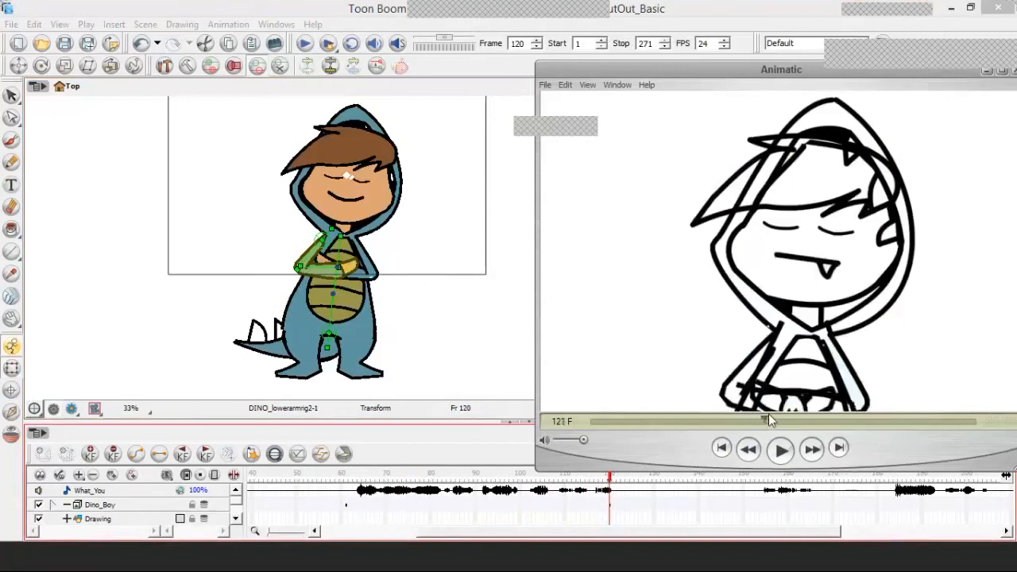
{"action": "key", "text": "Left"}
{"action": "key", "text": "Left"}
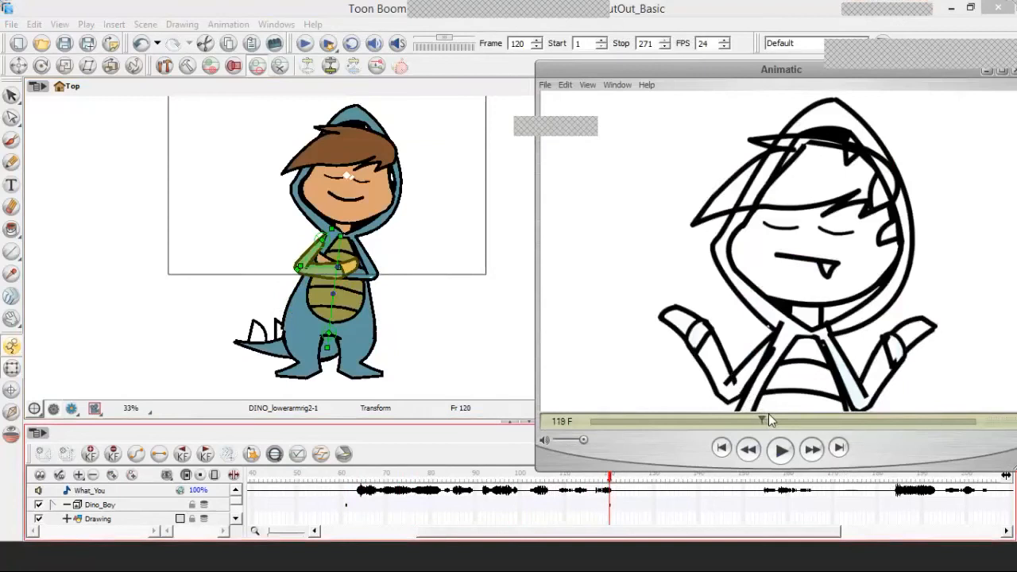
{"action": "key", "text": "Right"}
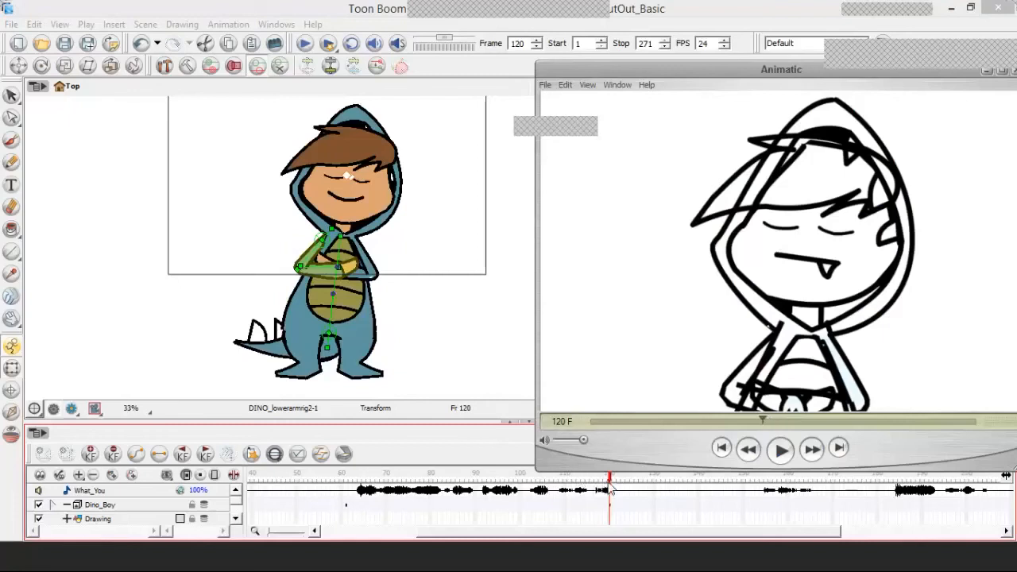
Save the scene in Toon Boom and rotate Dino Boy's whole upper body slightly counter-clockwise about the hips at frame 120.
{"action": "left_click_drag", "start_coordinate": [610, 479], "coordinate": [608, 454]}
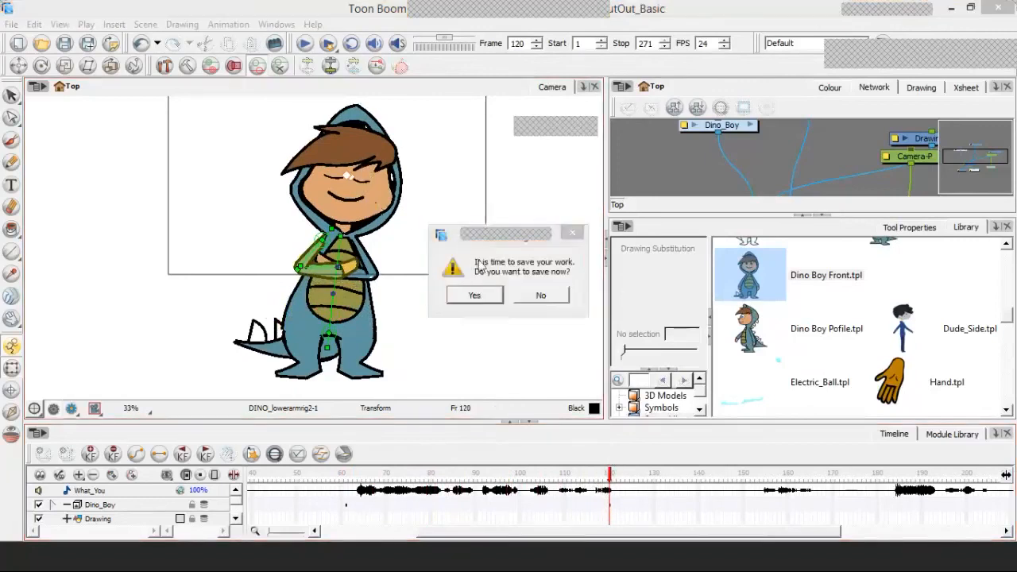
{"action": "left_click", "coordinate": [475, 296]}
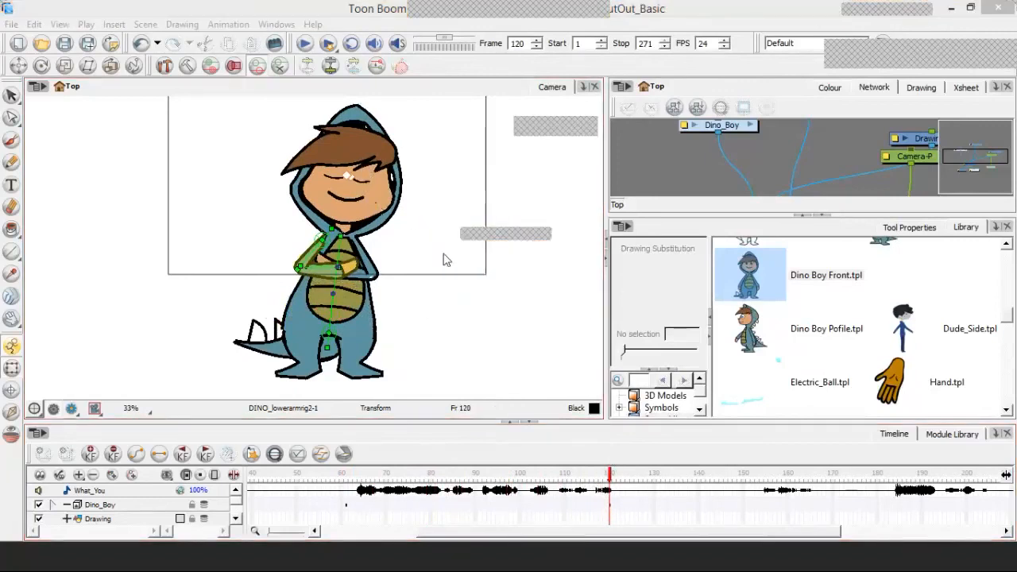
{"action": "left_click", "coordinate": [392, 195]}
{"action": "key", "text": "b"}
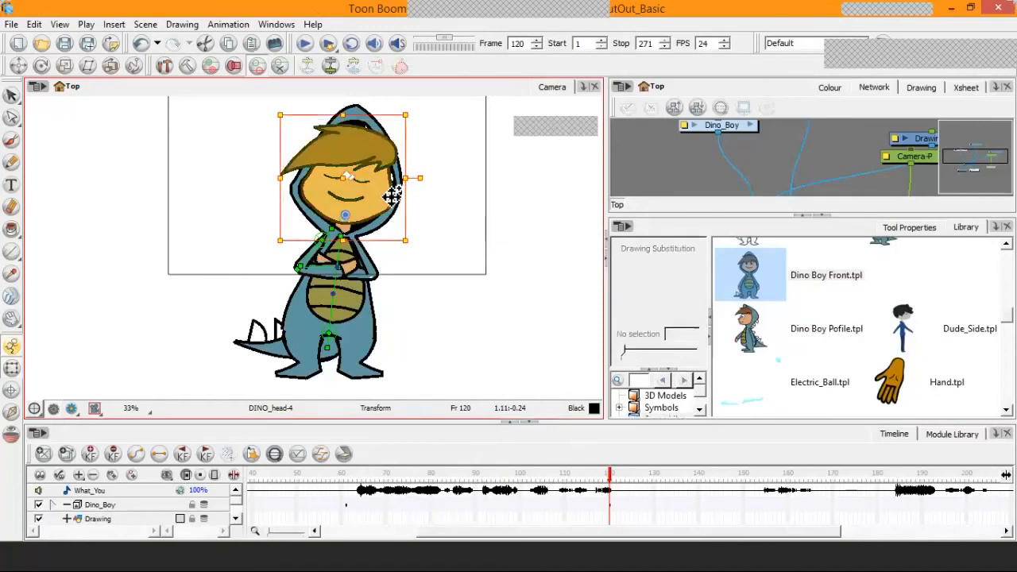
{"action": "key", "text": "b"}
{"action": "key", "text": "b"}
{"action": "key", "text": "b"}
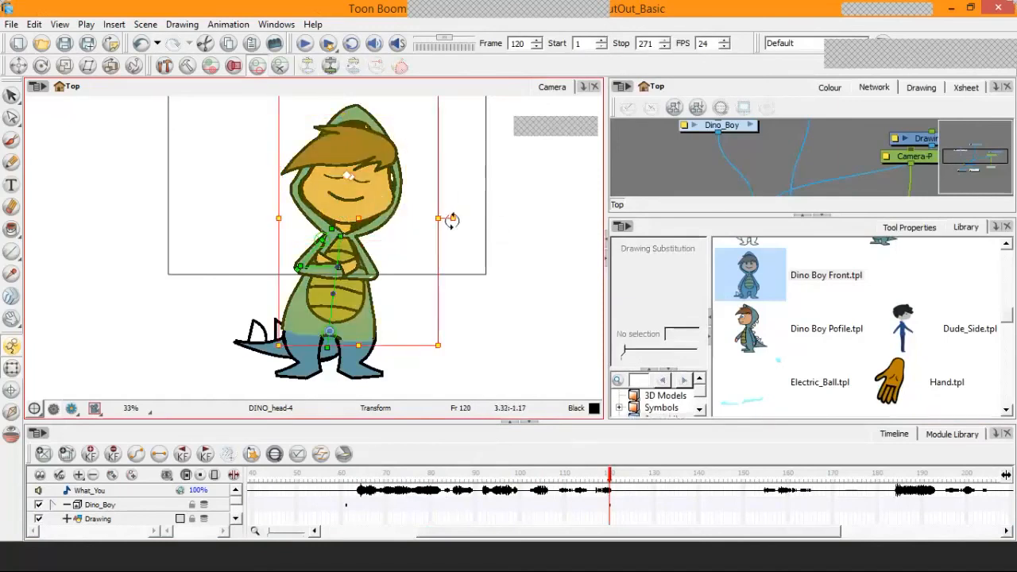
{"action": "left_click_drag", "start_coordinate": [451, 220], "coordinate": [450, 209]}
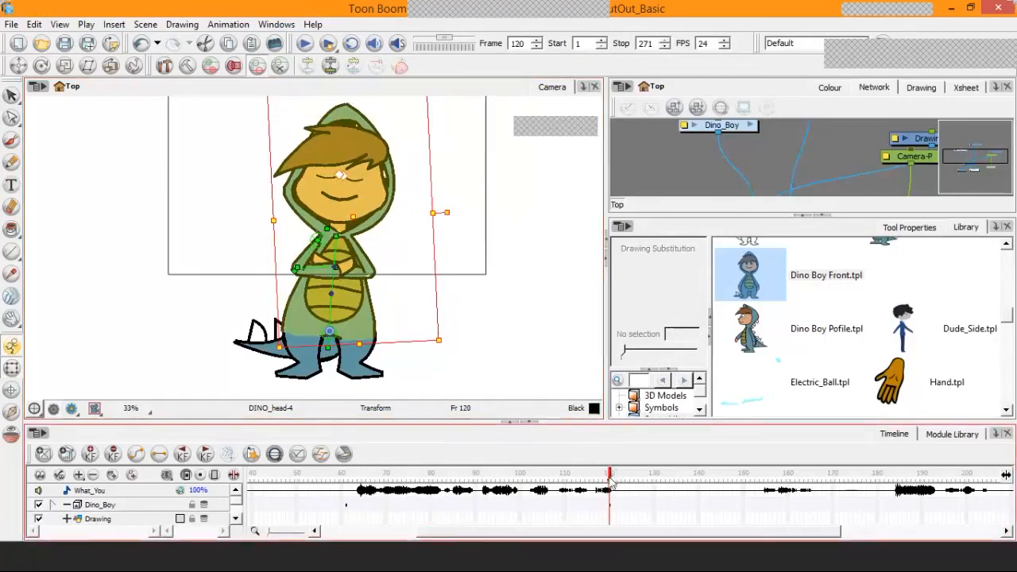
{"action": "mouse_move", "coordinate": [610, 475]}
{"action": "left_mouse_down"}
{"action": "mouse_move", "coordinate": [382, 480]}
{"action": "mouse_move", "coordinate": [647, 477]}
{"action": "mouse_move", "coordinate": [377, 477]}
{"action": "mouse_move", "coordinate": [371, 440]}
{"action": "mouse_move", "coordinate": [436, 457]}
{"action": "mouse_move", "coordinate": [601, 449]}
{"action": "mouse_move", "coordinate": [502, 455]}
{"action": "mouse_move", "coordinate": [391, 438]}
{"action": "mouse_move", "coordinate": [618, 451]}
{"action": "mouse_move", "coordinate": [618, 466]}
{"action": "left_mouse_up"}
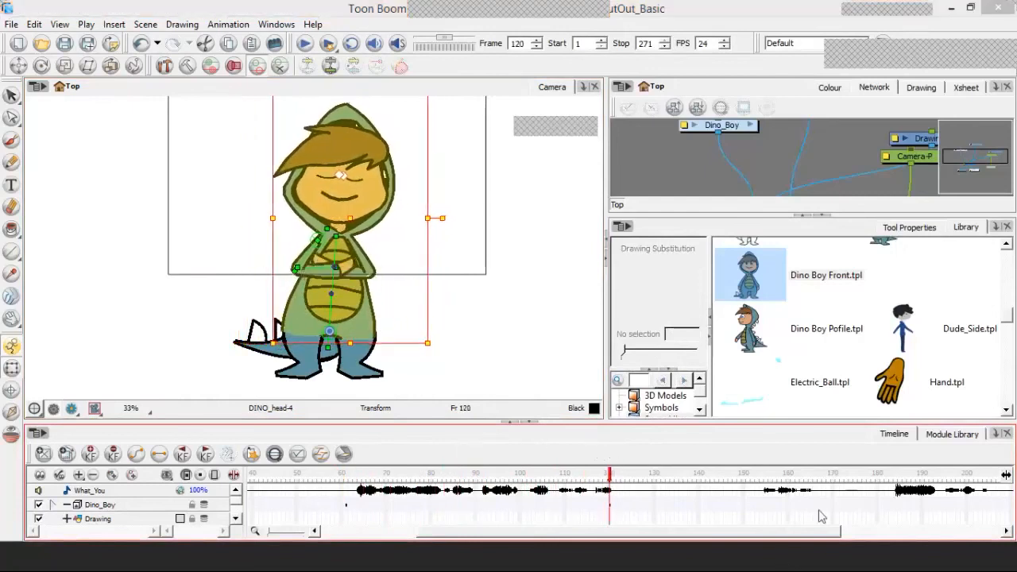
Switch to the Animatic and advance it to frame 122 to examine the folded-arms pose.
{"action": "left_click", "coordinate": [799, 557]}
{"action": "left_click", "coordinate": [847, 482]}
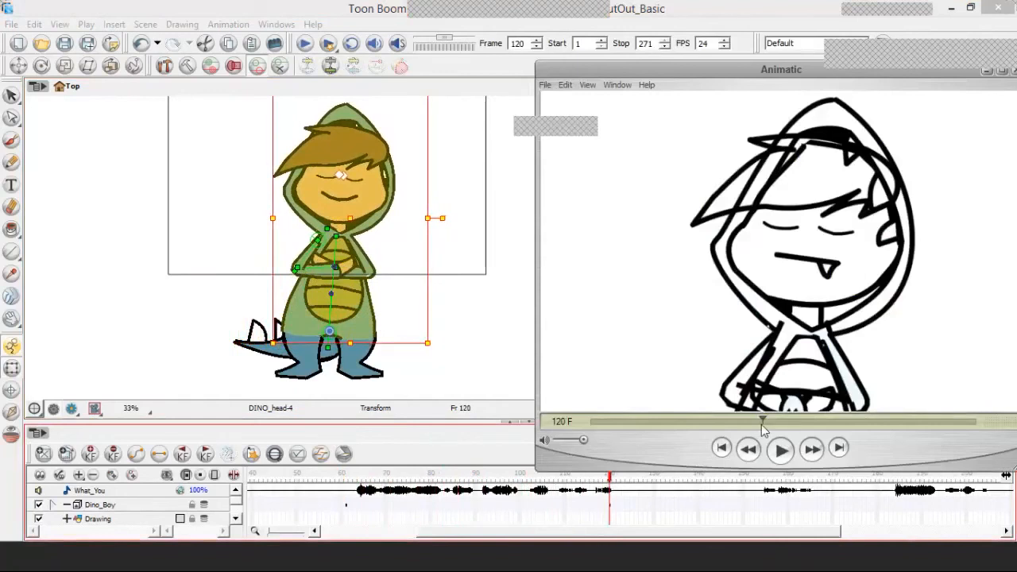
{"action": "left_click_drag", "start_coordinate": [762, 424], "coordinate": [766, 425]}
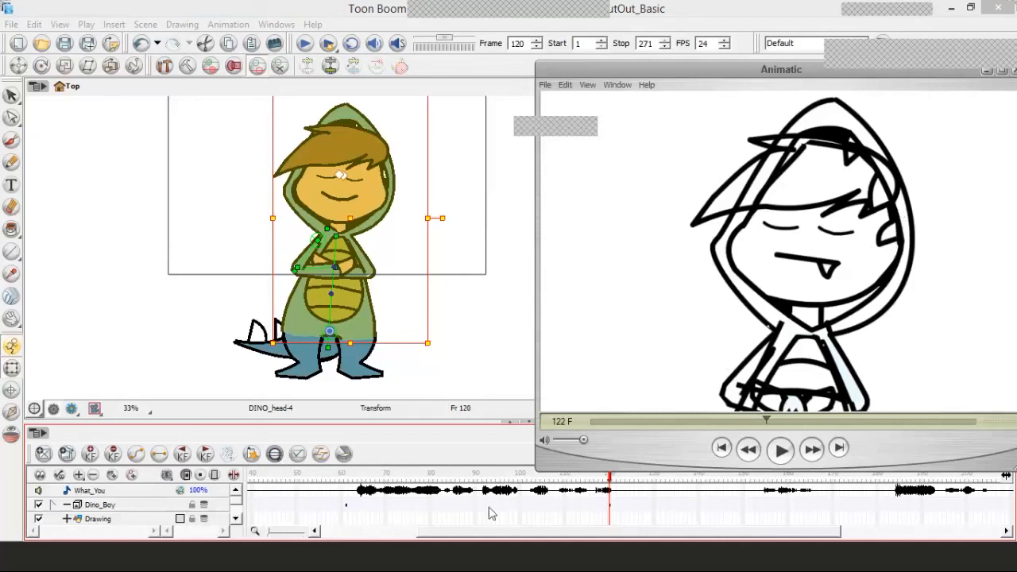
Return to Toon Boom, enlarge the Timeline and scrub from the frame 61 keyframe to frame 121 to review the arm movement.
{"action": "left_click_drag", "start_coordinate": [608, 478], "coordinate": [440, 477]}
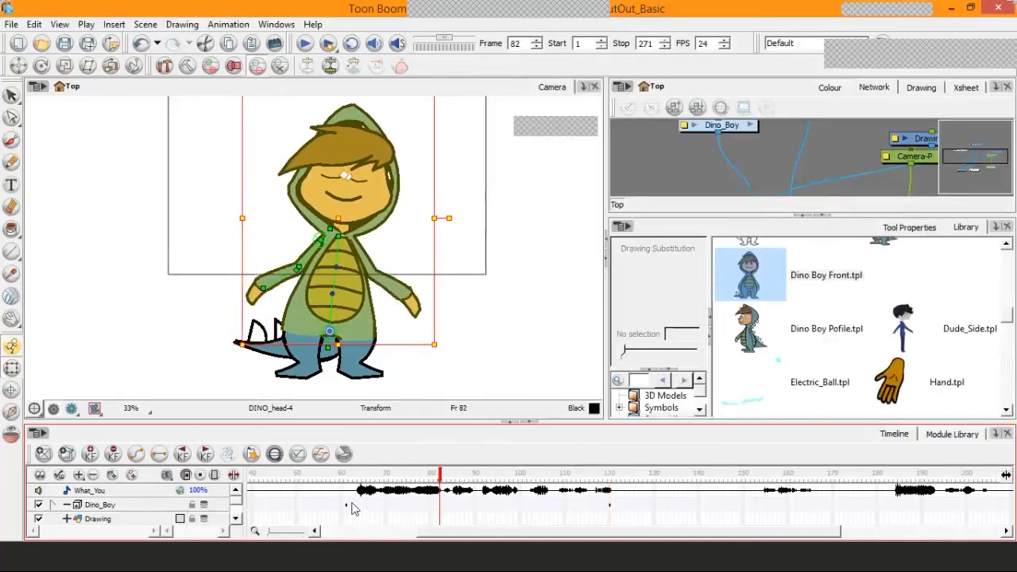
{"action": "left_click_drag", "start_coordinate": [367, 415], "coordinate": [368, 334]}
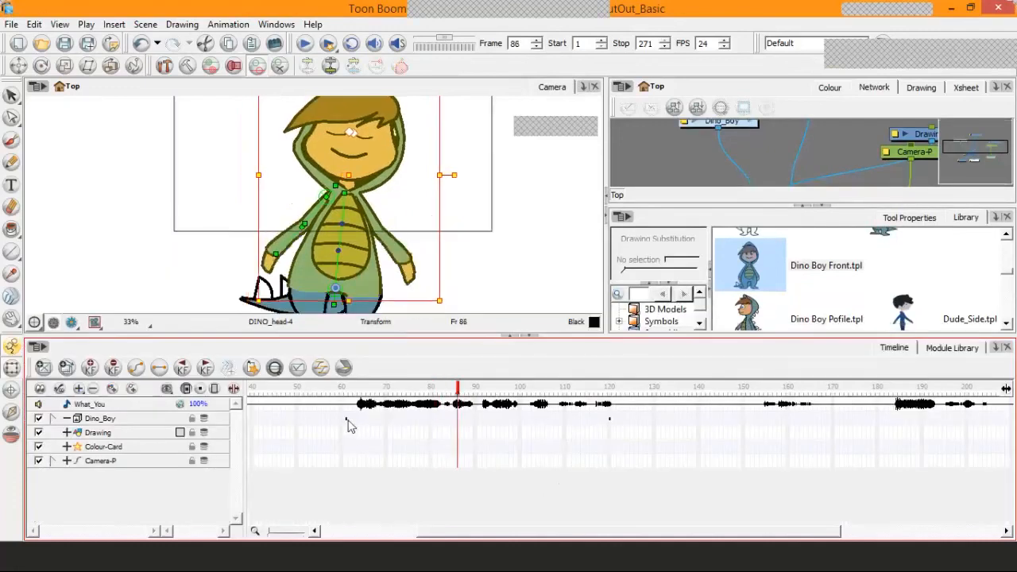
{"action": "left_click", "coordinate": [346, 419]}
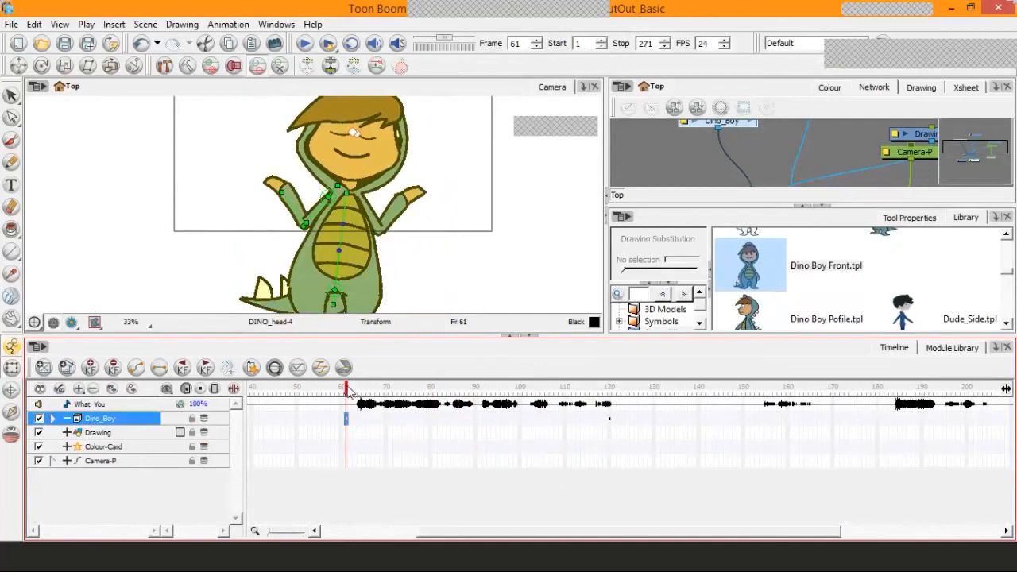
{"action": "left_click_drag", "start_coordinate": [347, 390], "coordinate": [618, 396]}
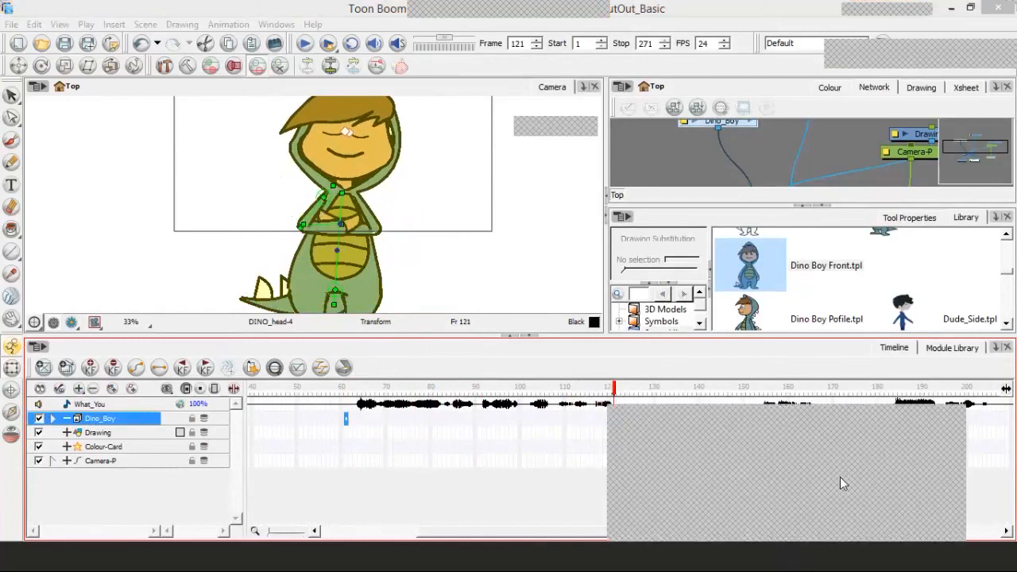
Look up the frame number for Eyes open half in the Word key pose list and advance the Animatic to frame 153.
{"action": "left_click", "coordinate": [842, 482]}
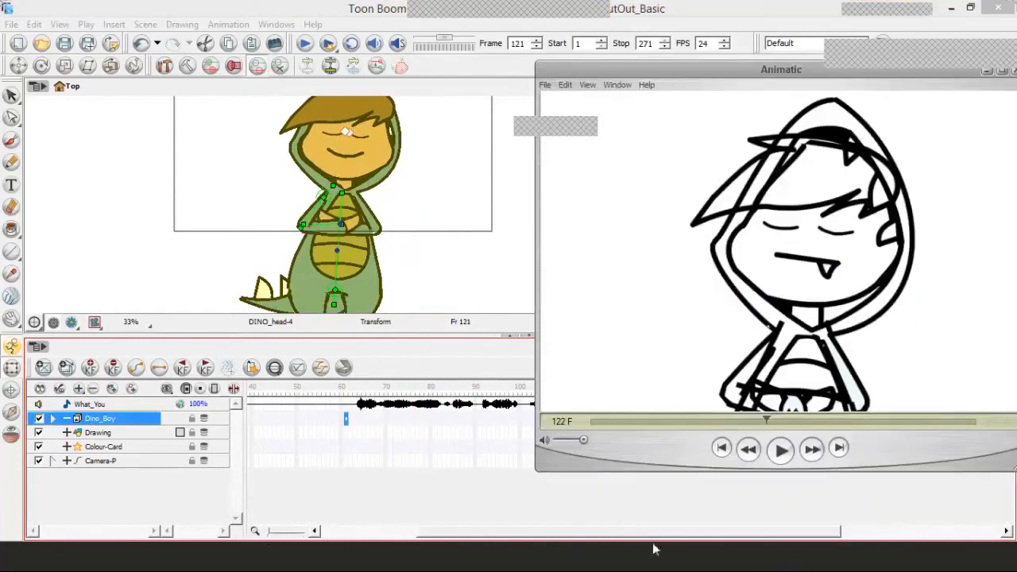
{"action": "left_click", "coordinate": [366, 563]}
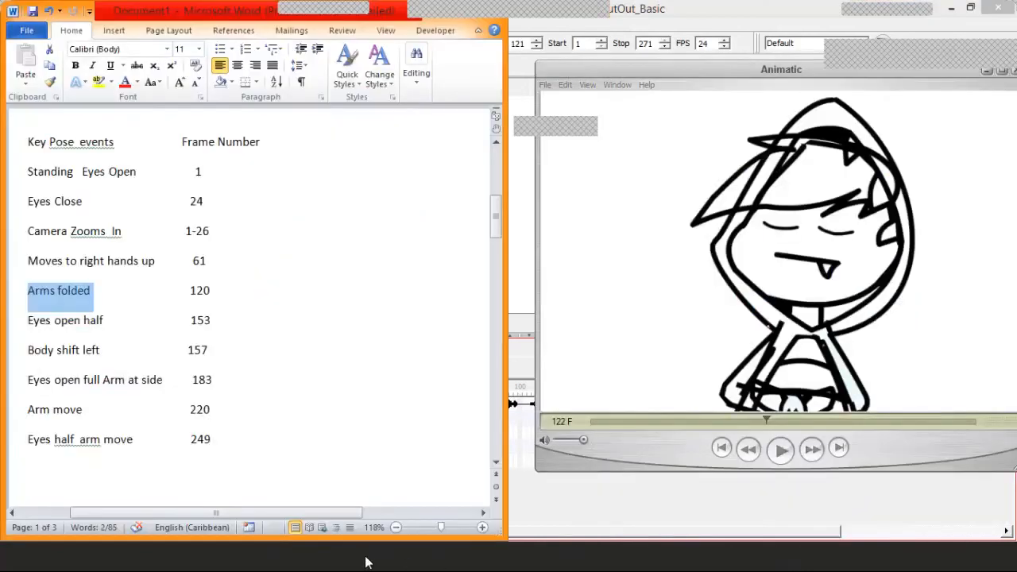
{"action": "left_click", "coordinate": [101, 320]}
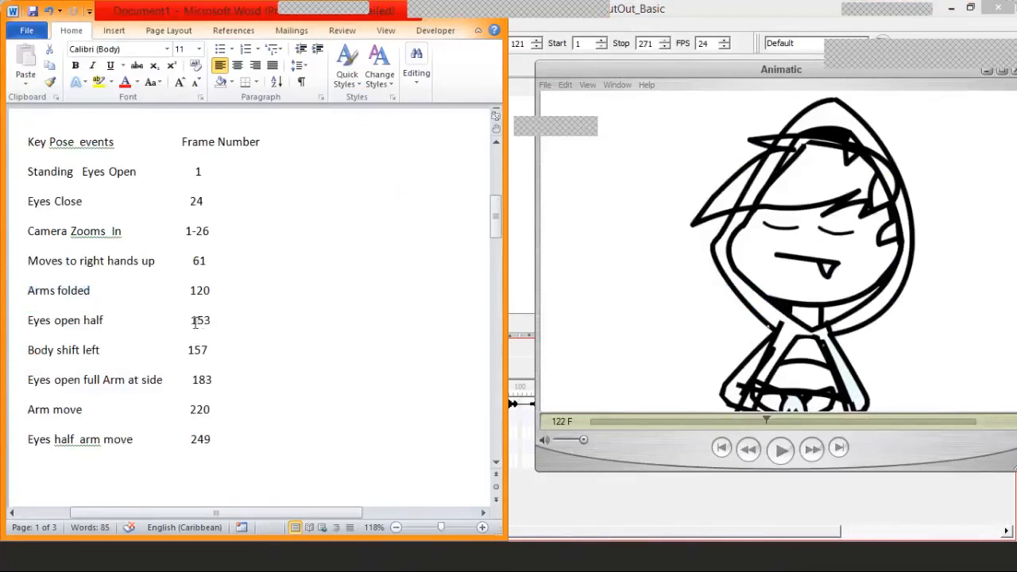
{"action": "left_click_drag", "start_coordinate": [193, 322], "coordinate": [212, 321]}
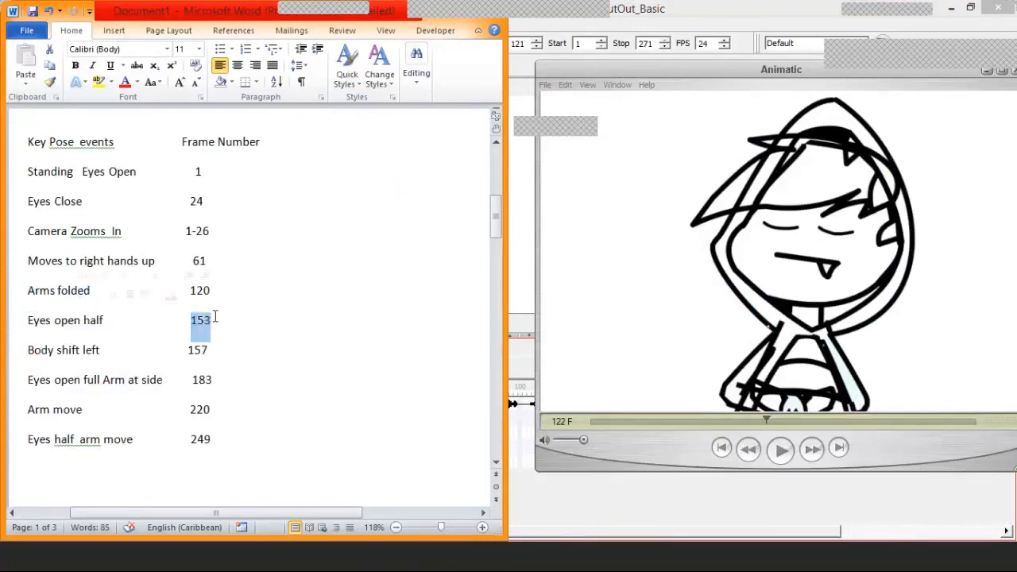
{"action": "left_click_drag", "start_coordinate": [28, 321], "coordinate": [97, 315]}
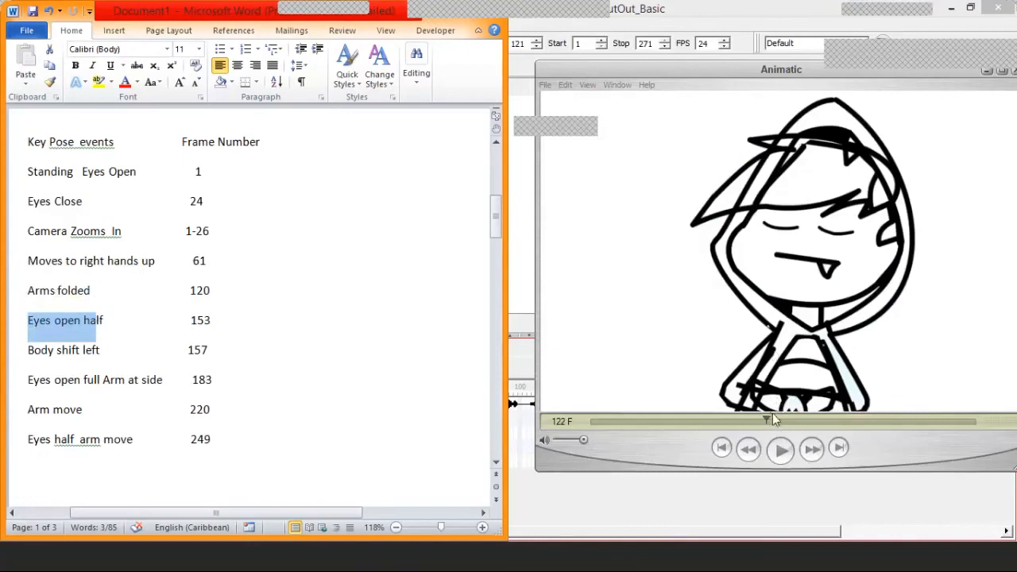
{"action": "left_click", "coordinate": [774, 418]}
{"action": "left_click_drag", "start_coordinate": [774, 418], "coordinate": [792, 430]}
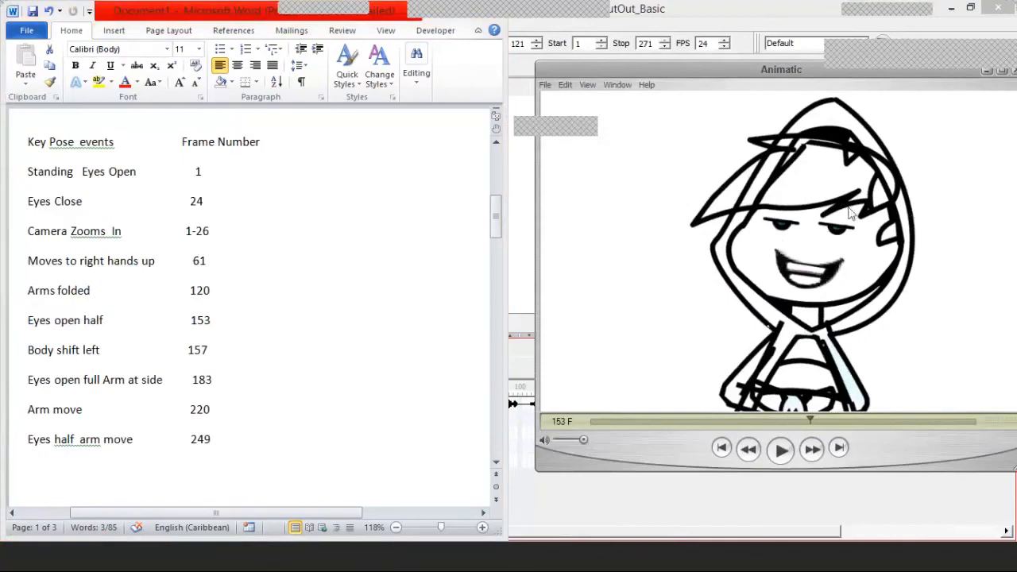
Switch back to Toon Boom, shrink the Timeline and move the playhead to frame 153.
{"action": "left_click", "coordinate": [522, 244]}
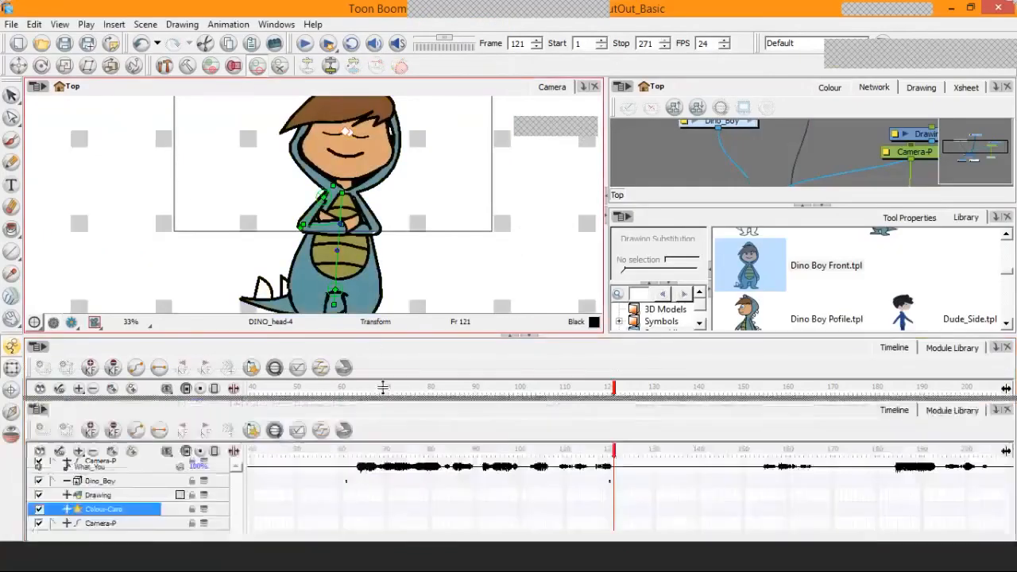
{"action": "left_click_drag", "start_coordinate": [634, 453], "coordinate": [762, 477]}
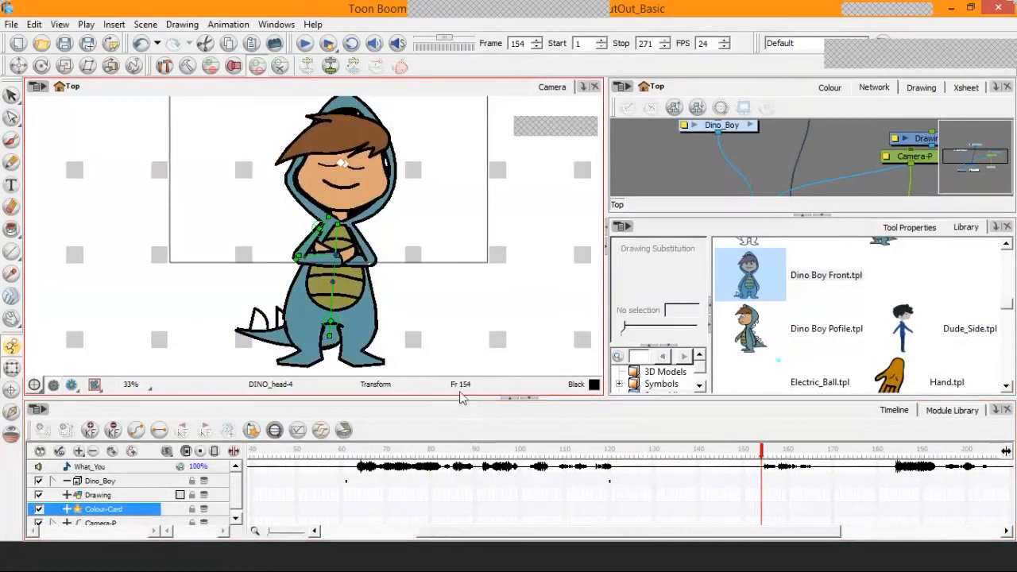
{"action": "left_click", "coordinate": [758, 482]}
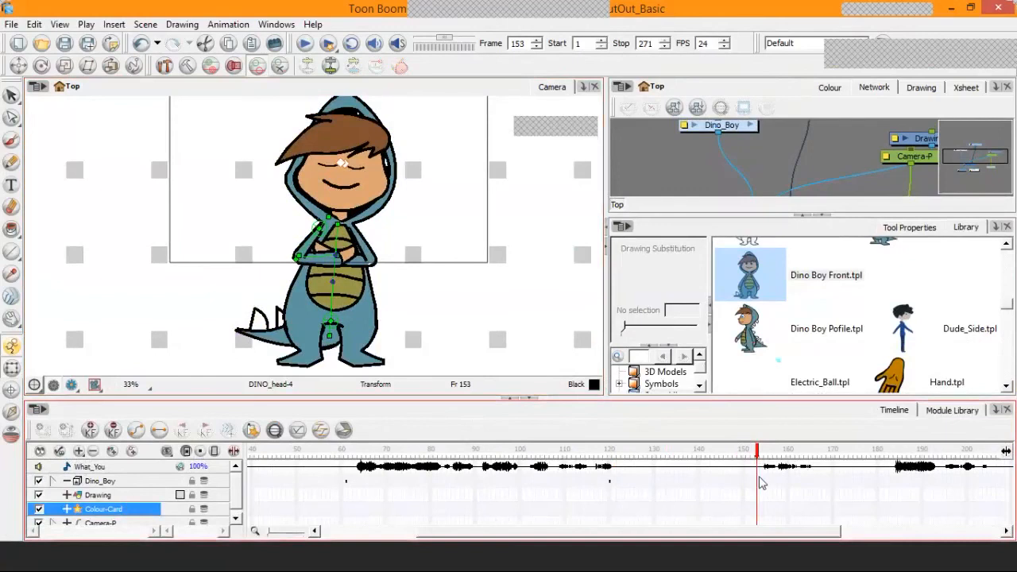
Swap both of Dino Boy's closed eyes to the Half drawing at frame 153, and scrub the Timeline to review the eye change.
{"action": "left_click", "coordinate": [761, 482]}
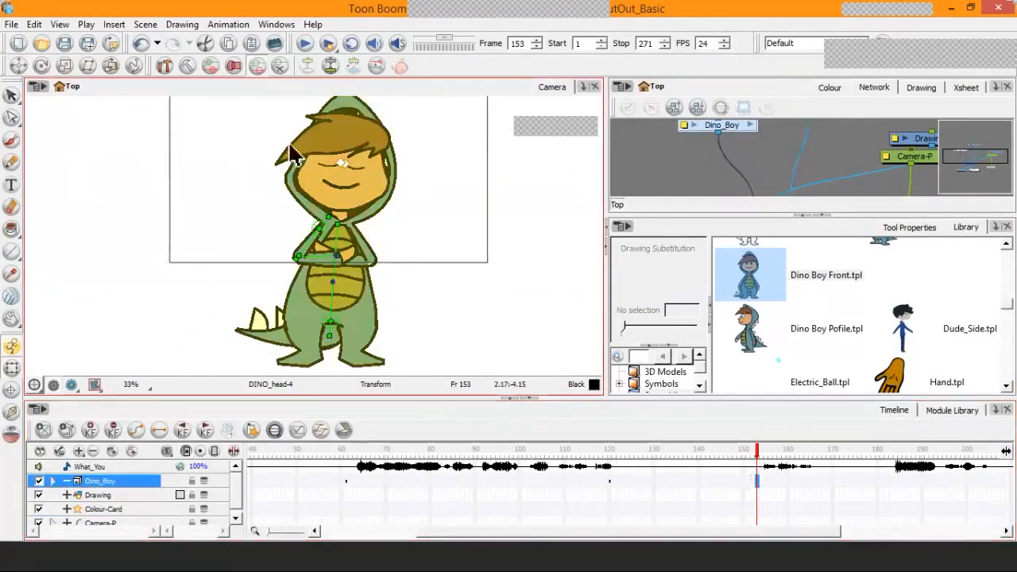
{"action": "key", "text": "2"}
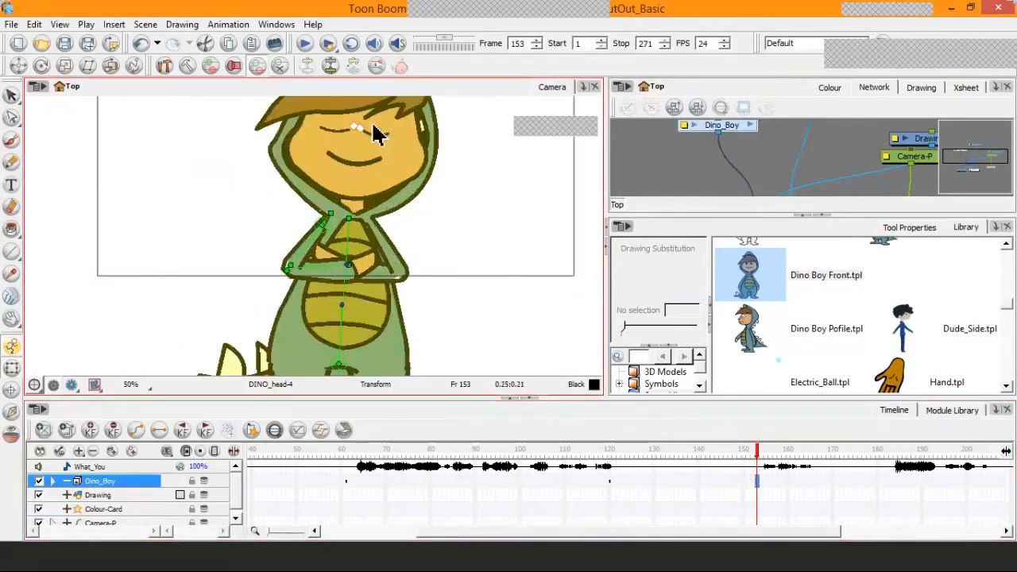
{"action": "key", "text": "2"}
{"action": "left_click_drag", "start_coordinate": [372, 128], "coordinate": [352, 304]}
{"action": "key", "text": "2"}
{"action": "key", "text": "2"}
{"action": "key", "text": "2"}
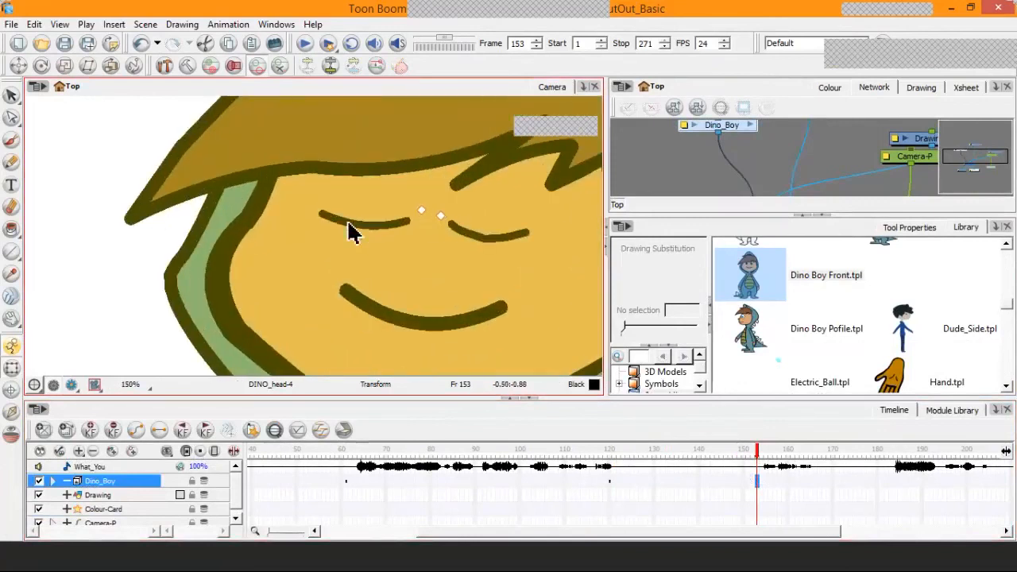
{"action": "left_click", "coordinate": [349, 213]}
{"action": "left_click", "coordinate": [470, 241]}
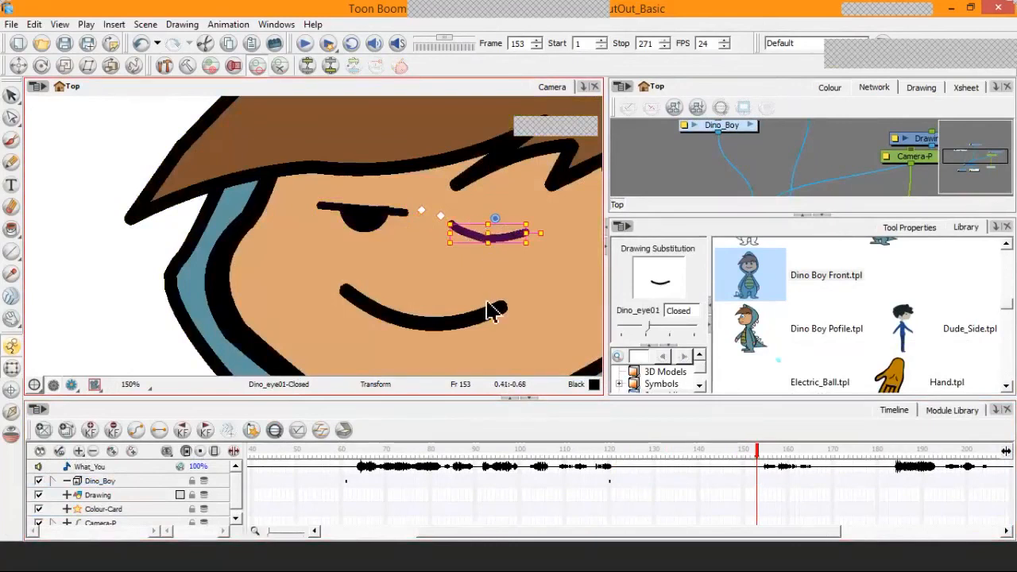
{"action": "key", "text": "bracketright"}
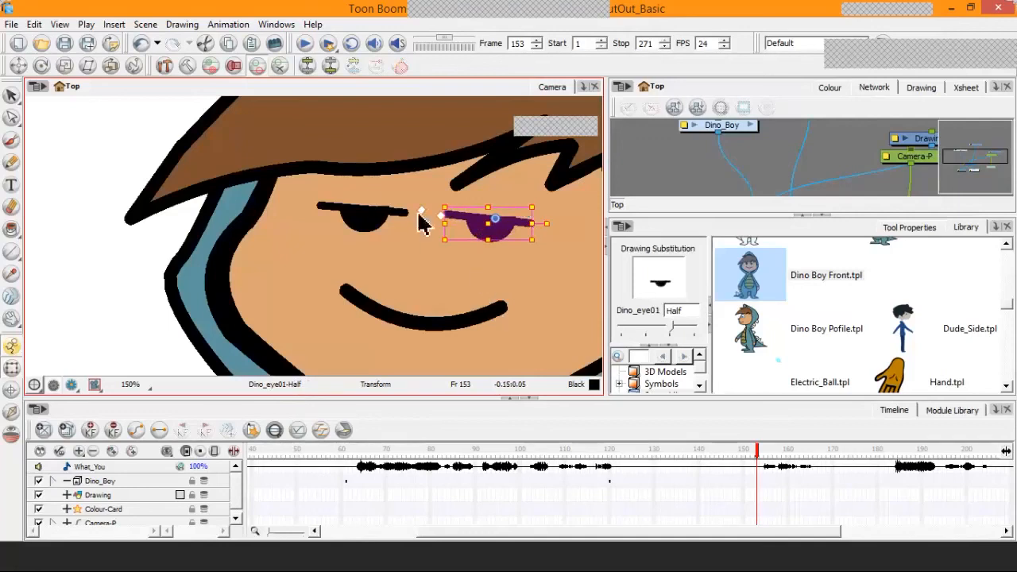
{"action": "mouse_move", "coordinate": [755, 450]}
{"action": "left_mouse_down"}
{"action": "mouse_move", "coordinate": [504, 450]}
{"action": "mouse_move", "coordinate": [628, 449]}
{"action": "mouse_move", "coordinate": [685, 460]}
{"action": "mouse_move", "coordinate": [696, 461]}
{"action": "mouse_move", "coordinate": [566, 454]}
{"action": "mouse_move", "coordinate": [777, 451]}
{"action": "left_mouse_up"}
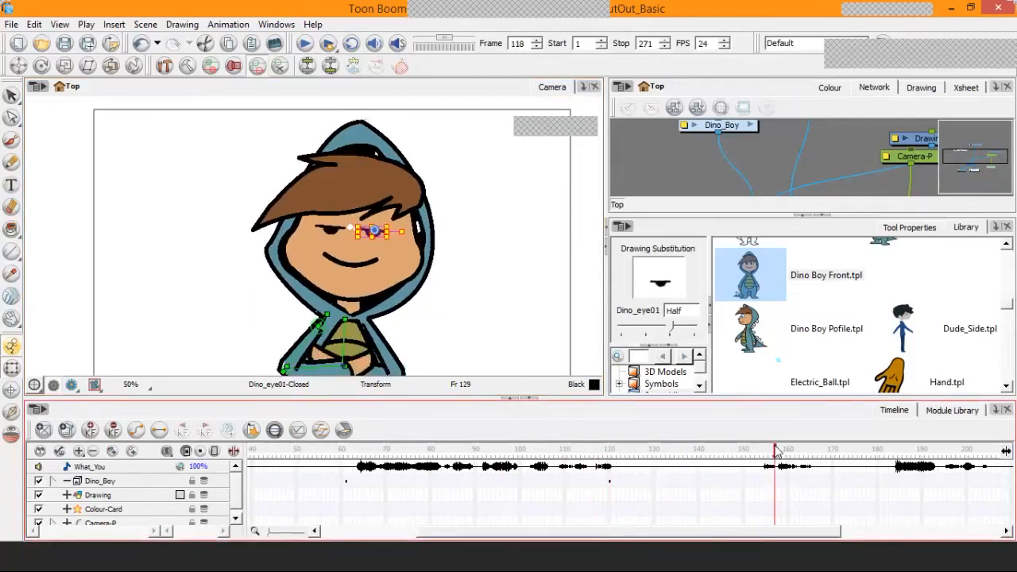